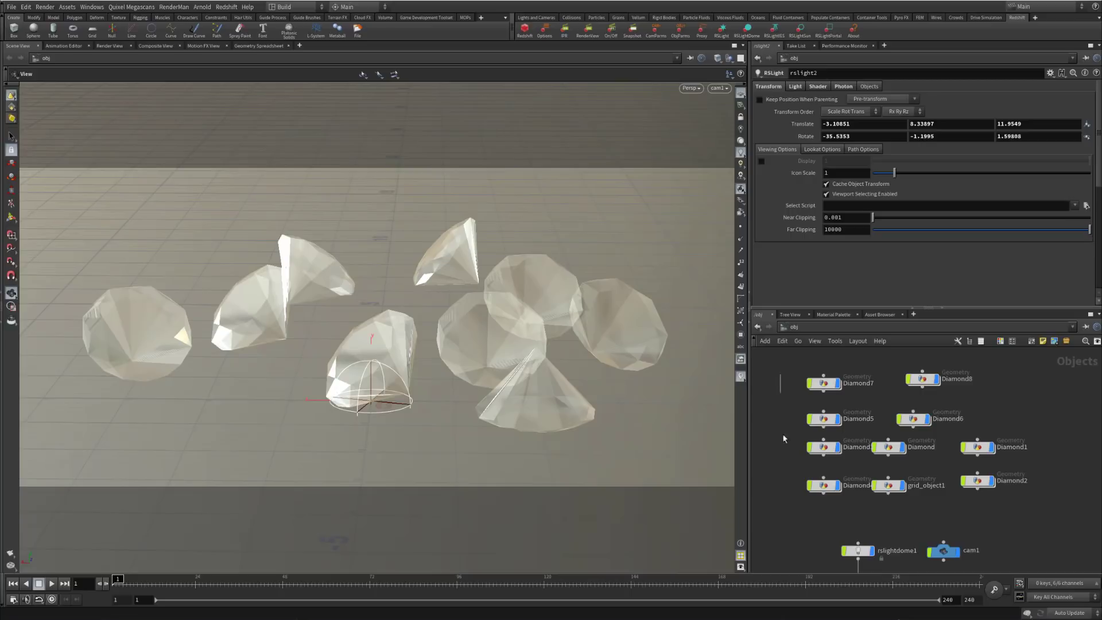
- Line up the Diamond8 node above the Diamond6 node in the object network
click(781, 549)
click(739, 554)
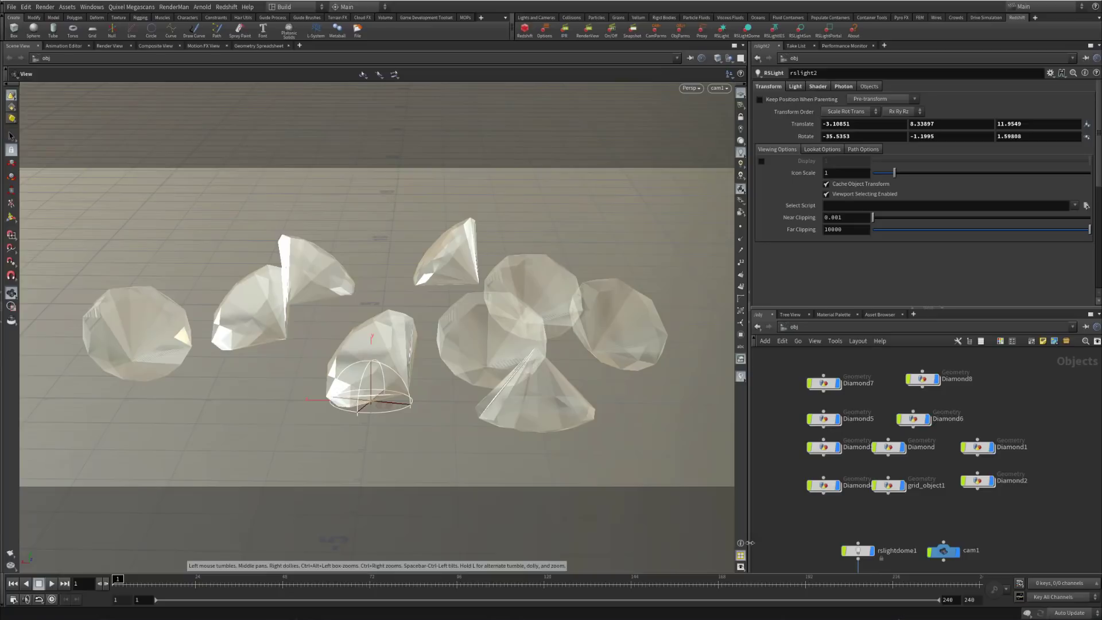
drag(783, 364, 764, 387)
mouse_move(924, 383)
mouse_down()
mouse_move(914, 372)
mouse_move(913, 387)
mouse_up()
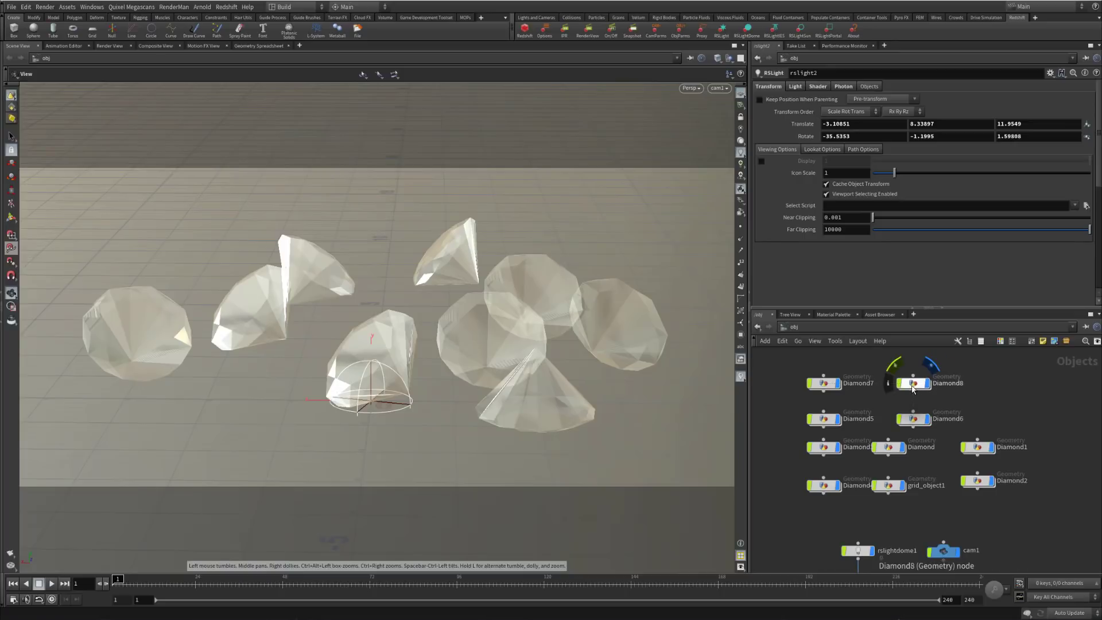
- Select the Diamond2 object in the scene and look through its Redshift Proxy, Tessellation / Displacement, Visibility and Matte settings
click(11, 136)
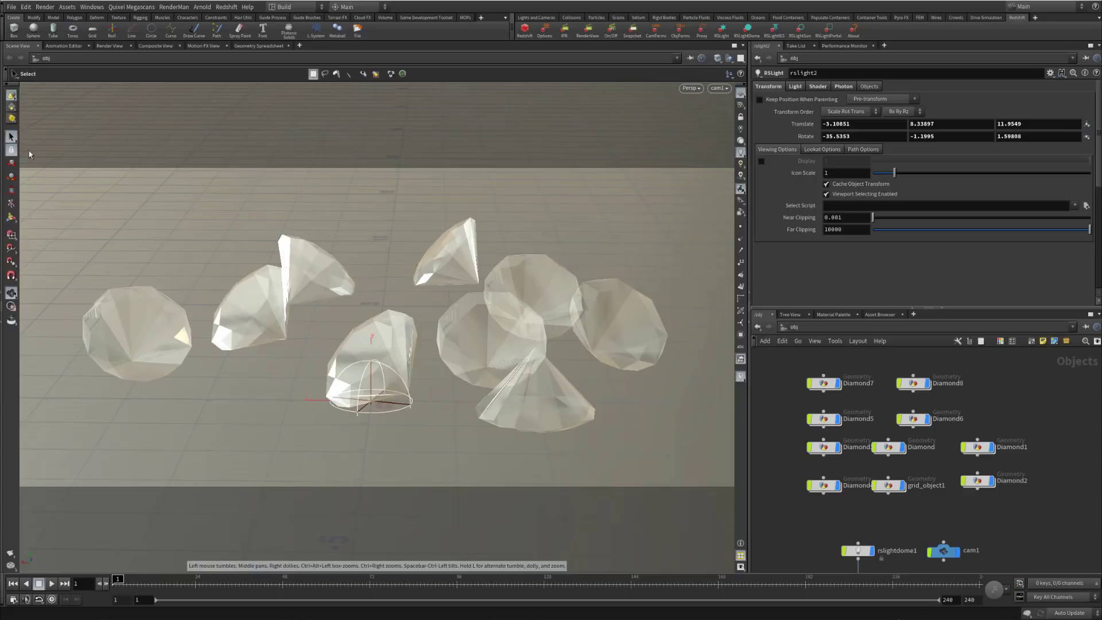
click(170, 348)
click(170, 348)
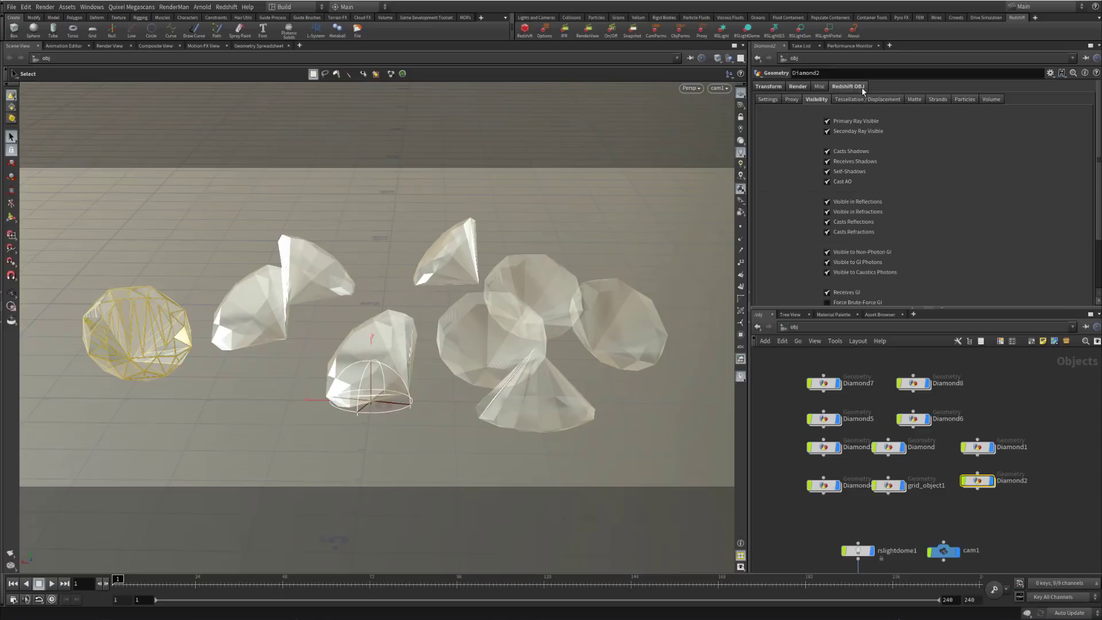
click(767, 99)
click(791, 99)
click(812, 99)
click(795, 99)
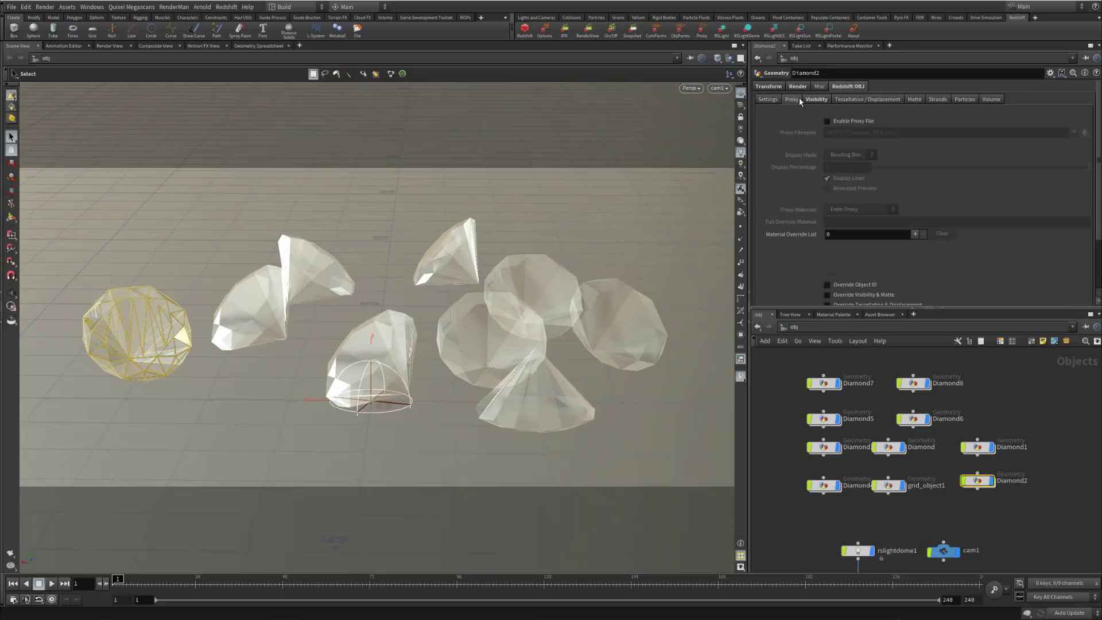
click(870, 100)
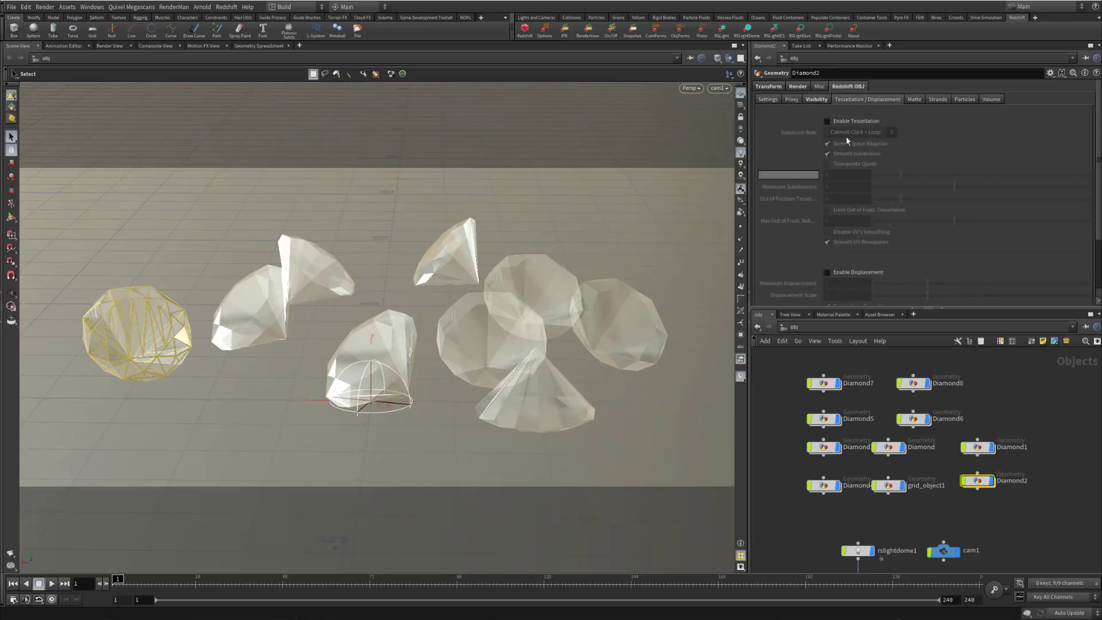
click(821, 101)
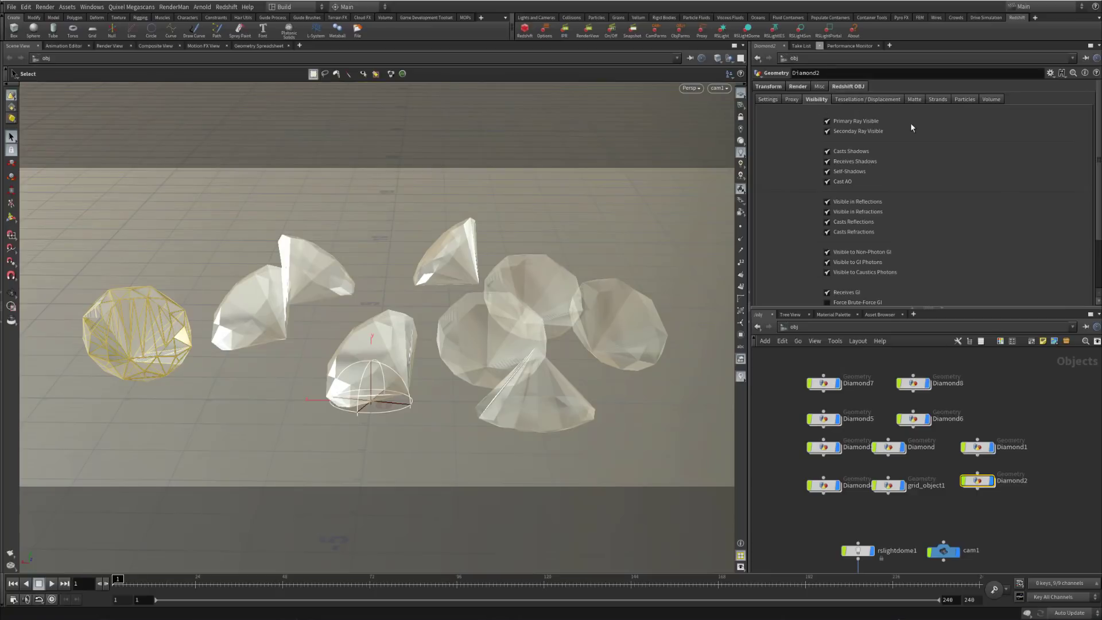
click(915, 99)
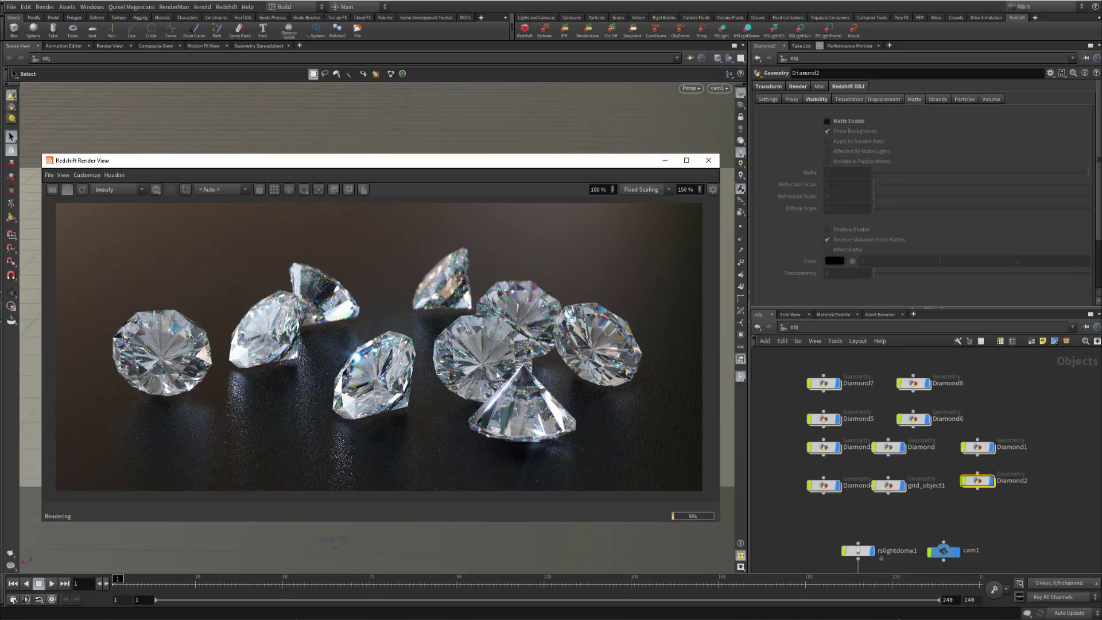
- Show the frame stamp in the Redshift render view and return to the scene
click(317, 191)
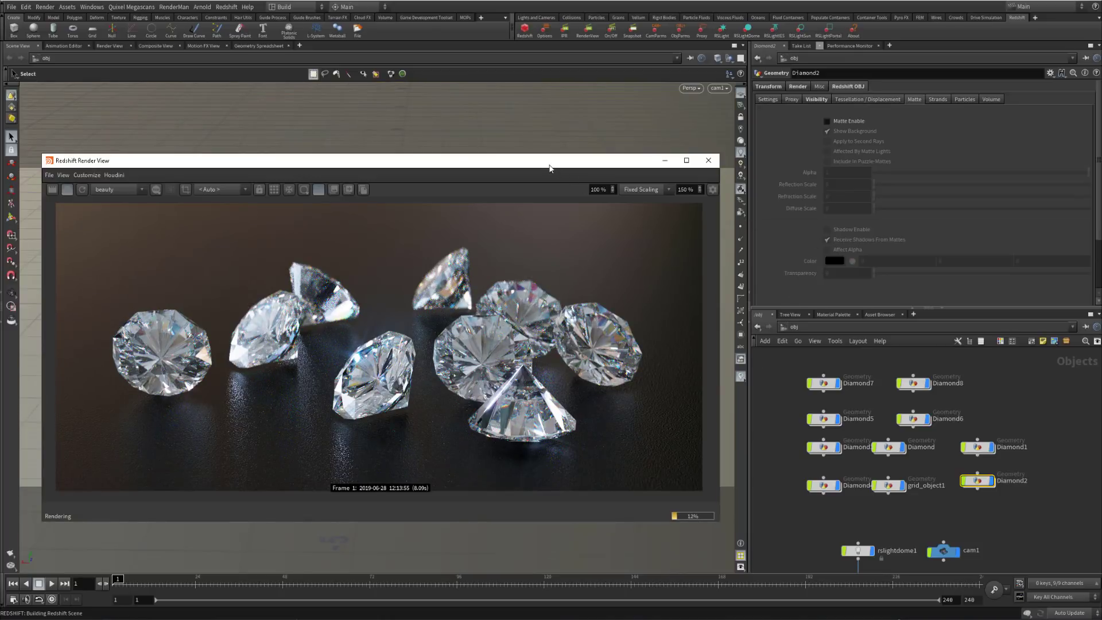
click(65, 133)
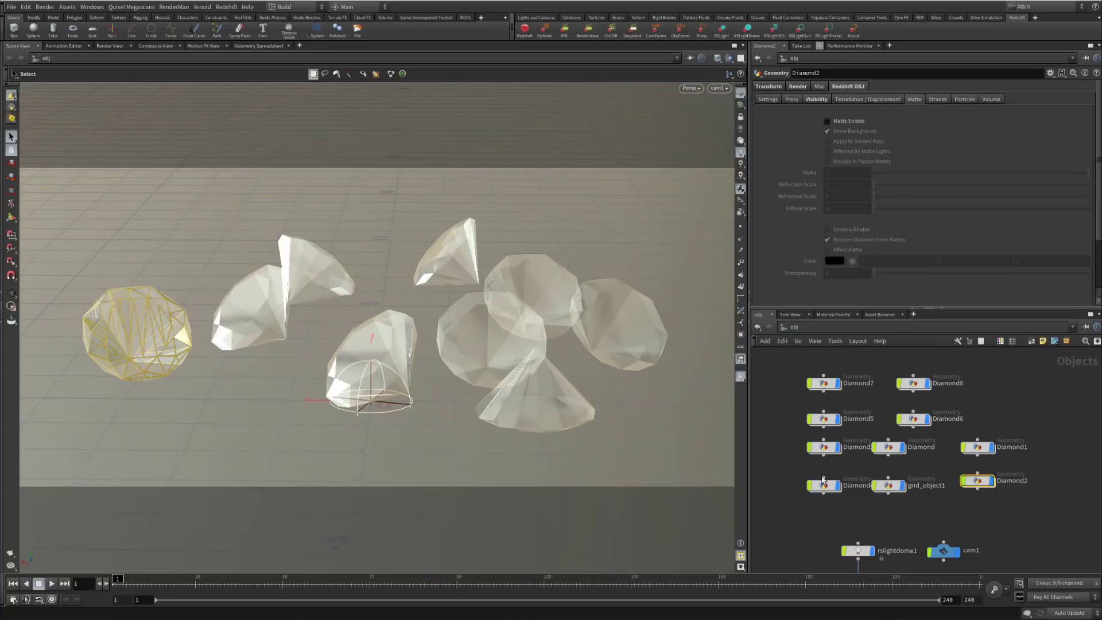
- Select the Diamond5 object, bring up the Redshift render view and enable the object's Matte option
click(481, 341)
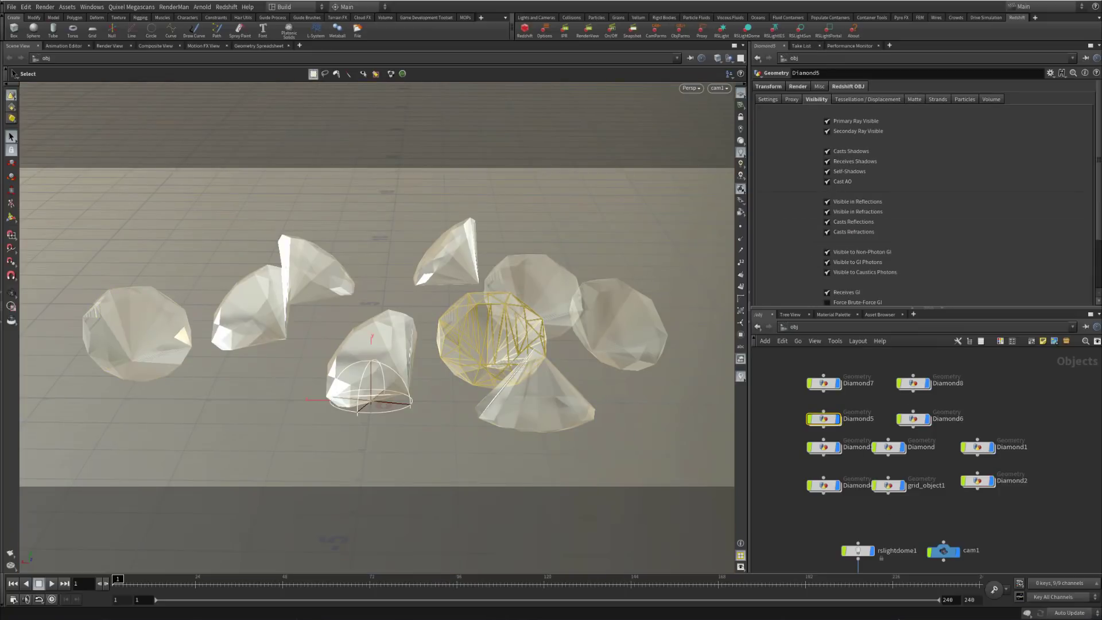
click(588, 28)
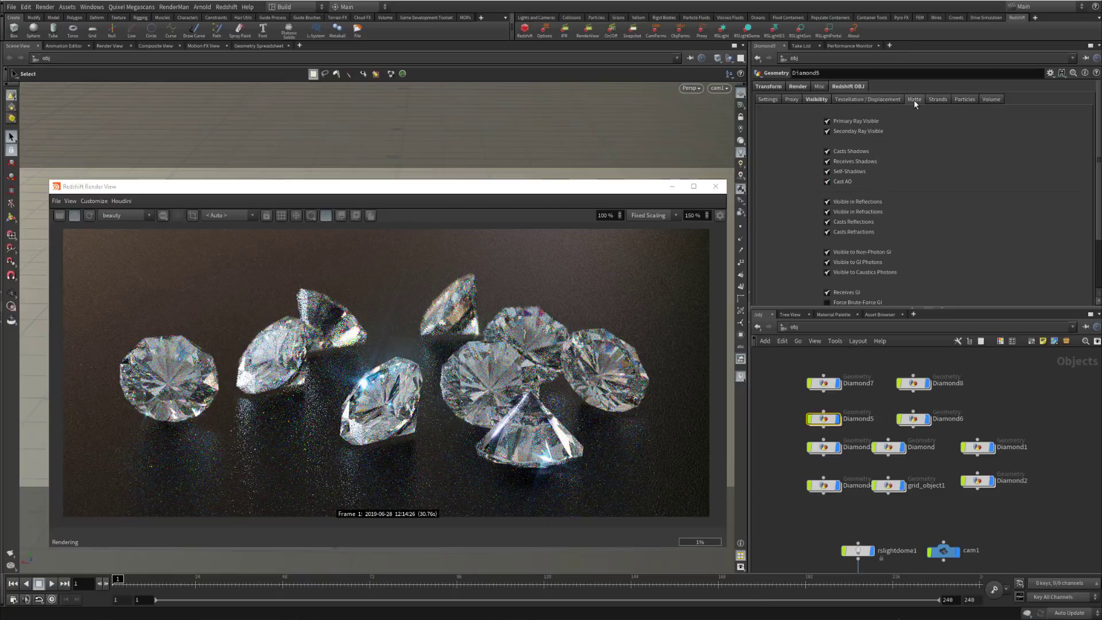
click(914, 100)
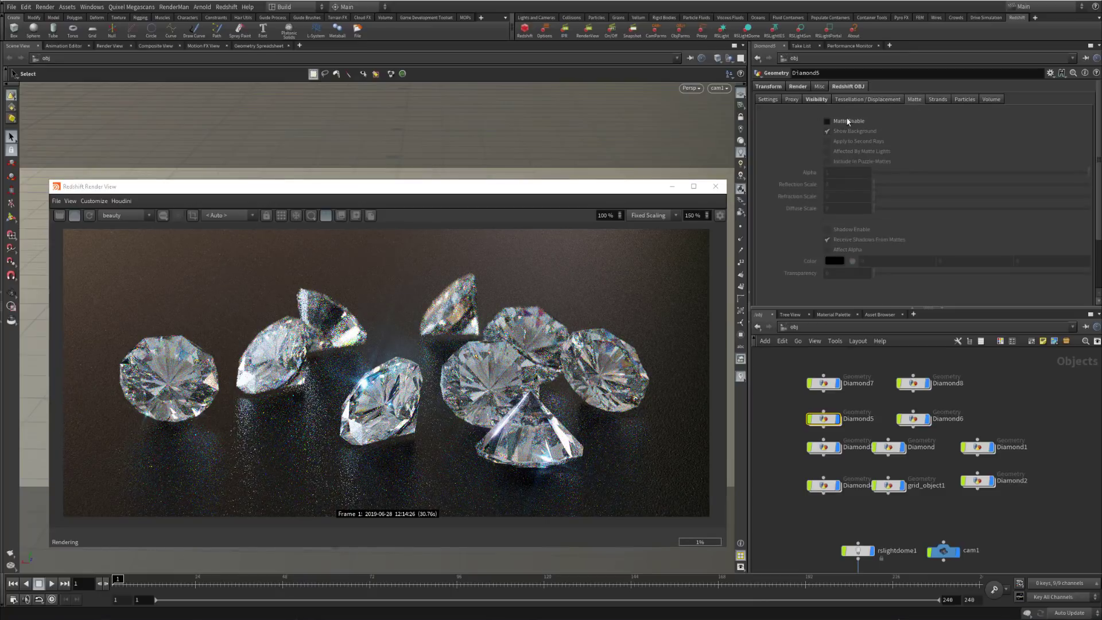
click(829, 122)
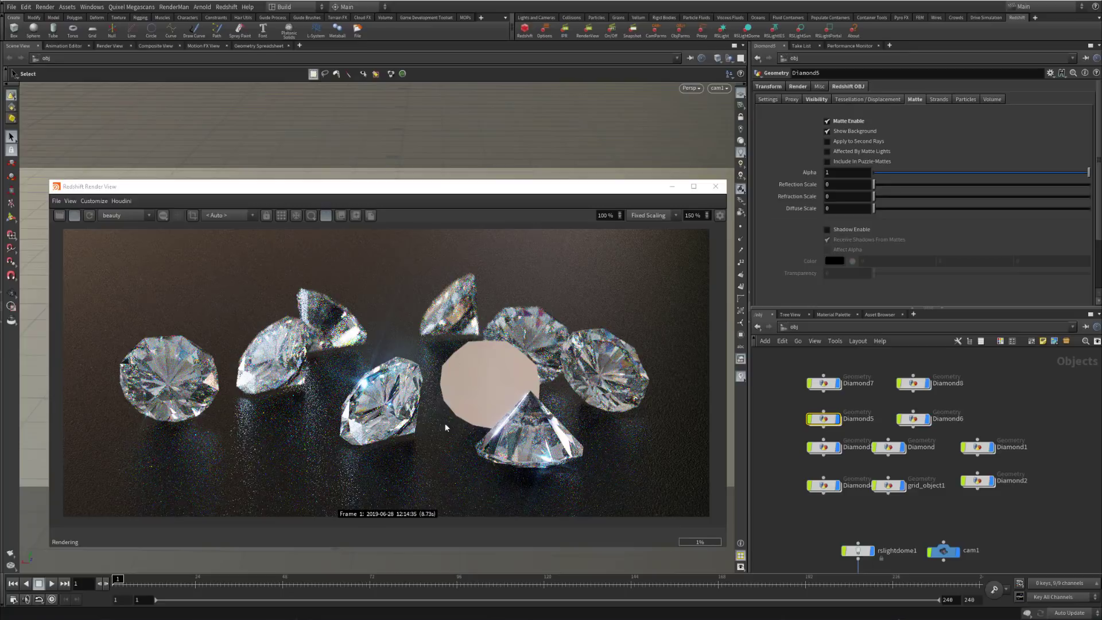
- Examine the matted diamond up close in the render and display the image's Alpha channel
scroll(509, 378, up, 8)
scroll(510, 381, down, 8)
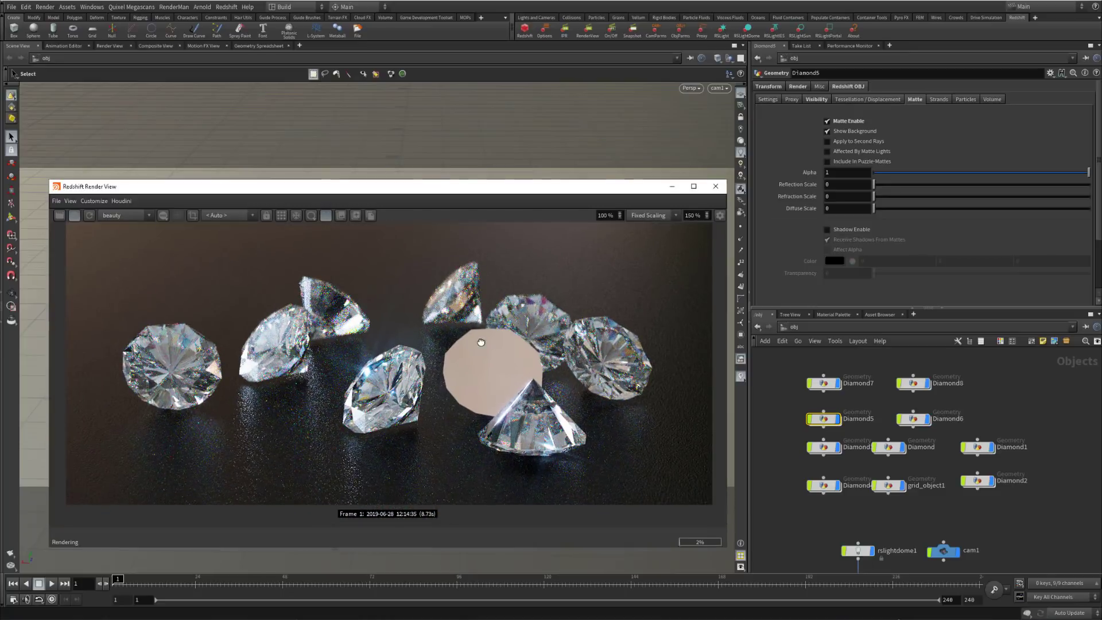
middle_drag(480, 339, 478, 352)
click(163, 216)
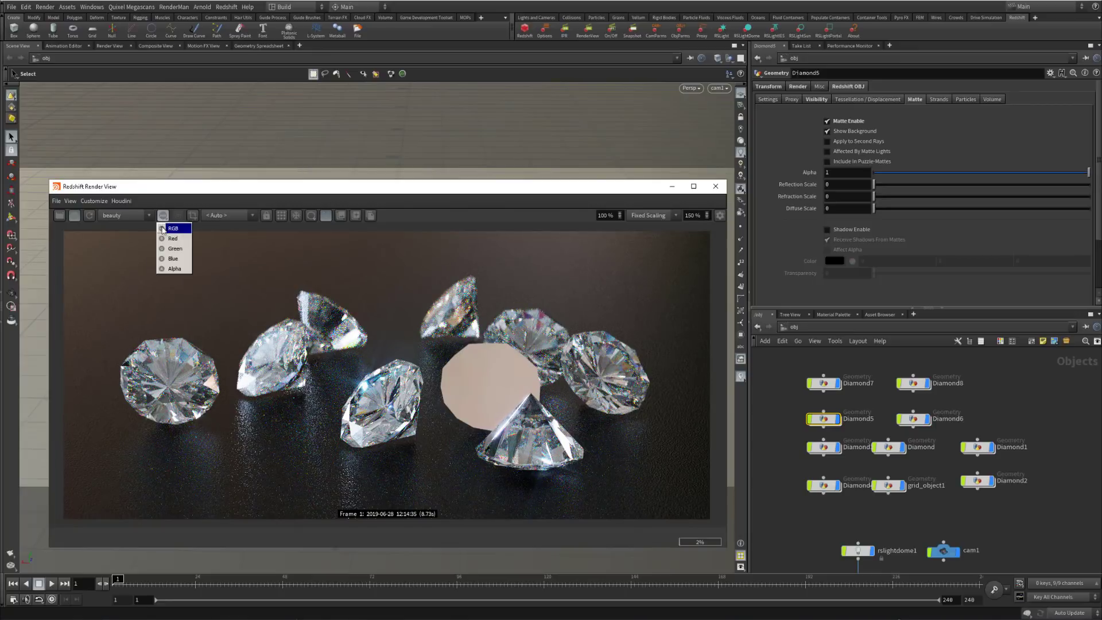
click(168, 269)
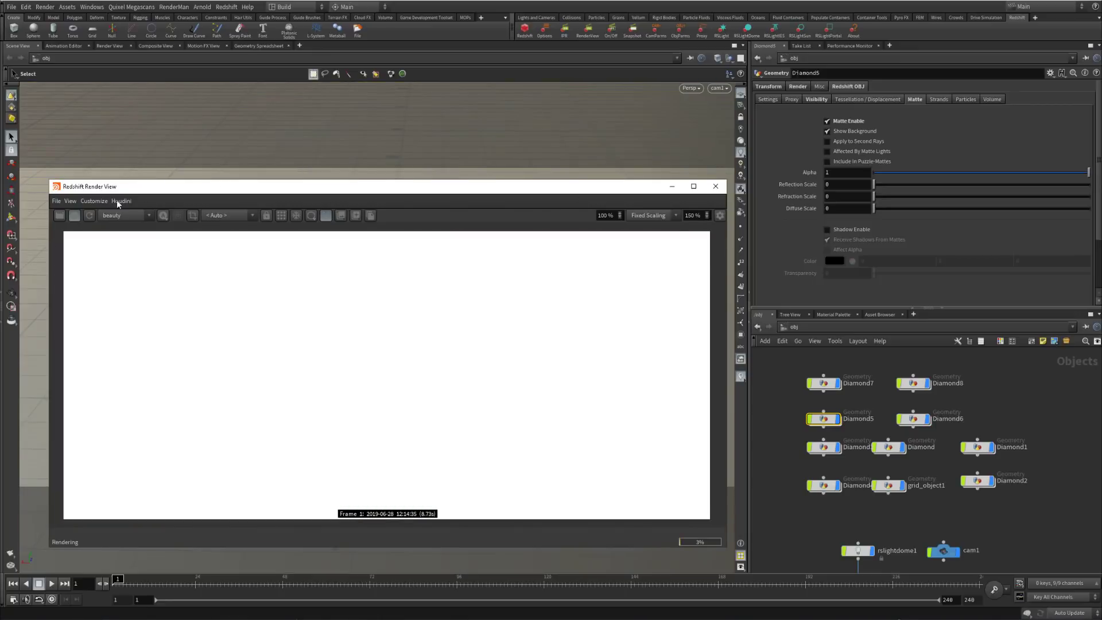
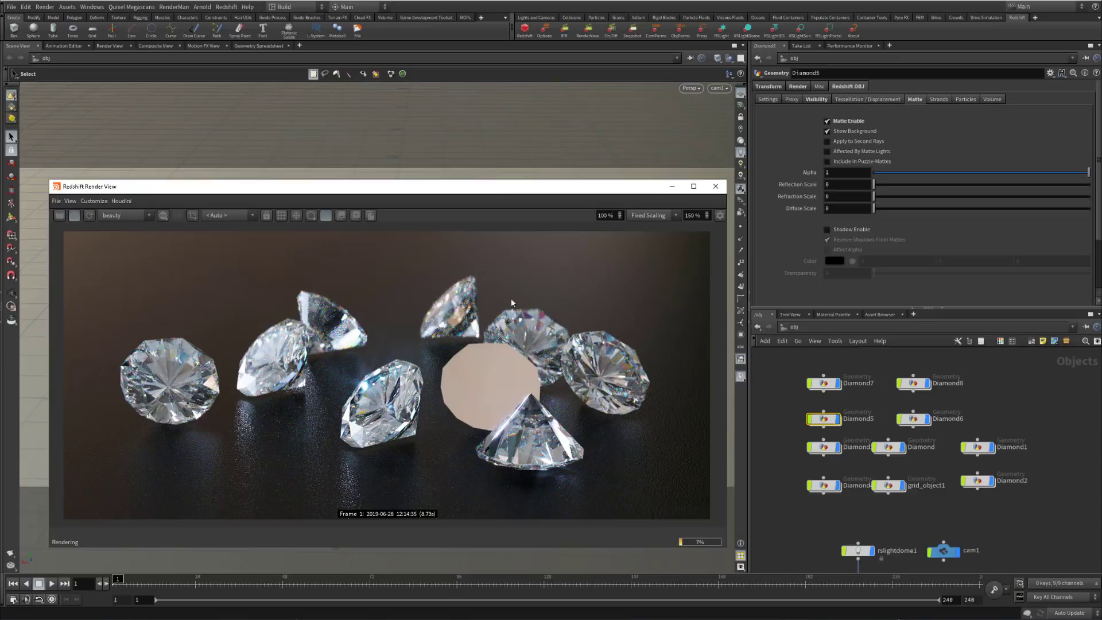
- Disable Matte on the Diamond5 object and shift the render window aside
click(827, 121)
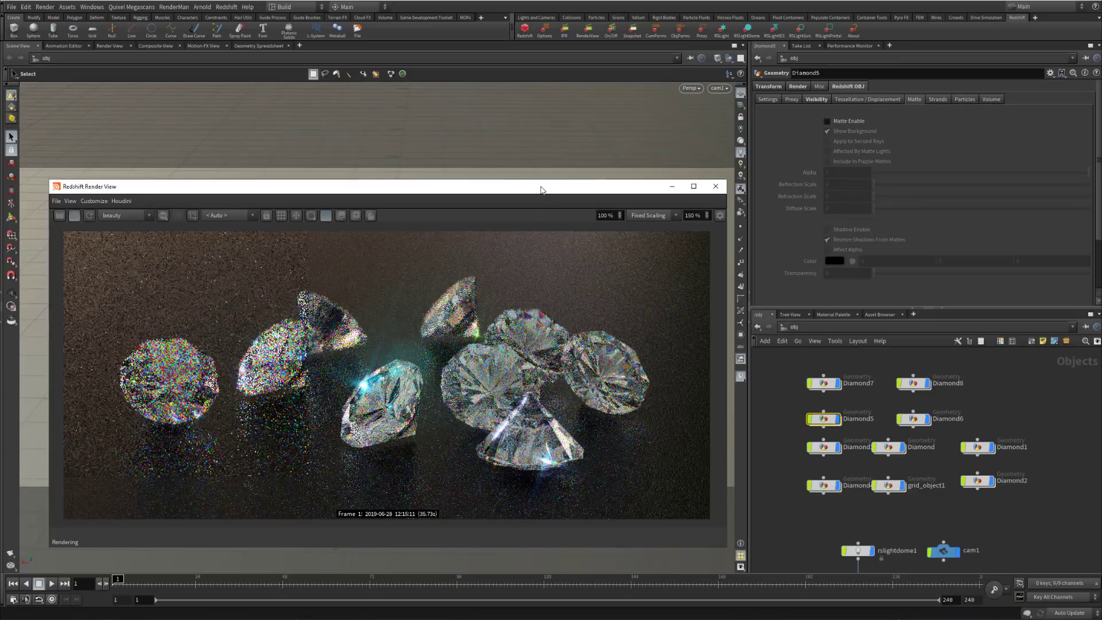
drag(543, 190, 479, 184)
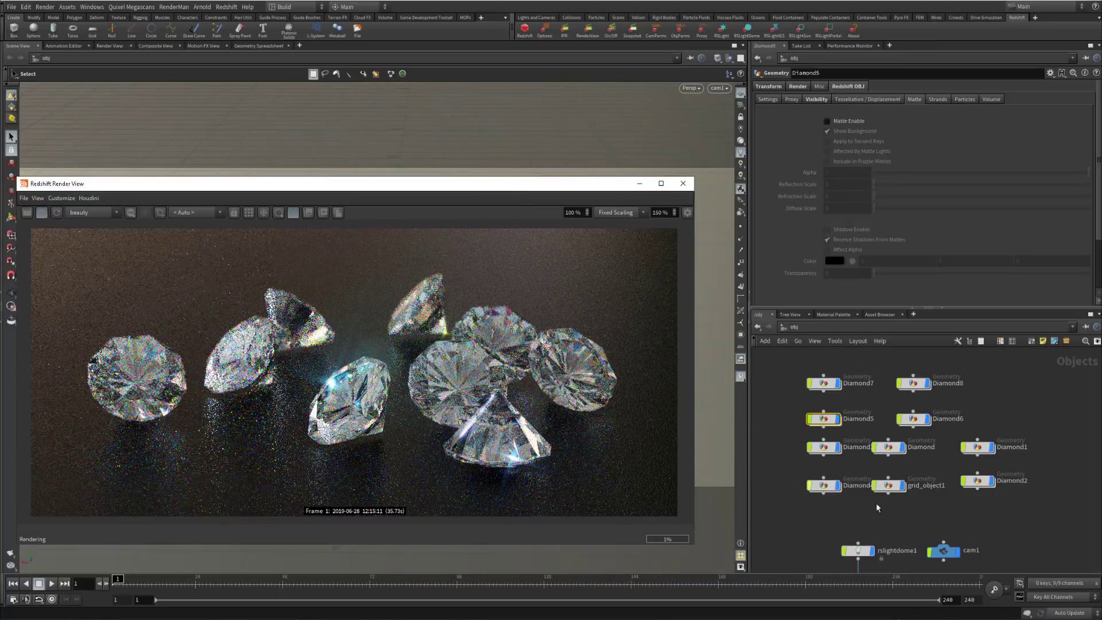
- Enable Matte in the Redshift object settings of grid_object1 and turn off Show Background
click(888, 486)
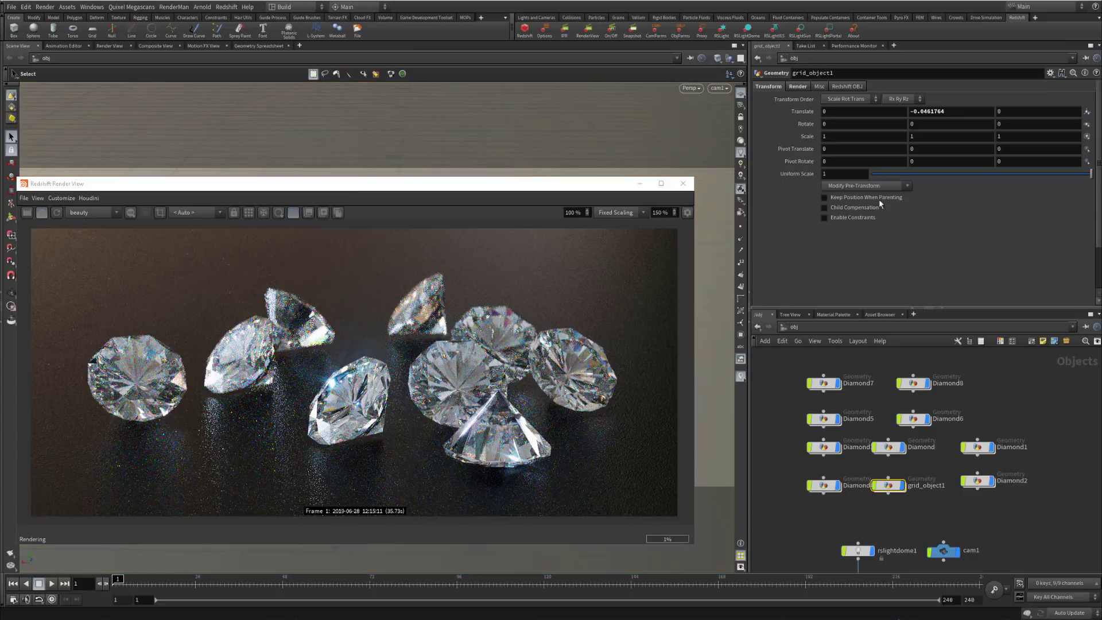
click(849, 87)
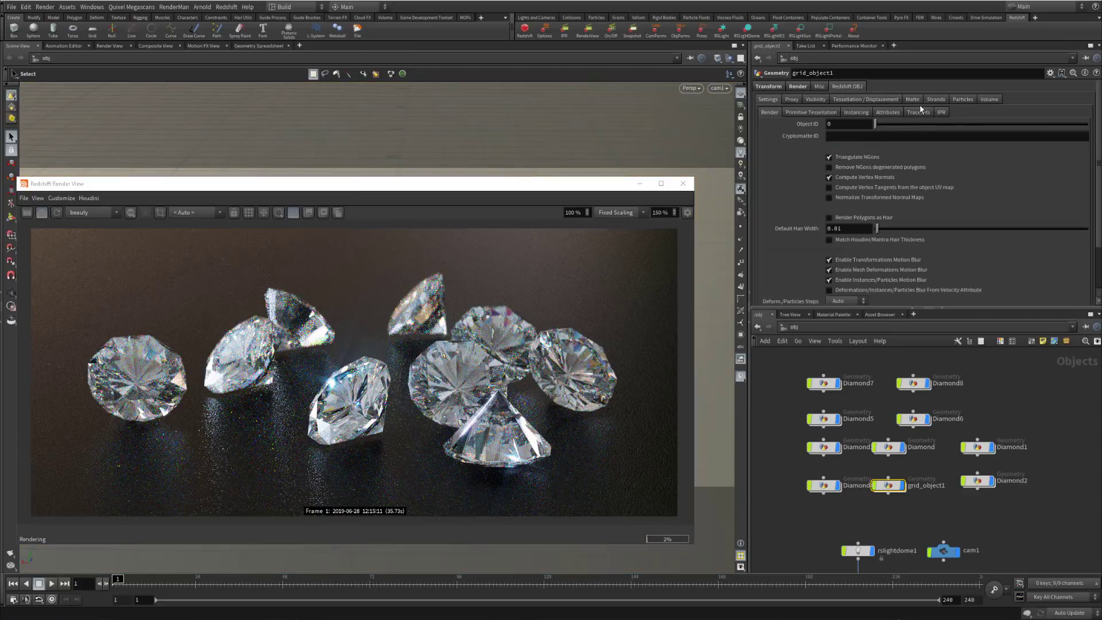
click(913, 100)
click(859, 121)
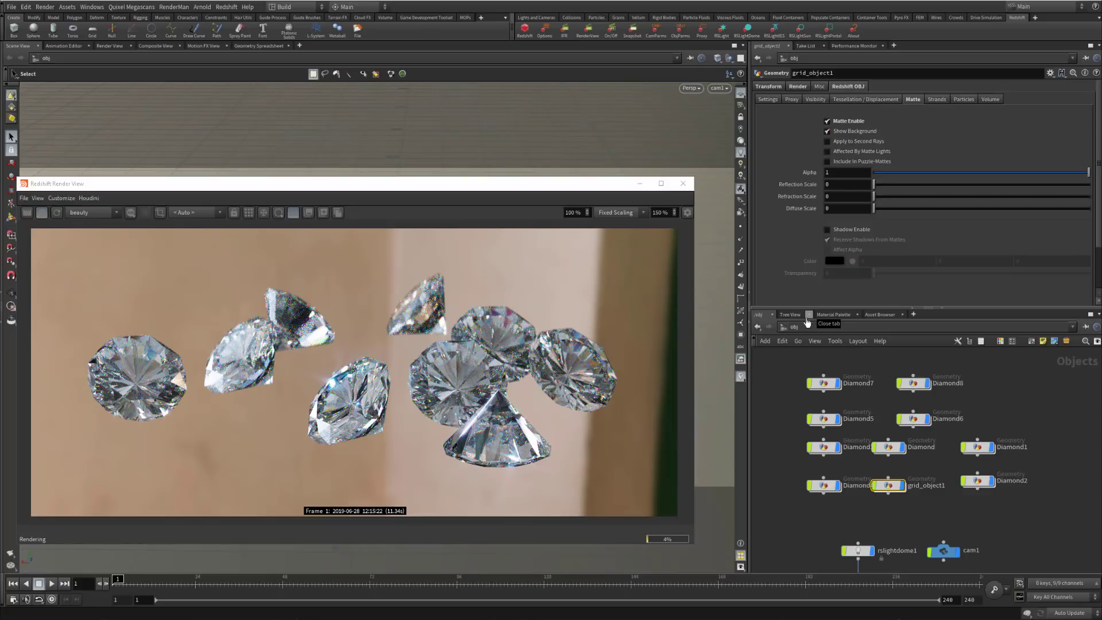
click(839, 132)
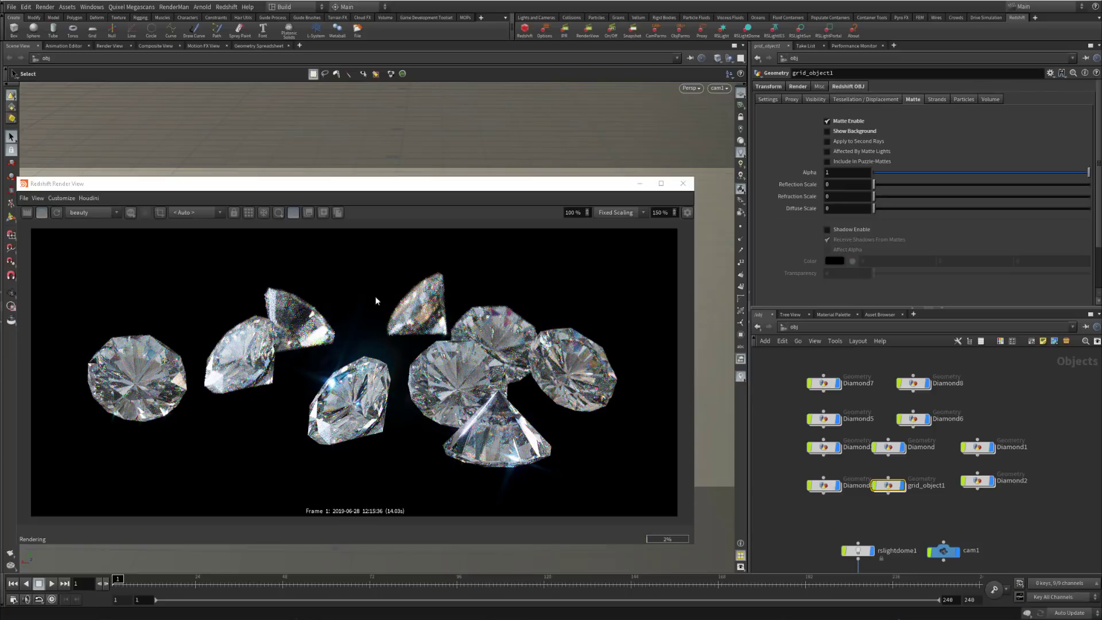
- Check the render's Alpha channel with the grid's background hidden, and return the display to RGB
click(129, 212)
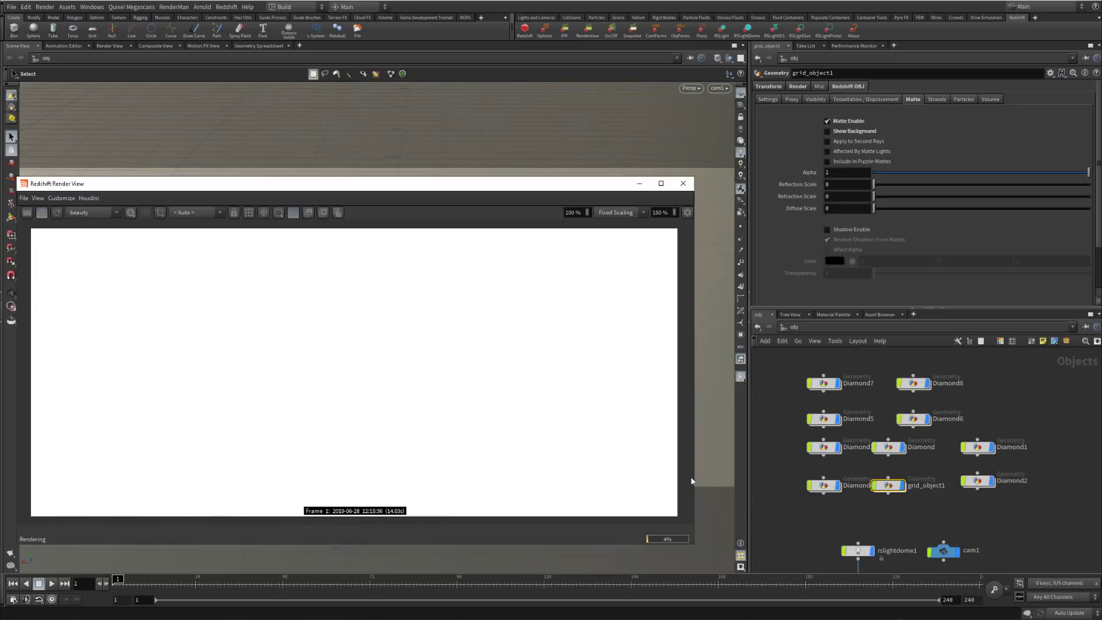
click(131, 213)
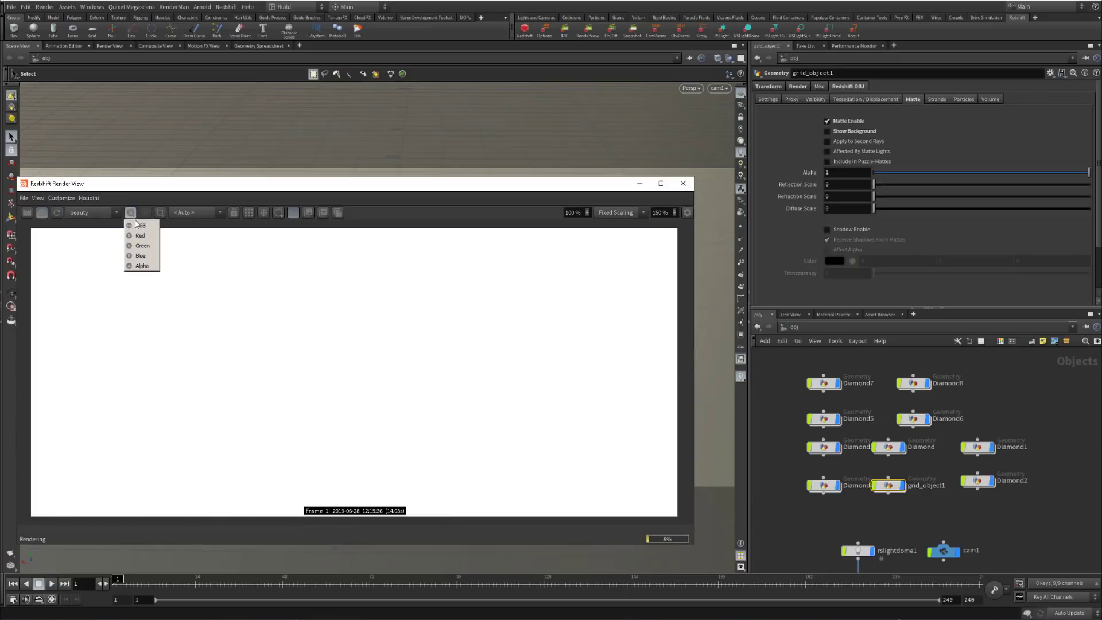
click(140, 227)
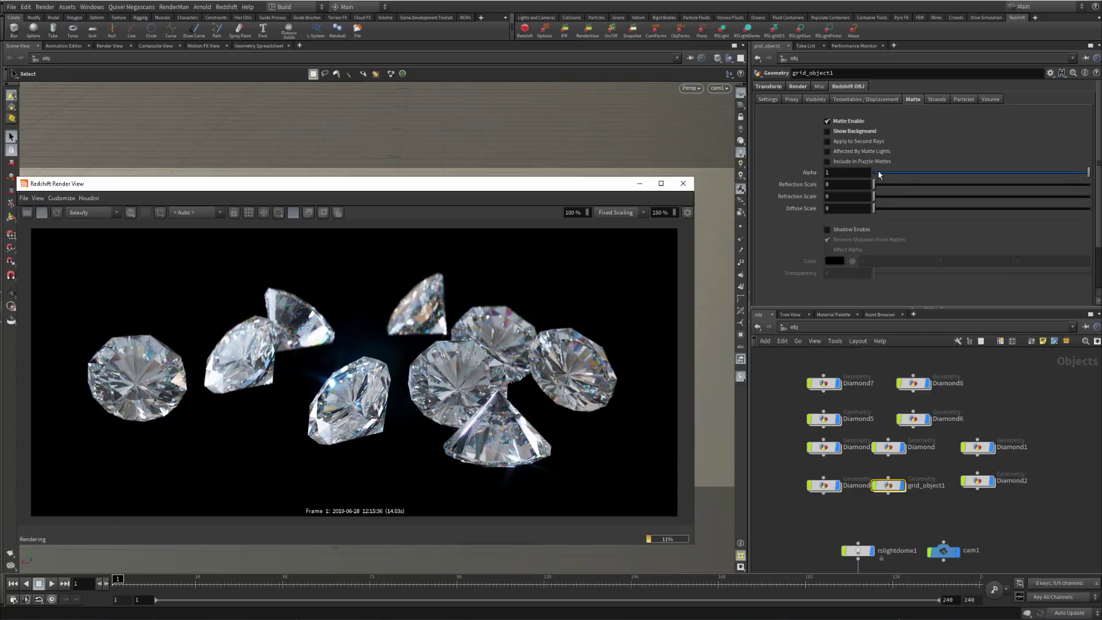
- Set the grid's matte Alpha to 0 and compare the render's Alpha channel with its RGB display
drag(880, 175, 855, 167)
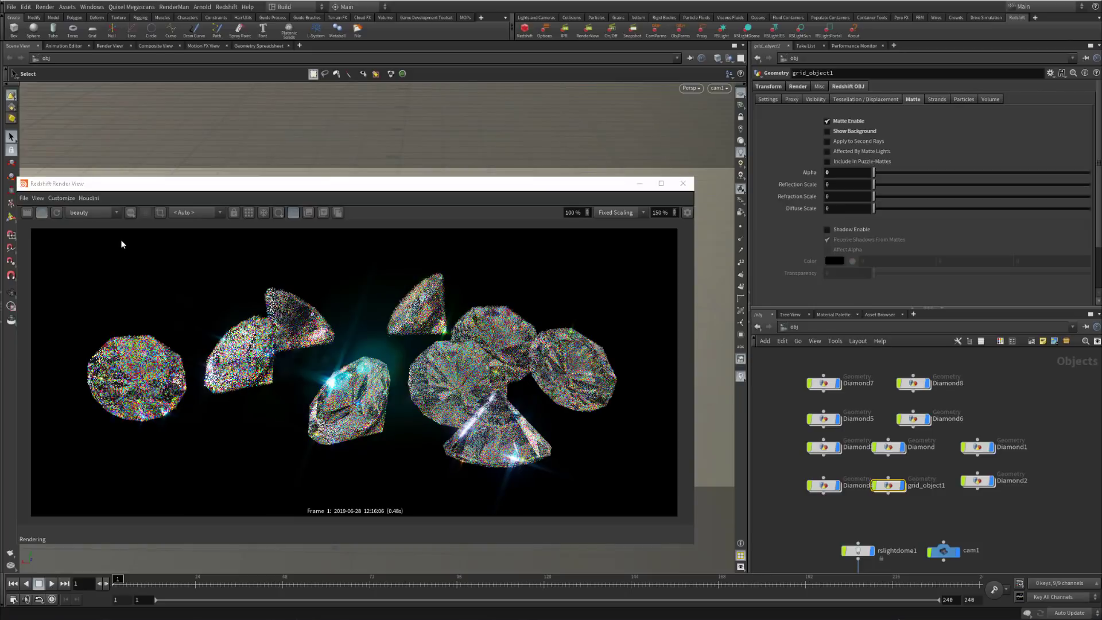
click(131, 214)
click(136, 258)
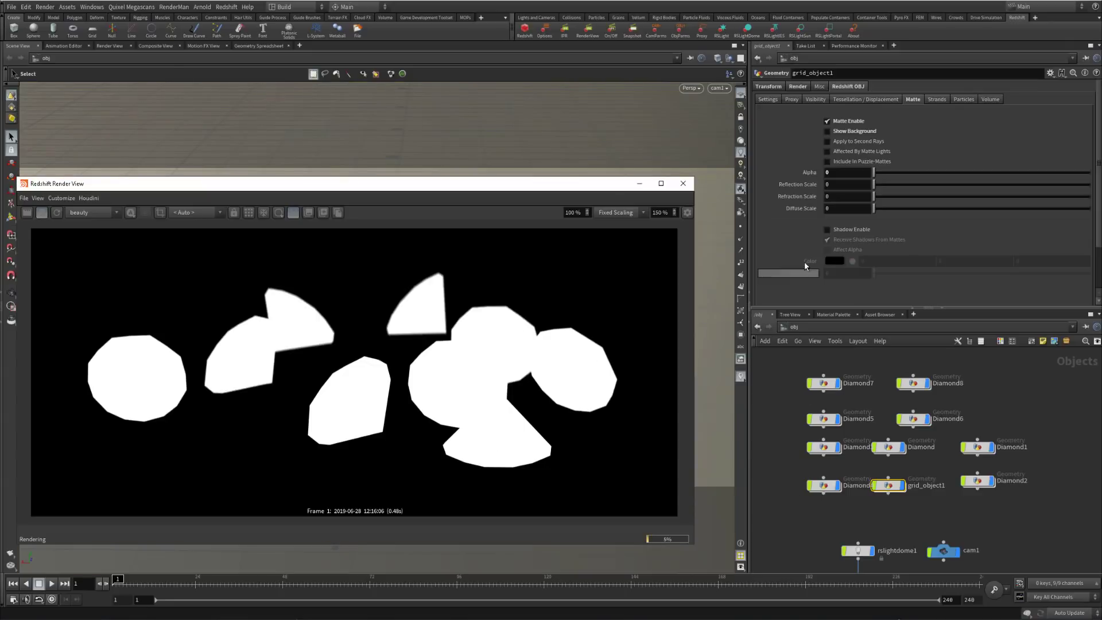
click(131, 213)
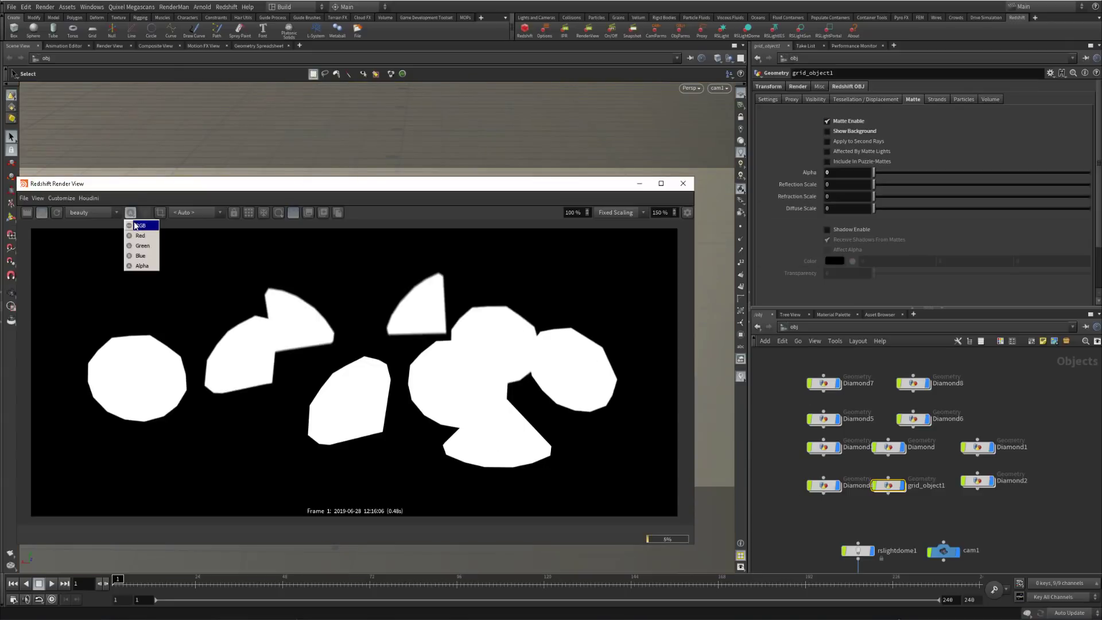
click(138, 226)
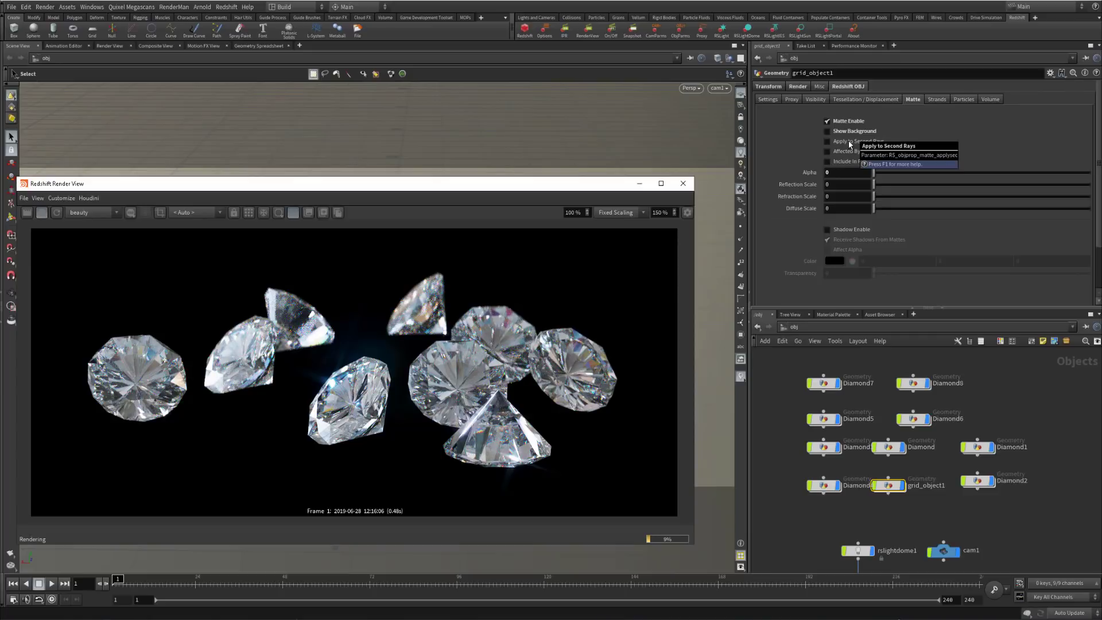
- Inspect the diamonds' reflections in the render and enable Apply to Second Rays in the grid's matte settings
click(609, 130)
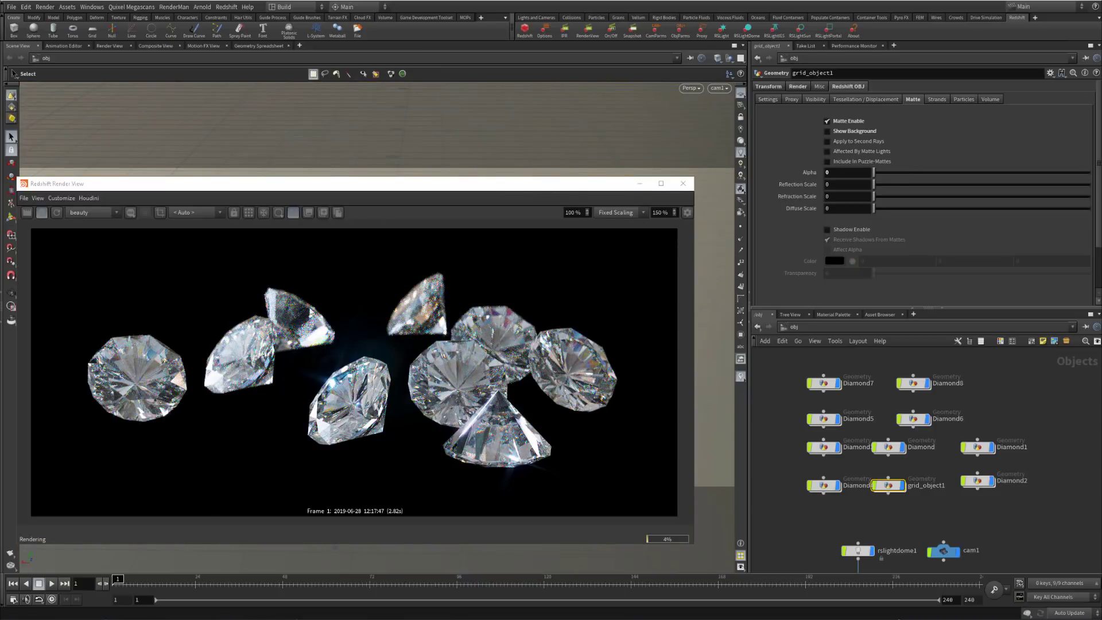
scroll(406, 319, up, 6)
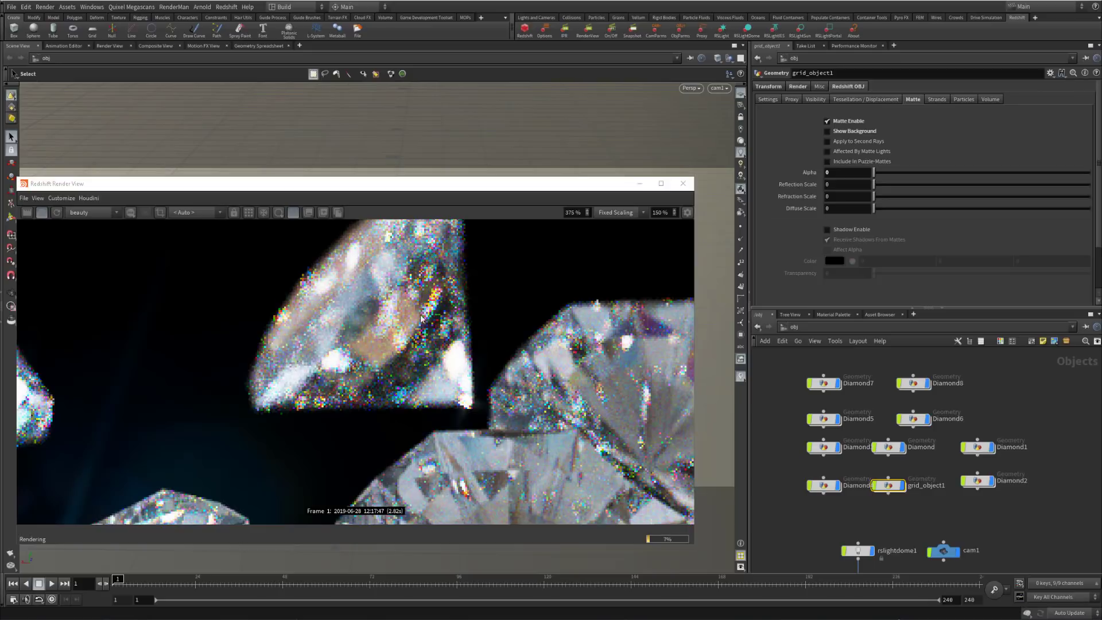
scroll(413, 310, down, 6)
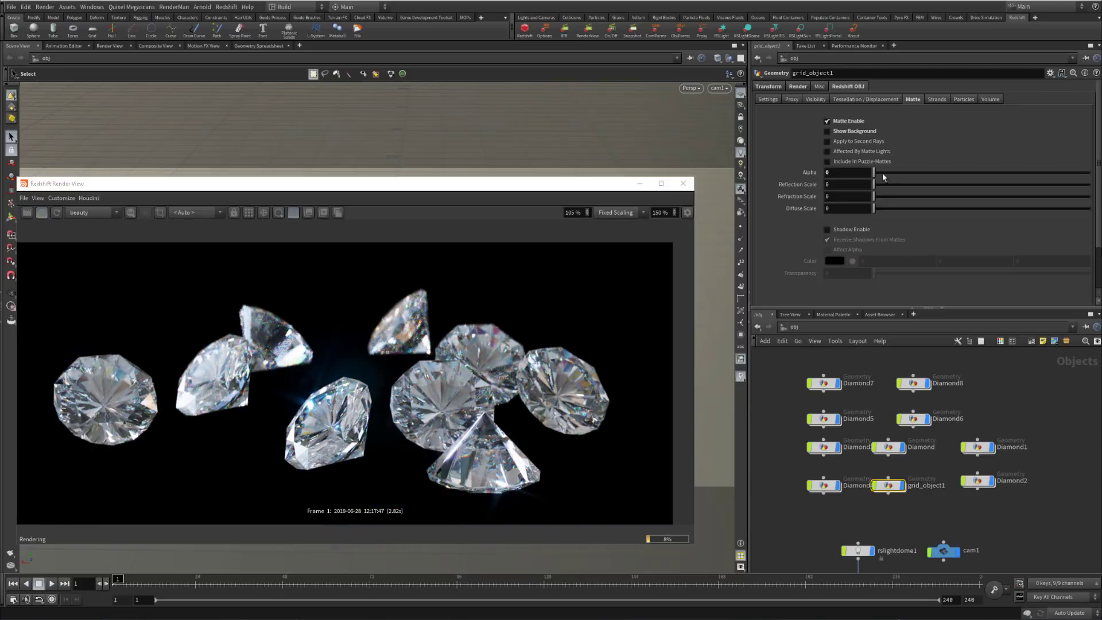
click(839, 141)
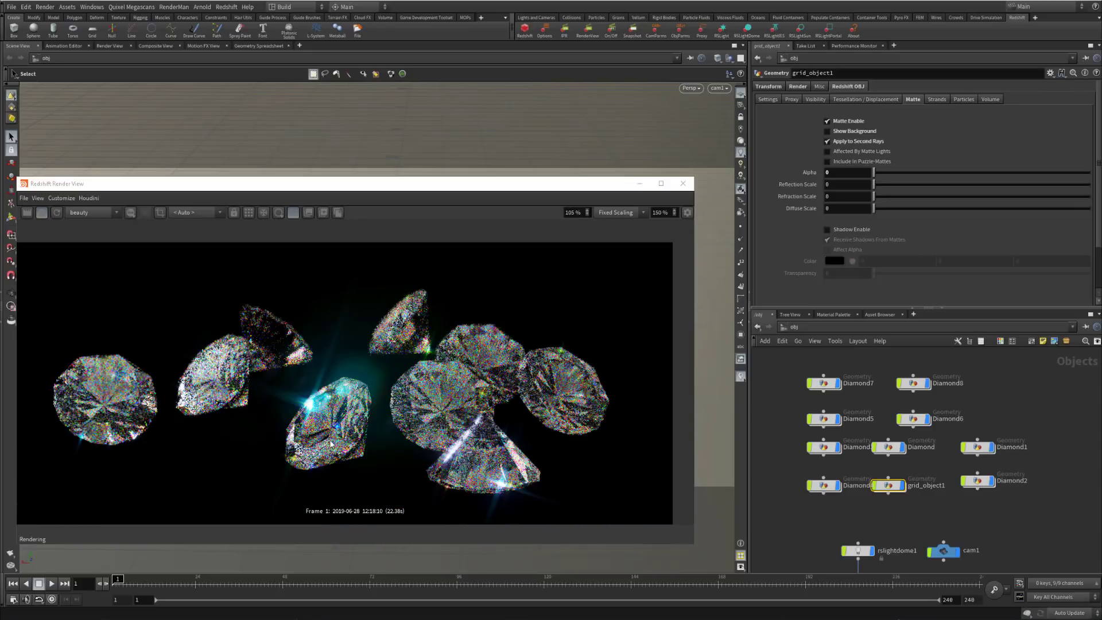
- Examine the diamonds' reflections and refractions in the RGB render with the grid's matte applied to second rays
scroll(288, 346, up, 5)
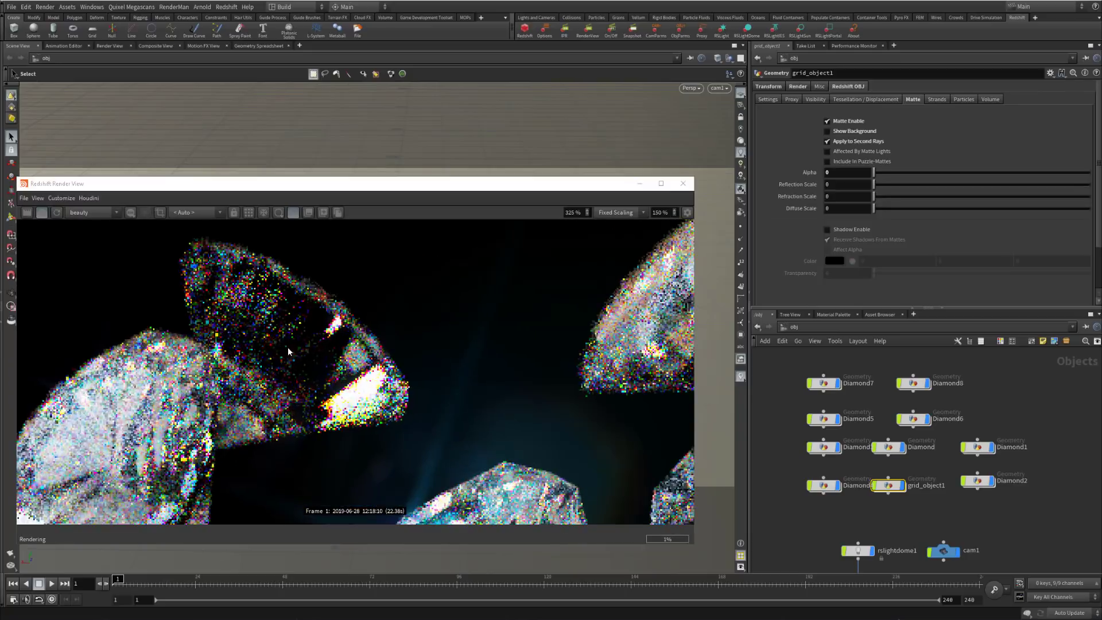
scroll(516, 363, down, 2)
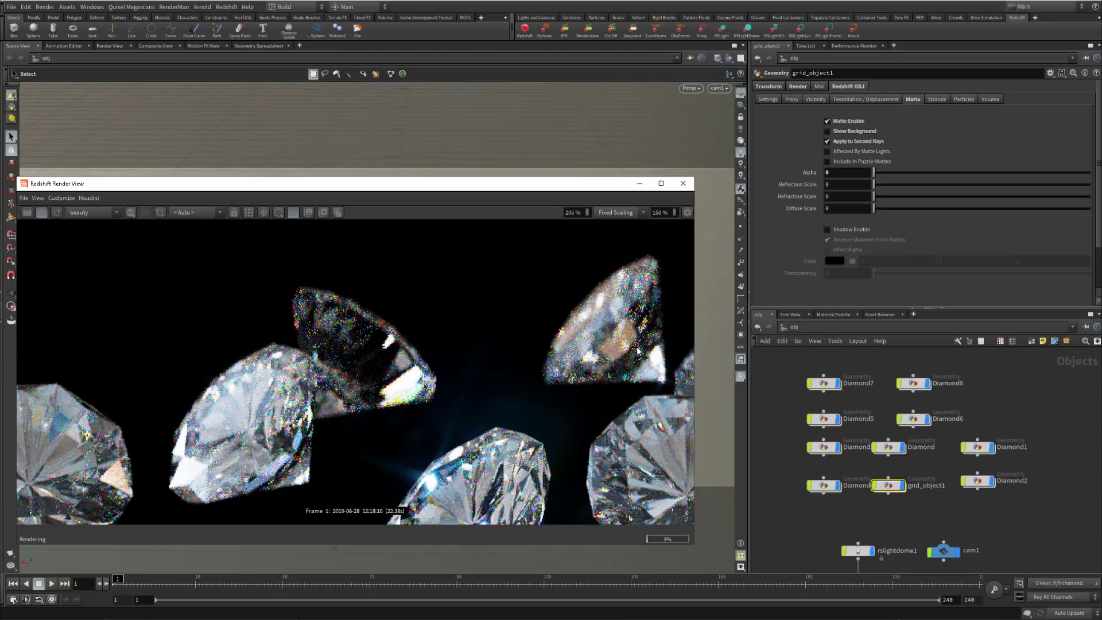
scroll(445, 405, down, 3)
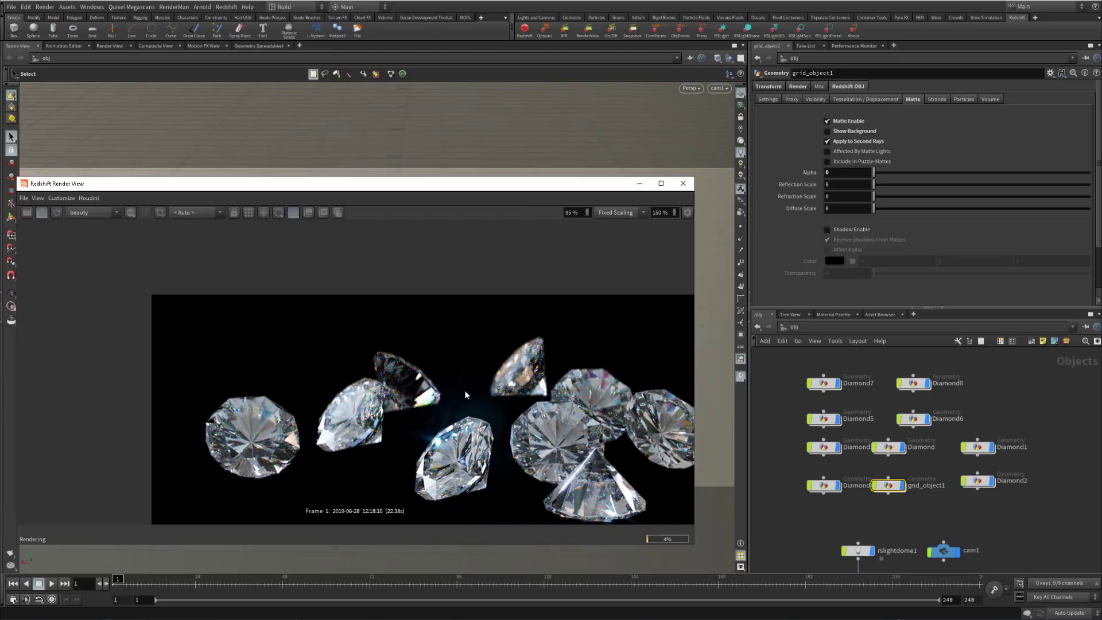
middle_drag(510, 405, 402, 342)
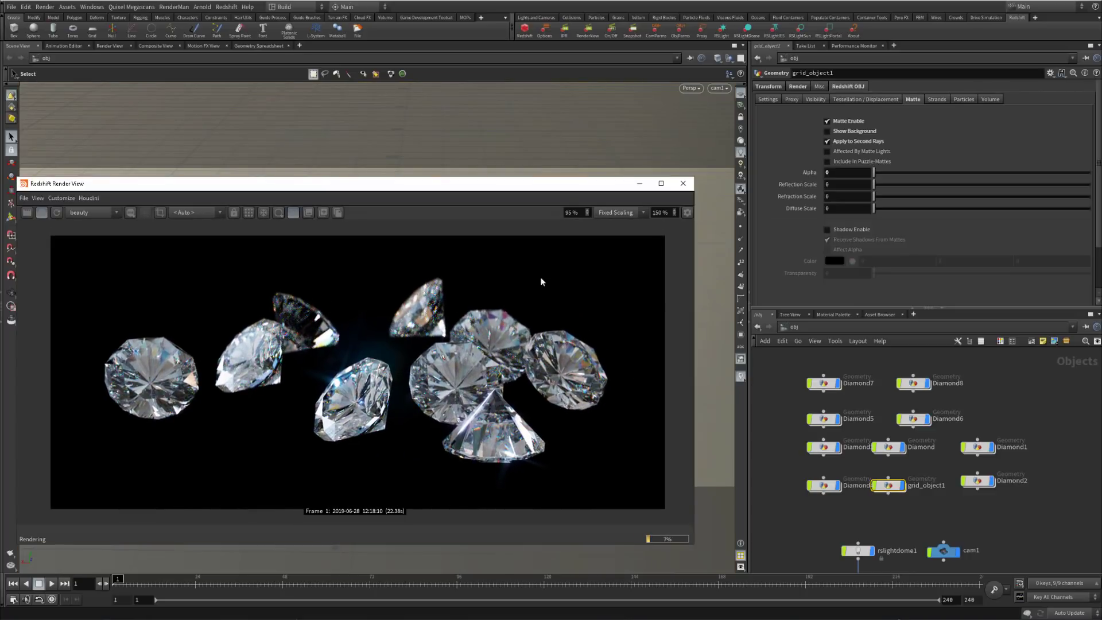
- Examine the Alpha channel of the render, looking closely at the areas inside the diamonds
click(130, 213)
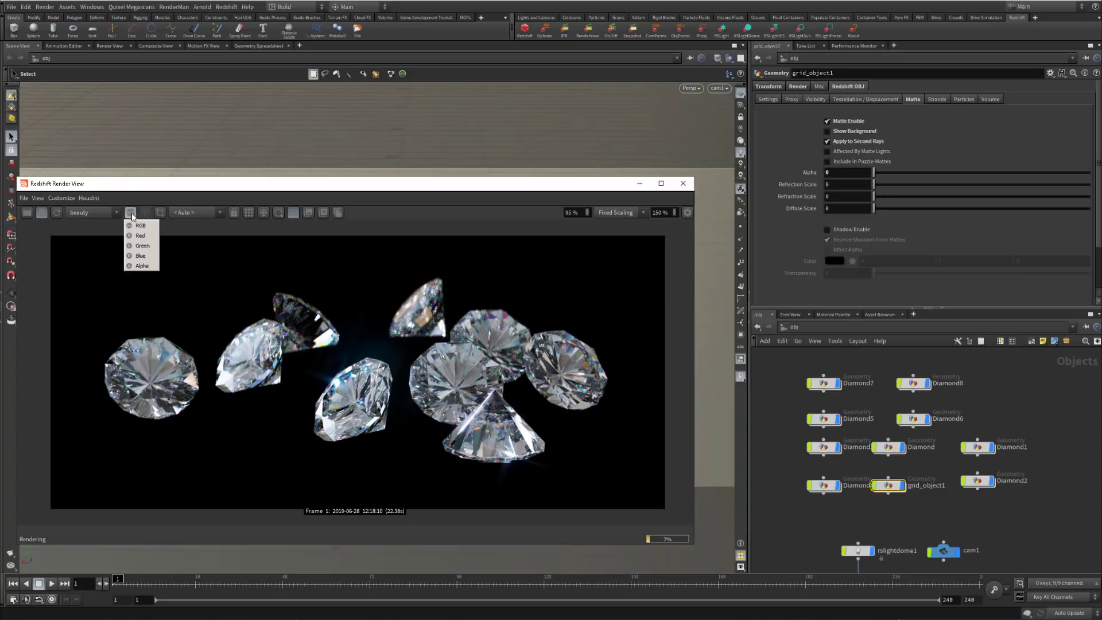
click(135, 265)
scroll(427, 311, up, 2)
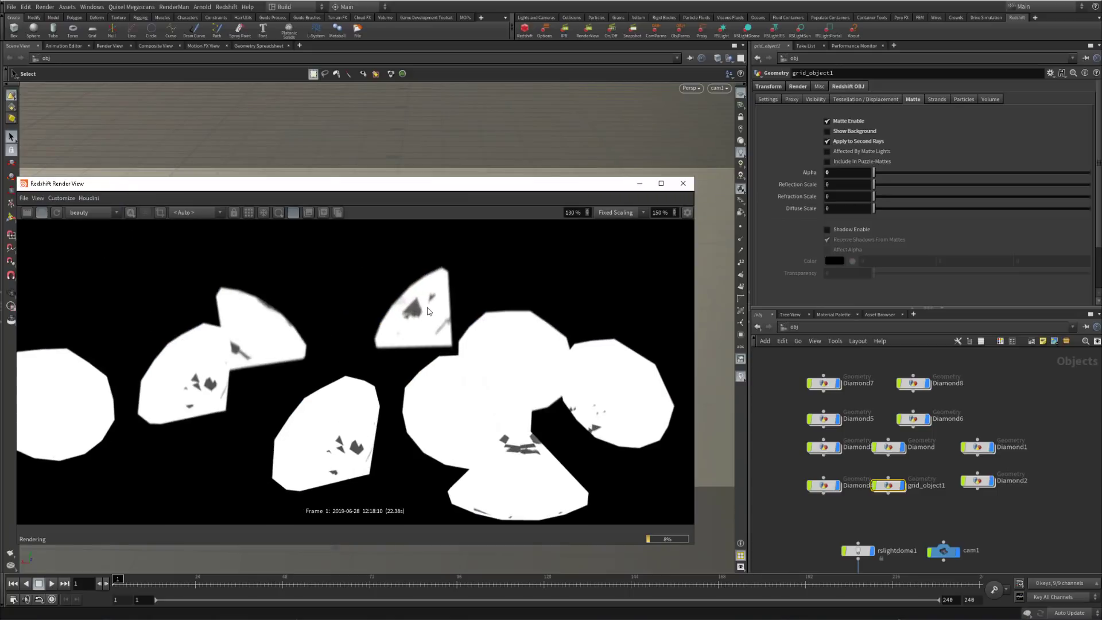
scroll(428, 311, up, 5)
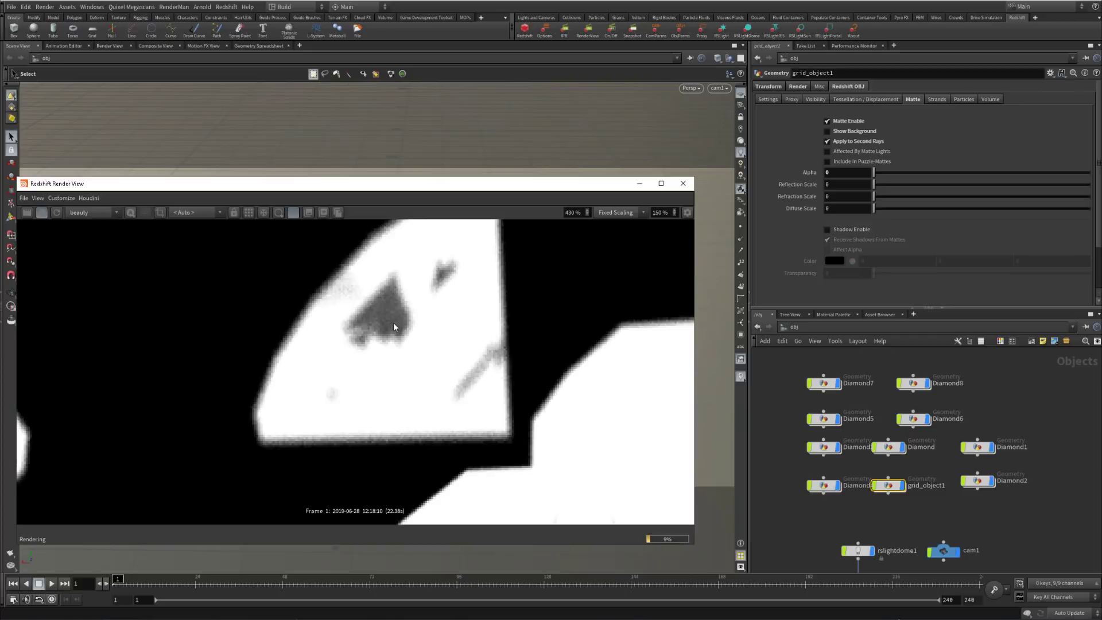
scroll(457, 374, down, 5)
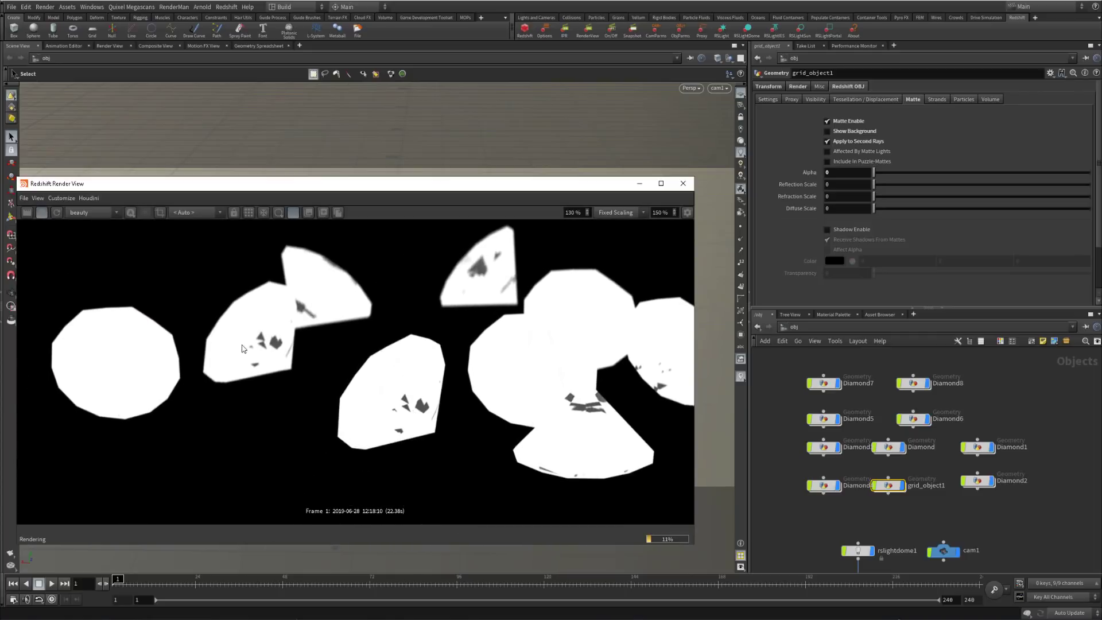
scroll(426, 304, down, 1)
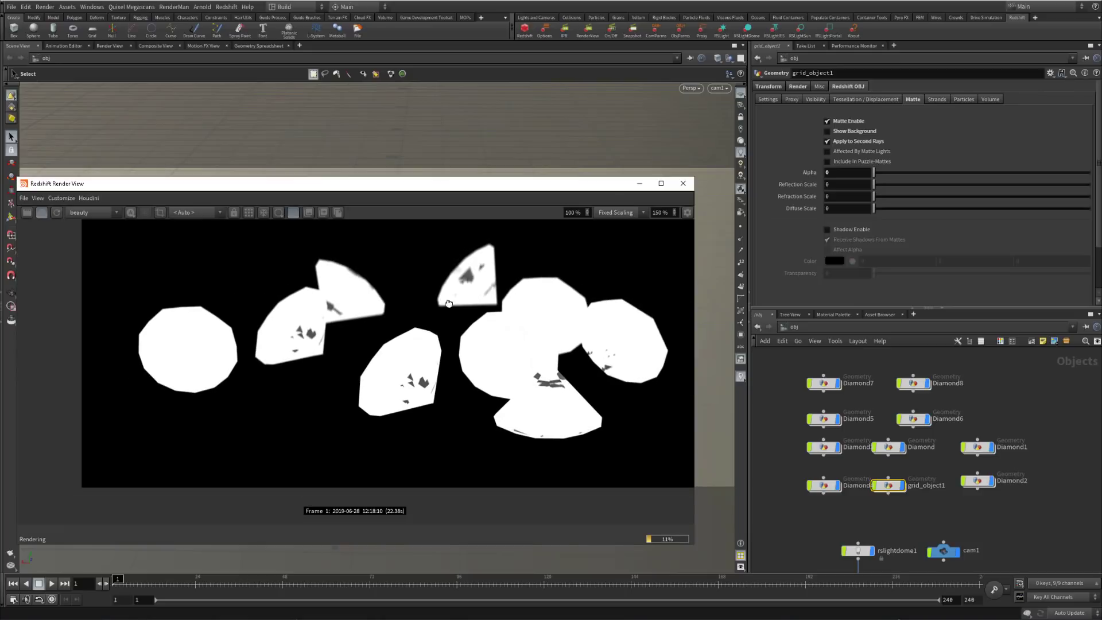
click(131, 213)
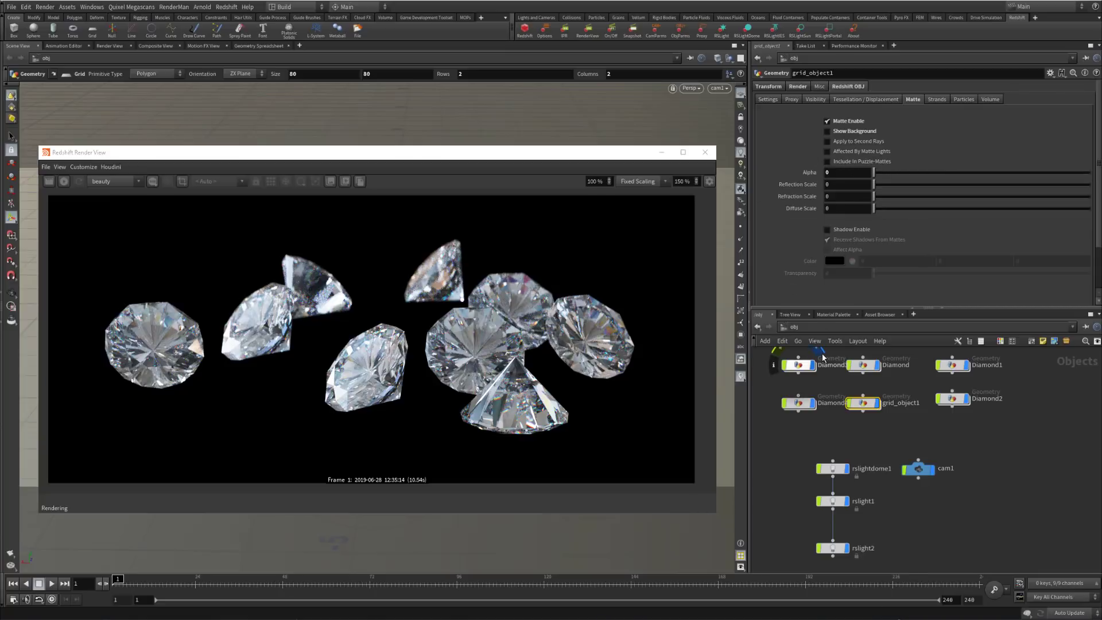
- Add a Puzzle Matte AOV to the output settings of Redshift_ROP1 in the out network
click(827, 329)
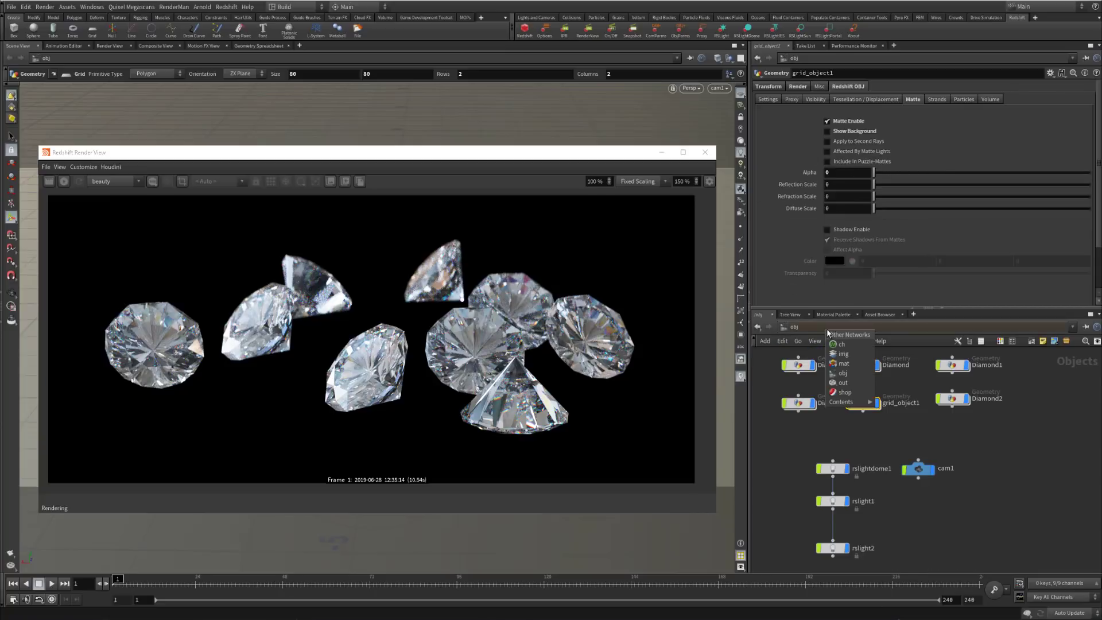
click(843, 383)
drag(863, 382, 1000, 452)
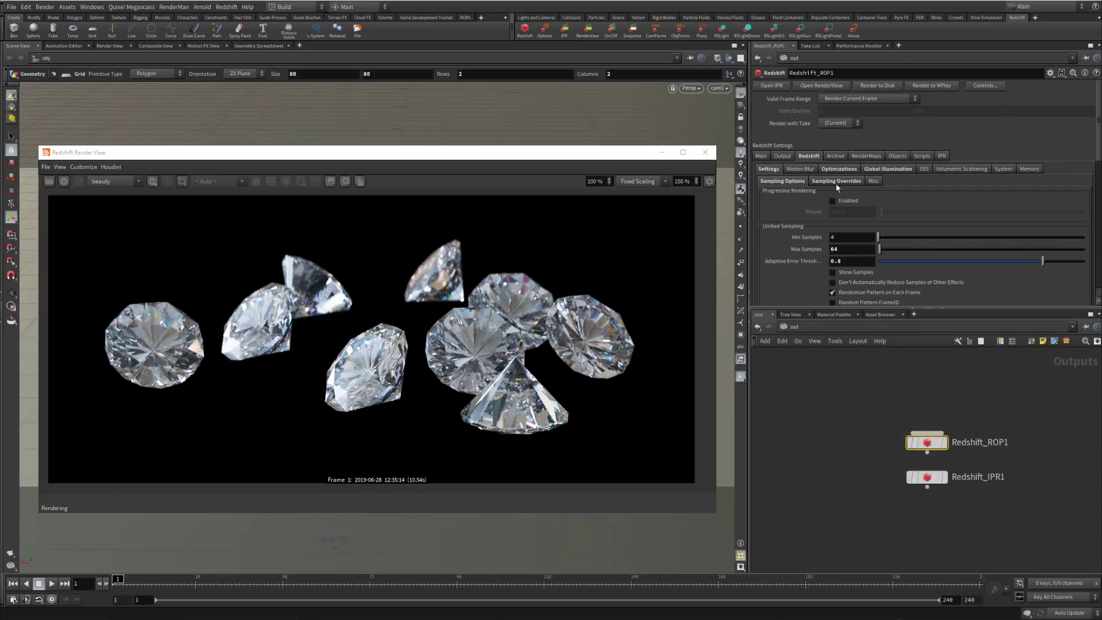
click(790, 166)
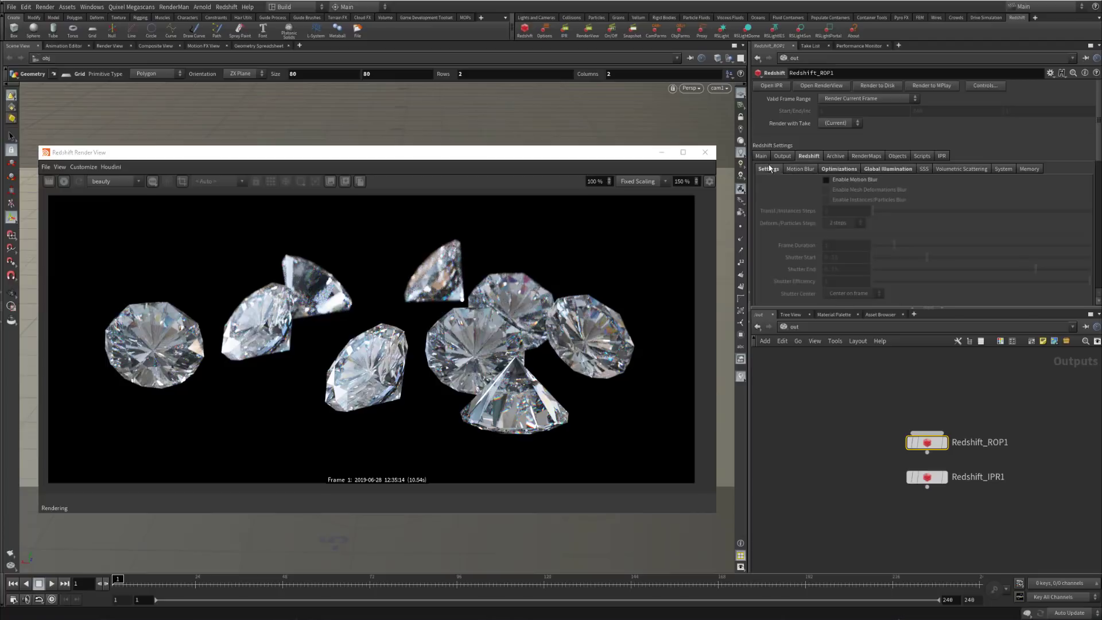
click(783, 155)
click(790, 168)
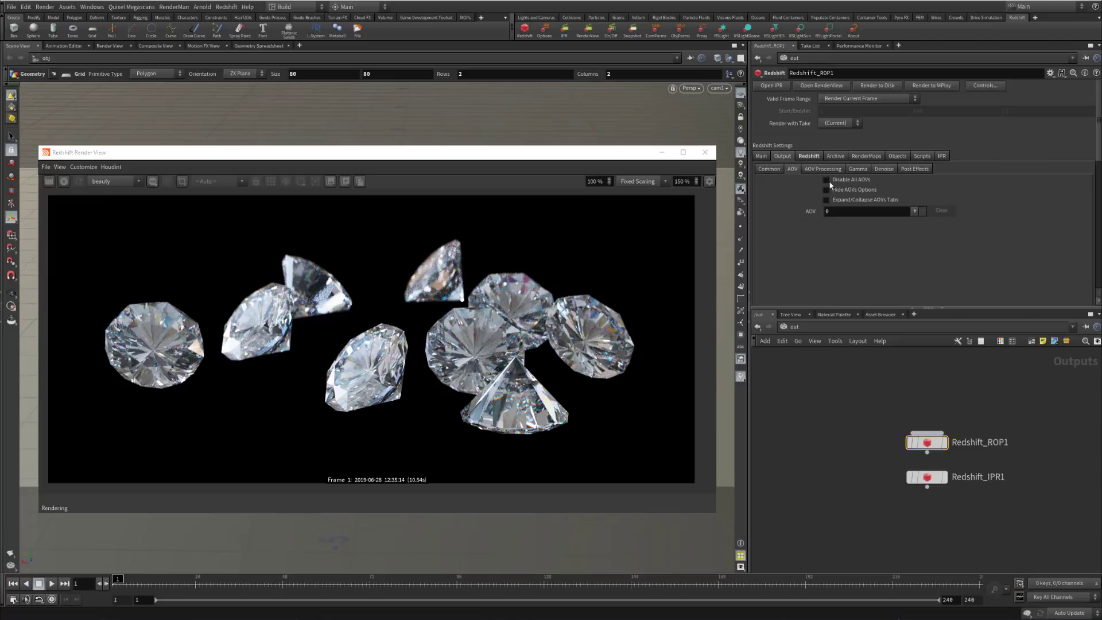
click(914, 210)
click(909, 225)
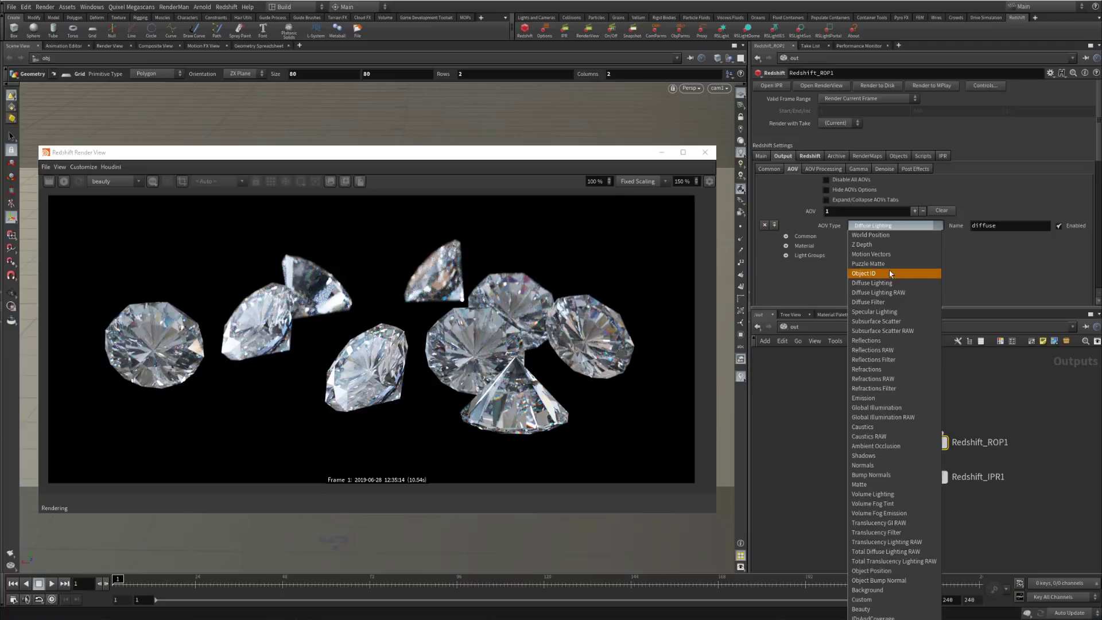
click(886, 265)
- Set the puzzle matte's mode to Object ID, with Red ID 1, Green ID 2 and Blue ID 3
click(786, 246)
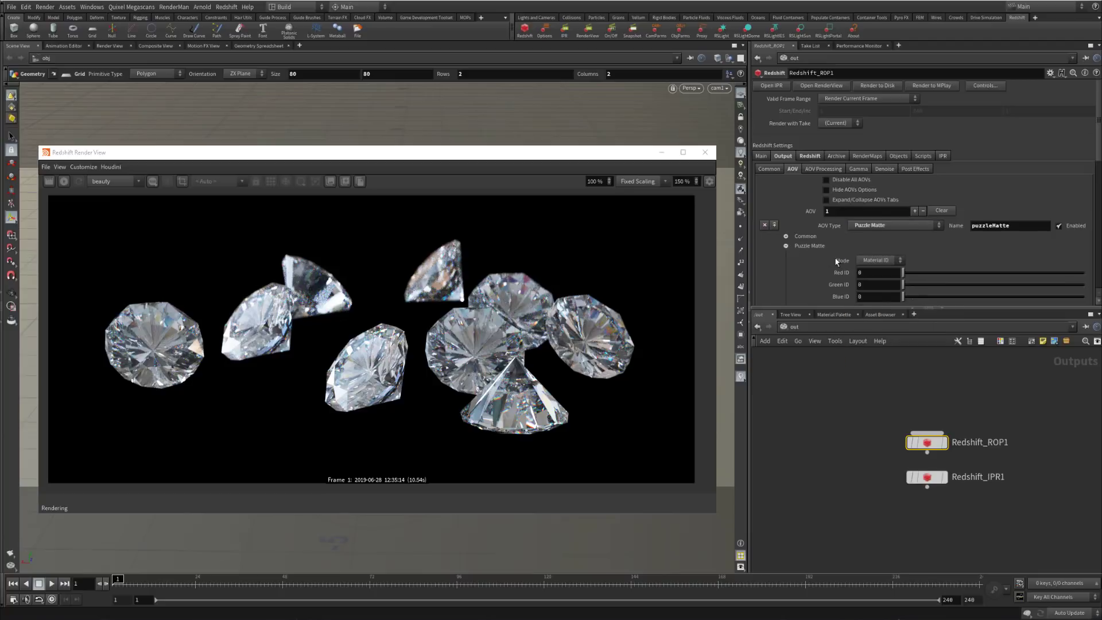
scroll(863, 239, down, 2)
click(876, 223)
click(863, 248)
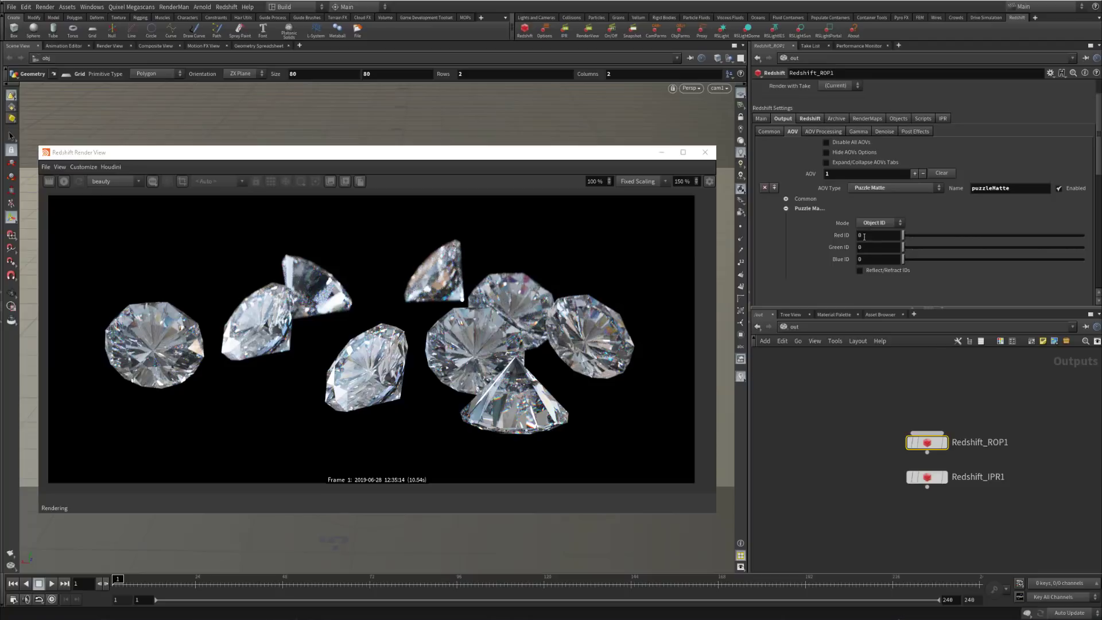
click(863, 236)
text(1)
key(Tab)
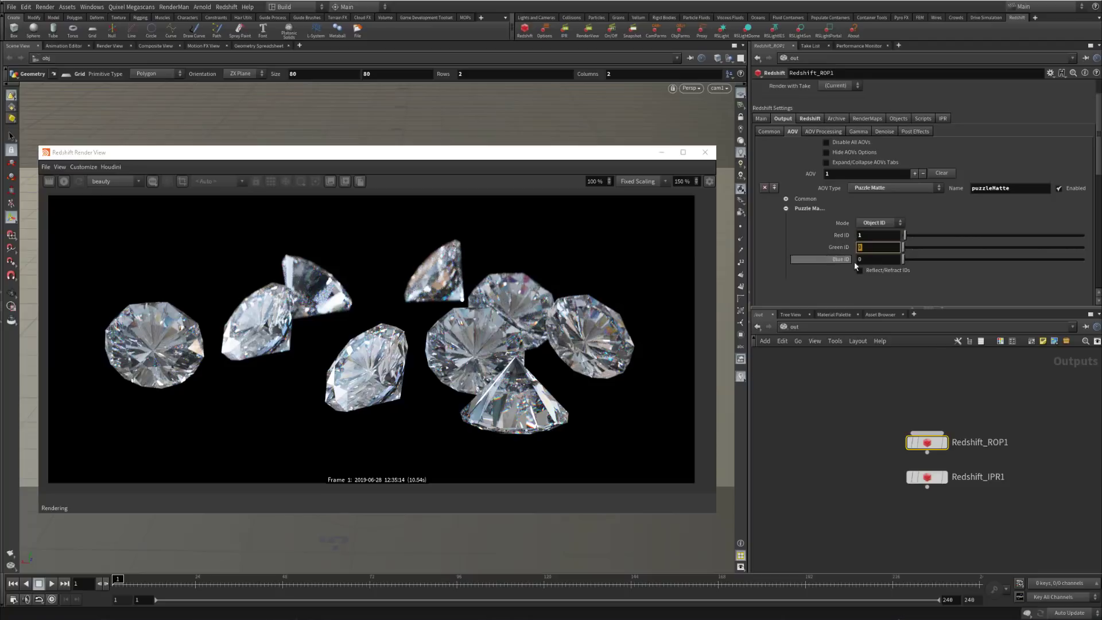
text(2)
key(Tab)
text(3)
key(Return)
- Return to the obj network and set grid_object1's Redshift Object ID to 1
click(797, 343)
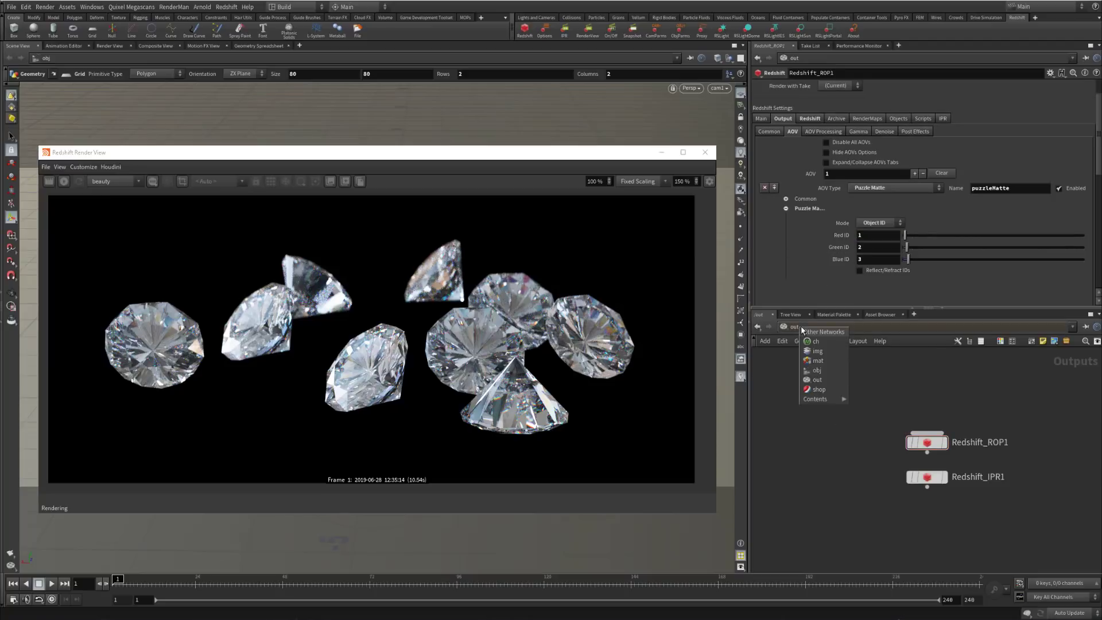
click(811, 380)
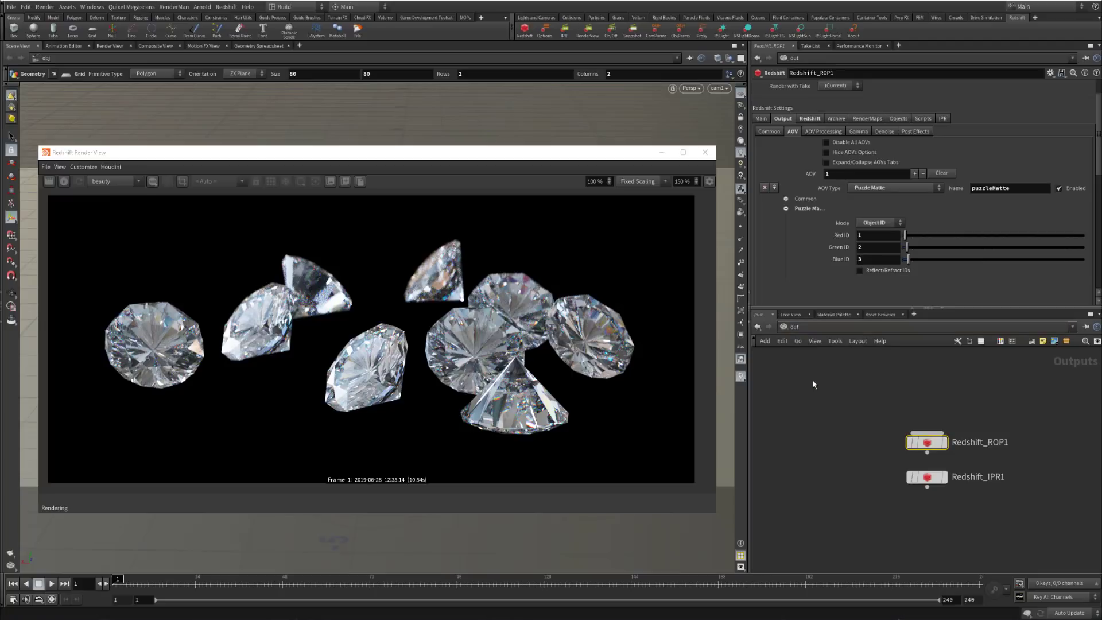
click(842, 328)
click(846, 379)
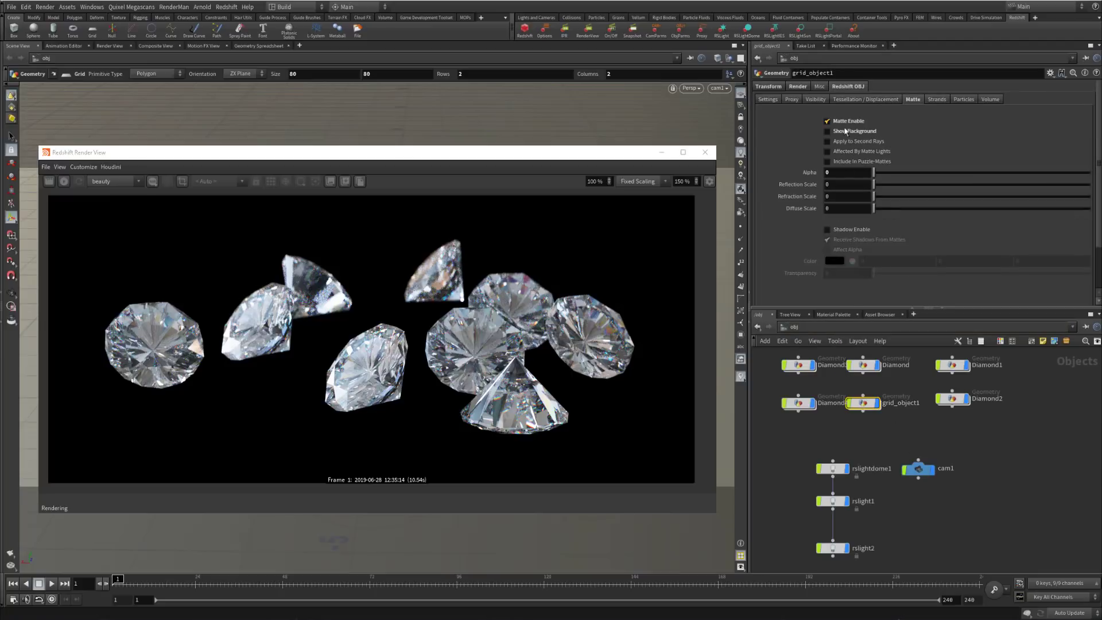
click(768, 100)
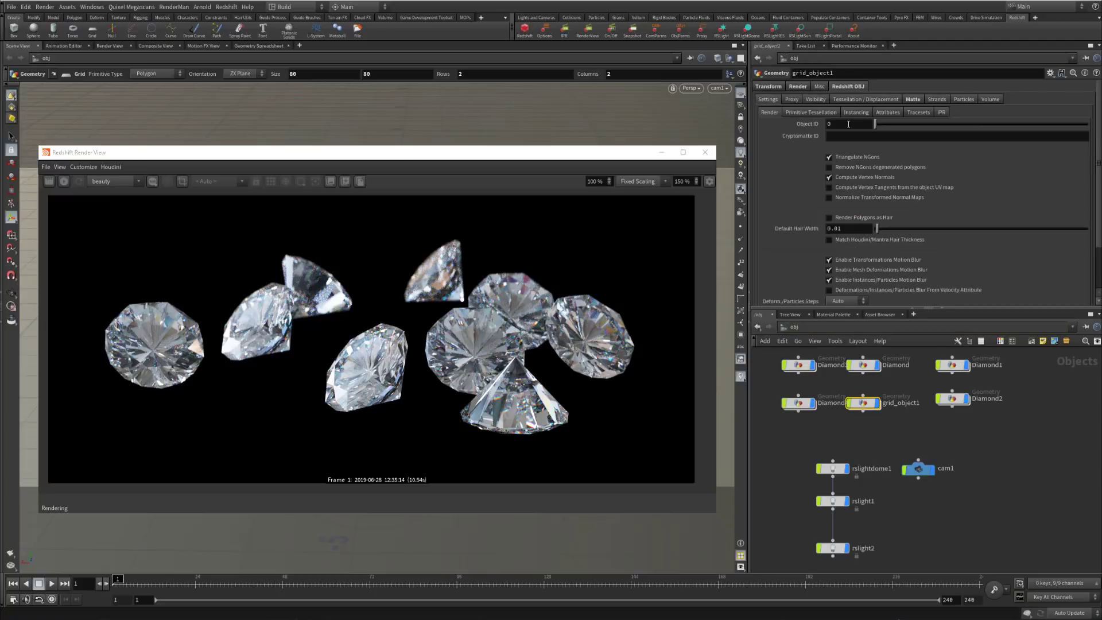
text(1)
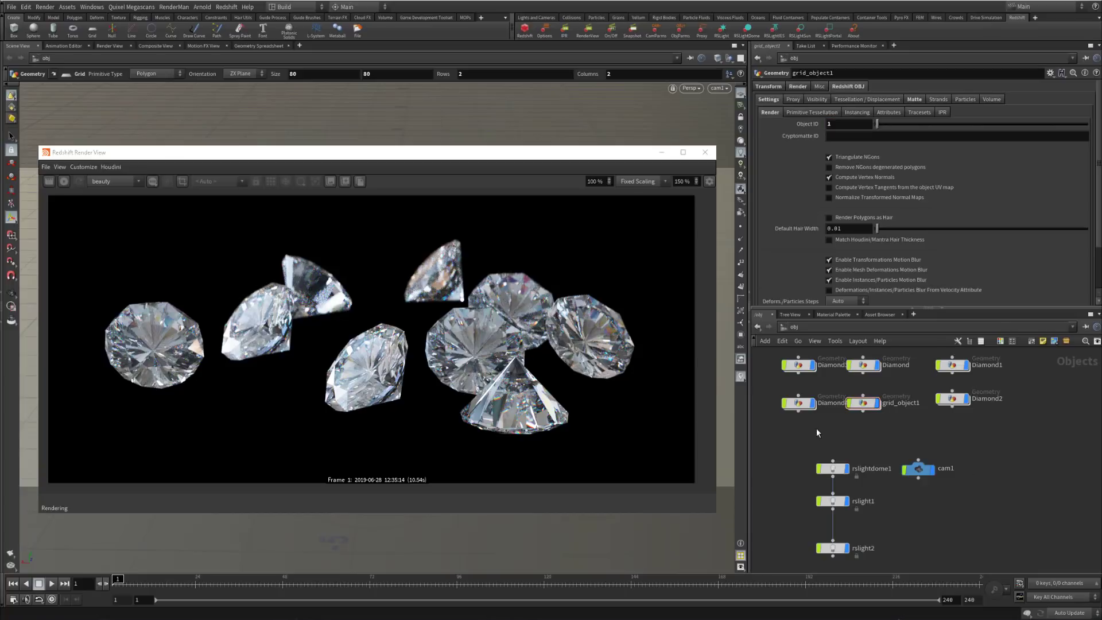
- Assign Diamond4 the Object ID of the puzzle matte's green channel and set Diamond2's Object ID to 3
click(798, 402)
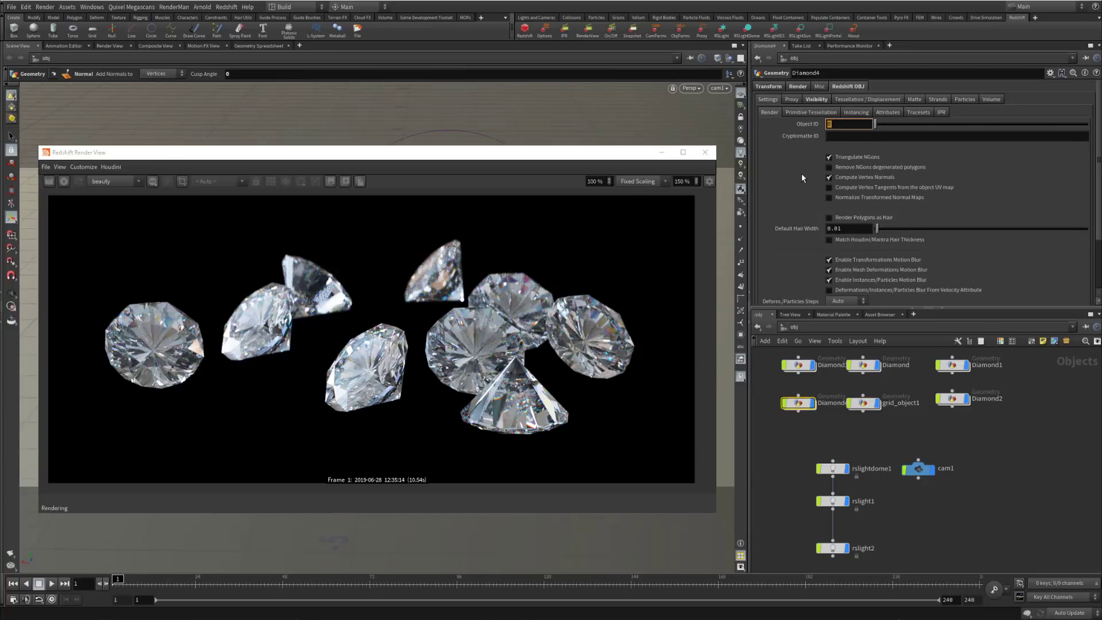
click(951, 398)
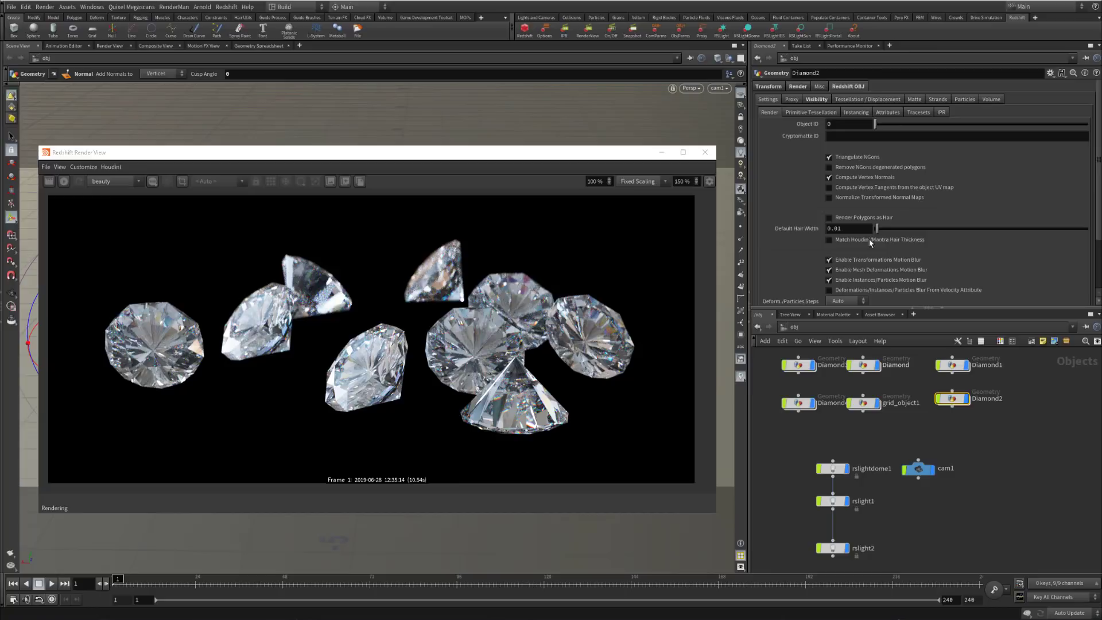
click(843, 124)
text(3)
key(Return)
click(913, 424)
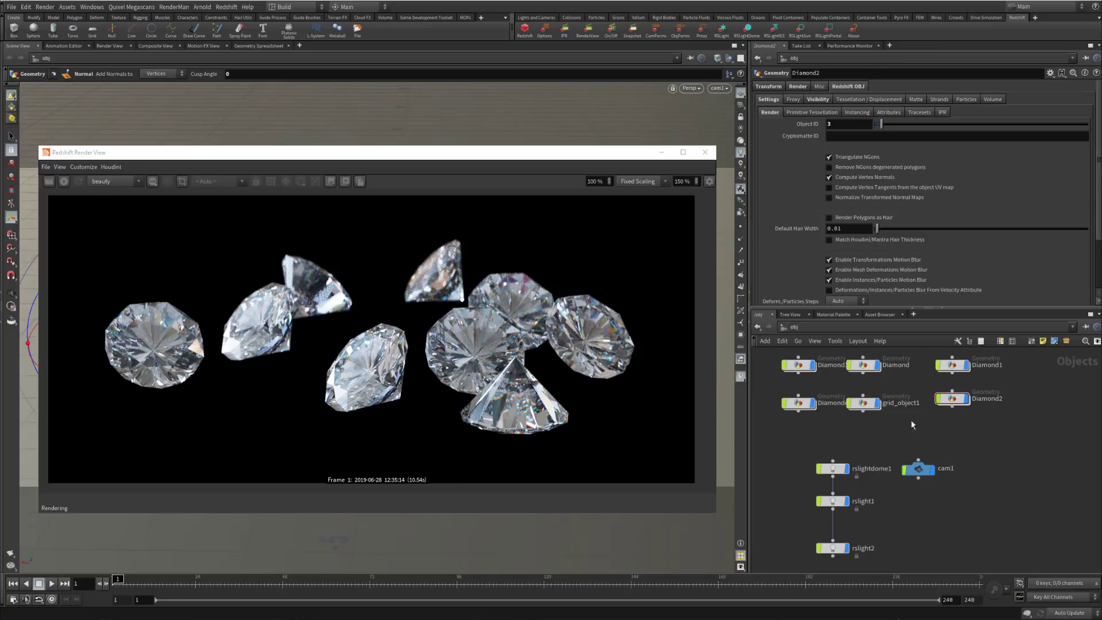
- Re-render the scene, bring up grid_object1's Matte settings, and display the puzzleMatte AOV in the render view
click(863, 403)
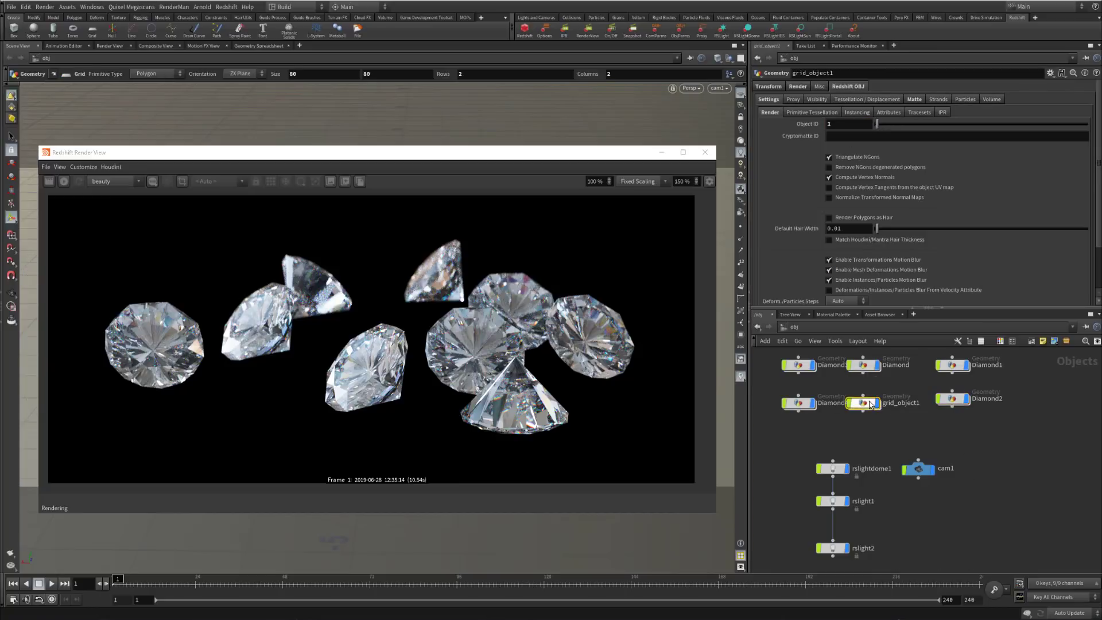
click(49, 182)
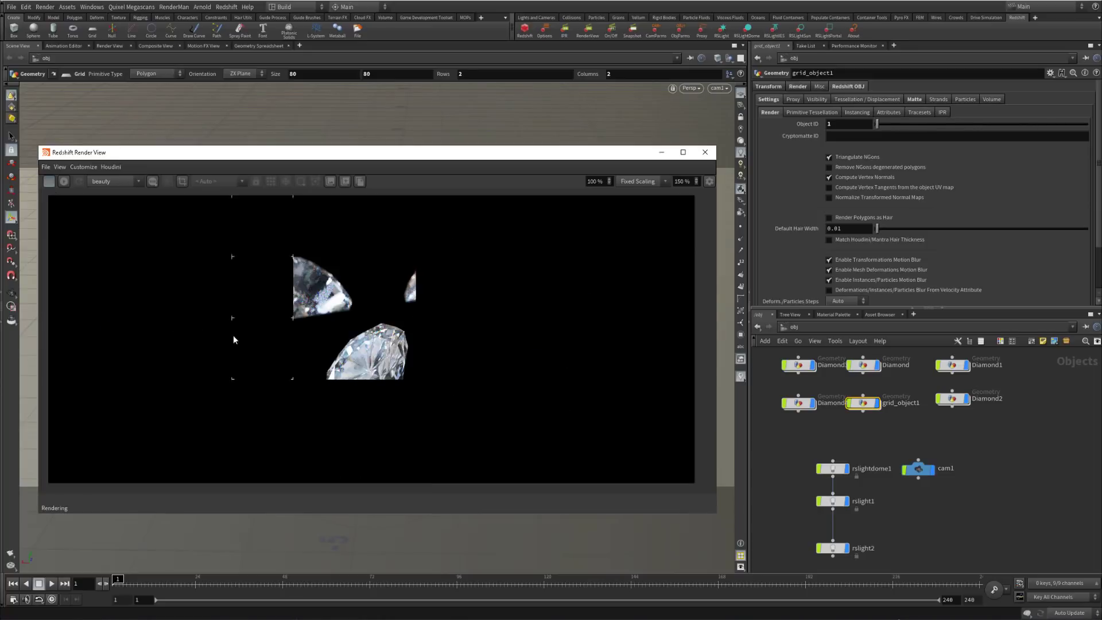
click(914, 100)
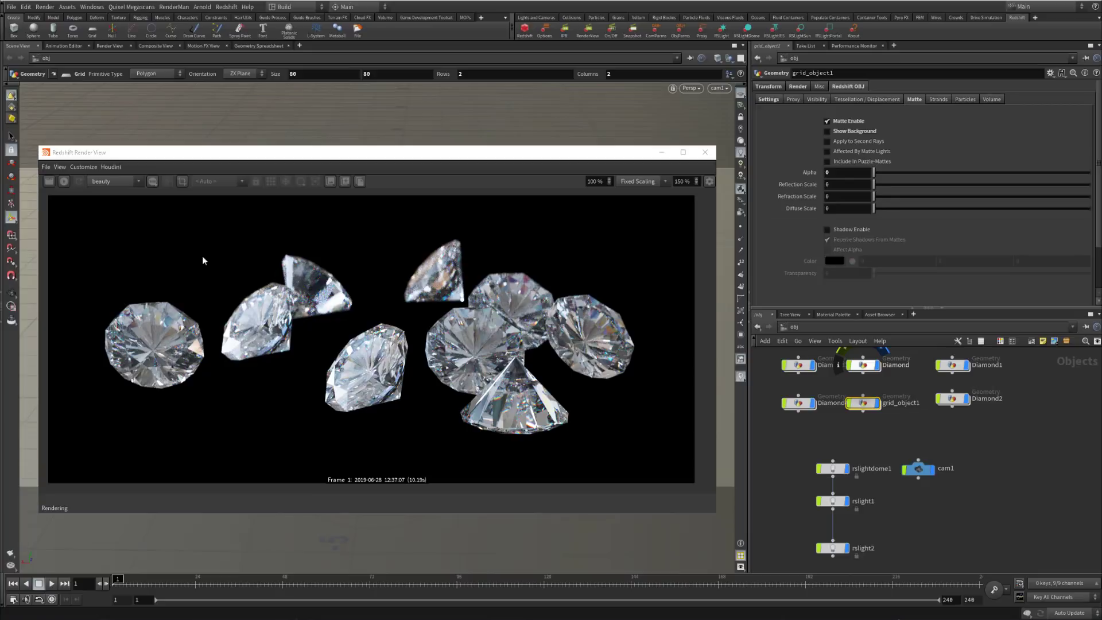
click(115, 181)
click(108, 199)
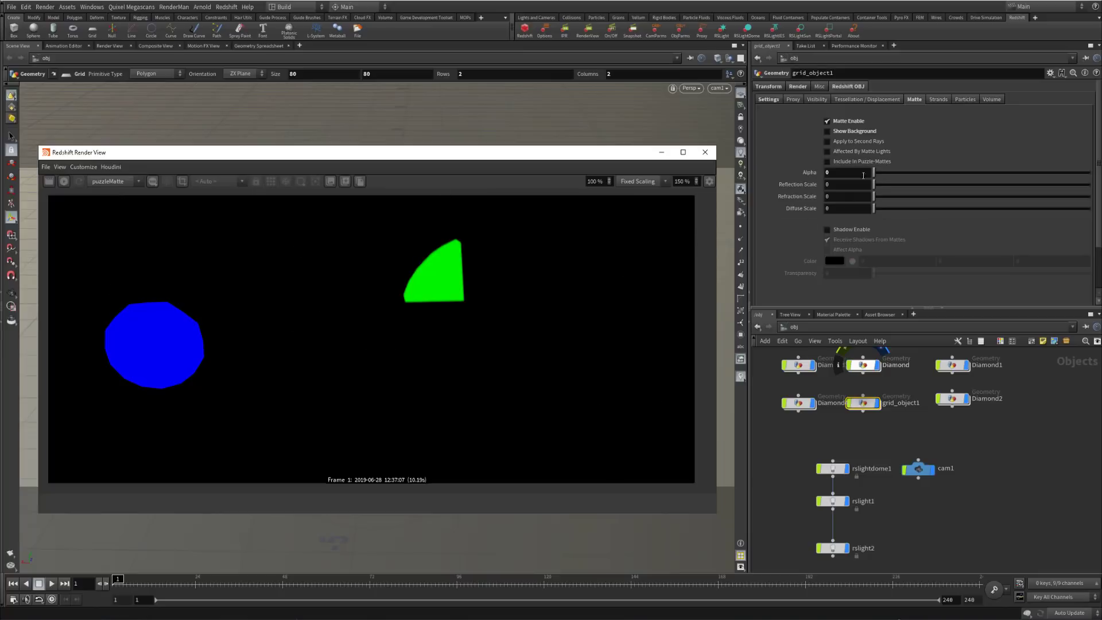
- Try Include in Puzzle-Mattes on the grid with a fresh render, and turn the option off again
click(851, 161)
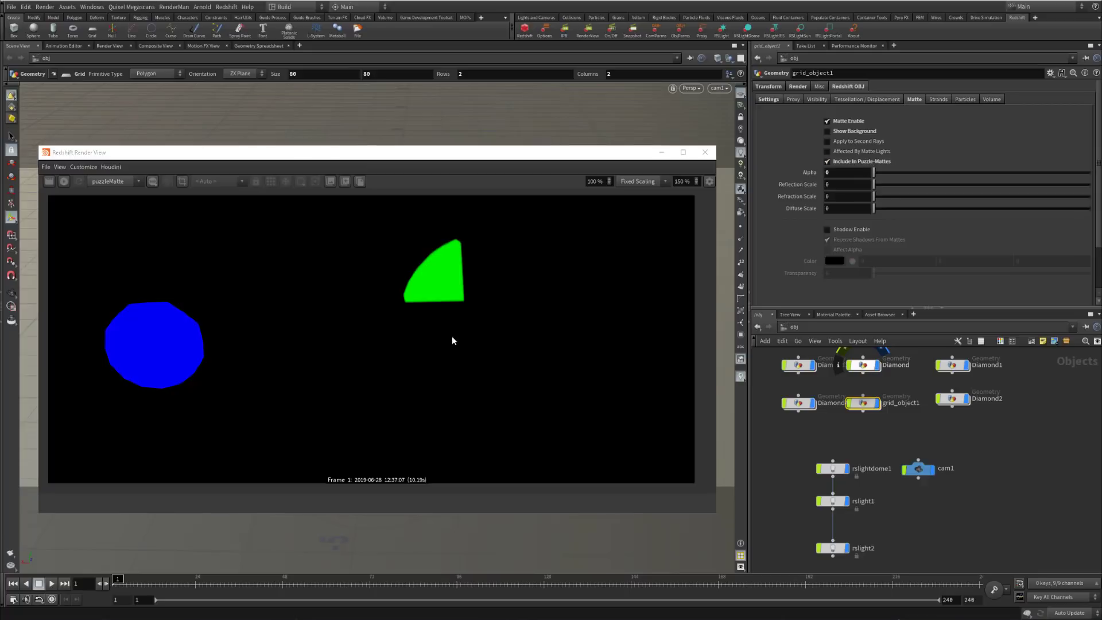
click(50, 181)
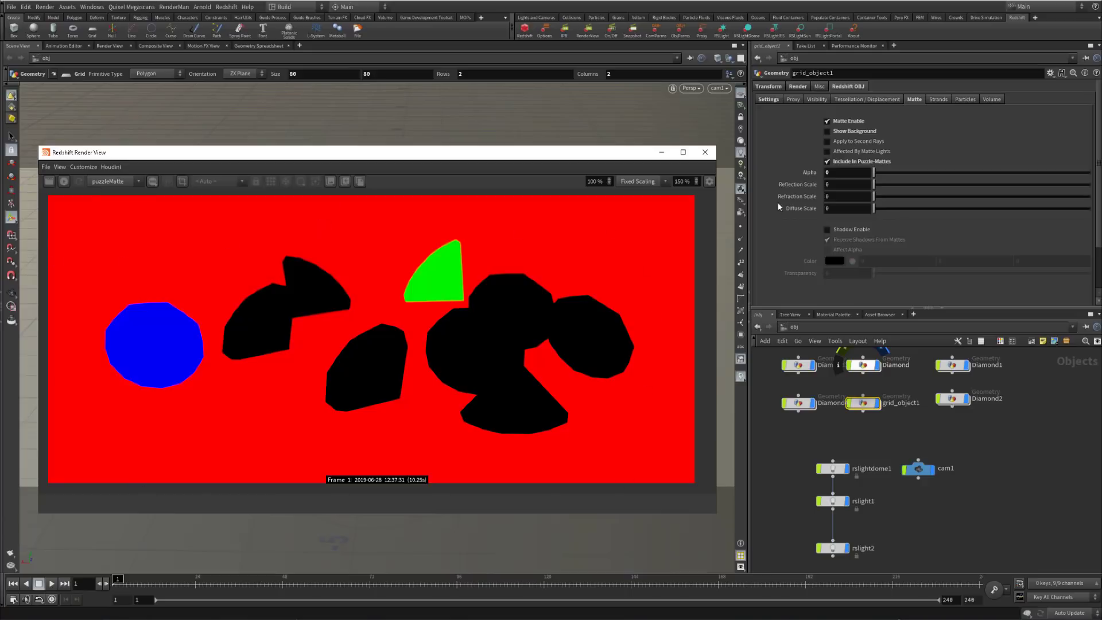
click(848, 164)
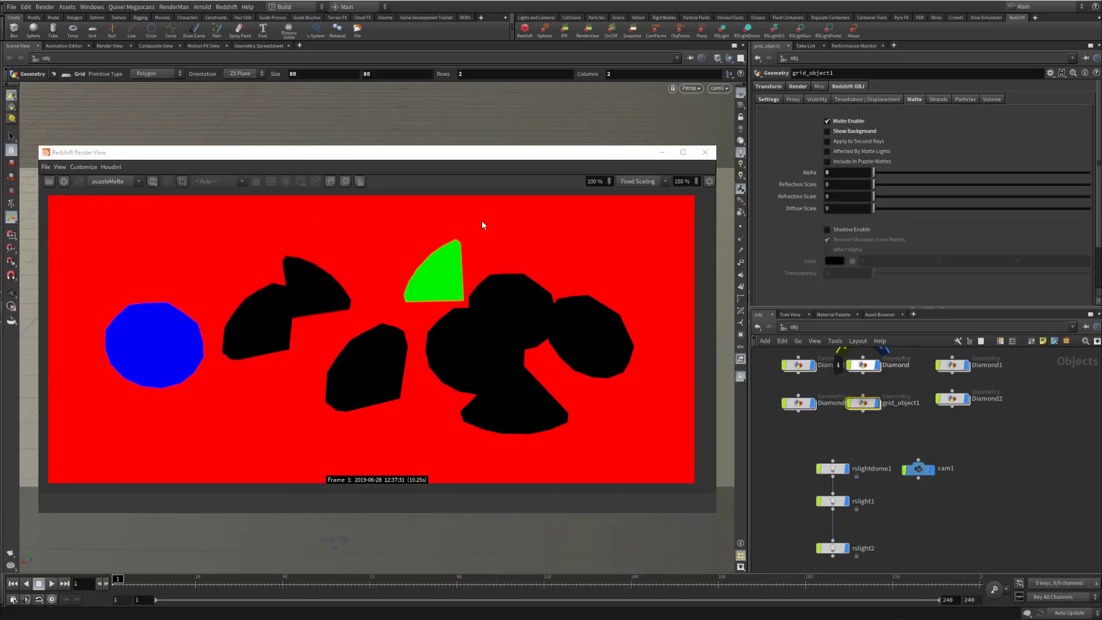
- Switch the render view back to the beauty pass and show its Alpha channel
click(115, 181)
click(112, 191)
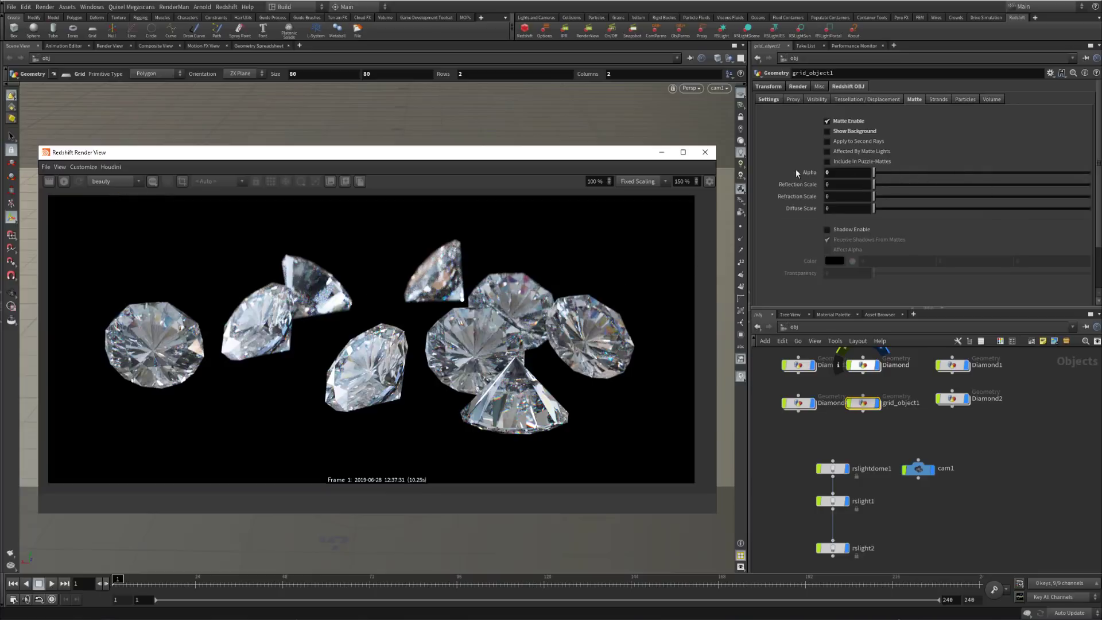
click(152, 180)
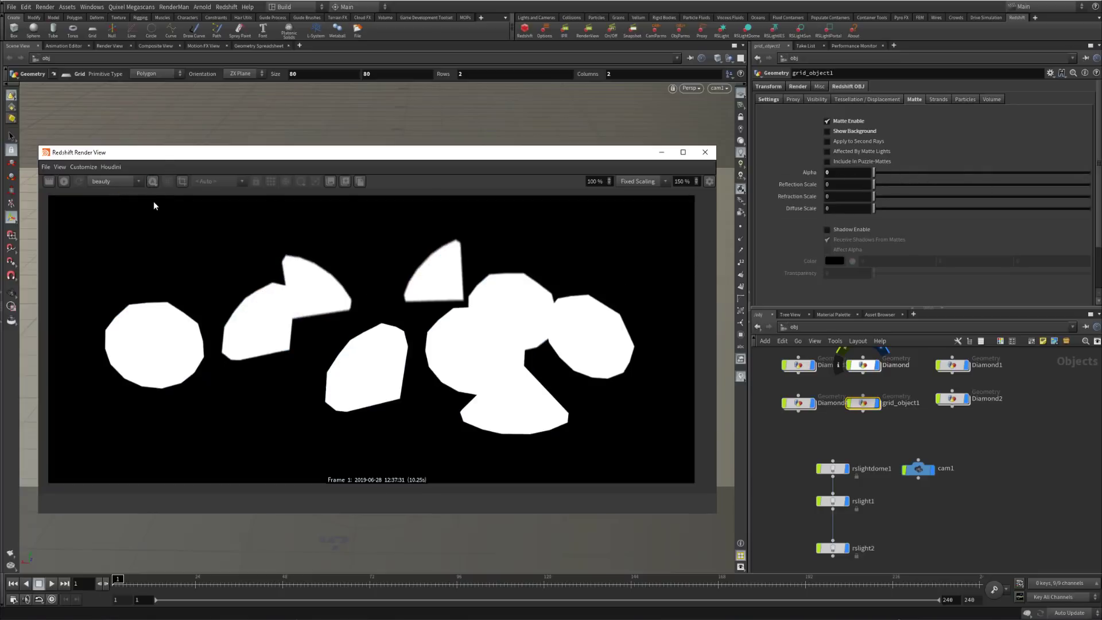
- Return the render view to RGB, set grid_object1's matte Reflection Scale to 1, and render the scene again
click(152, 180)
click(163, 194)
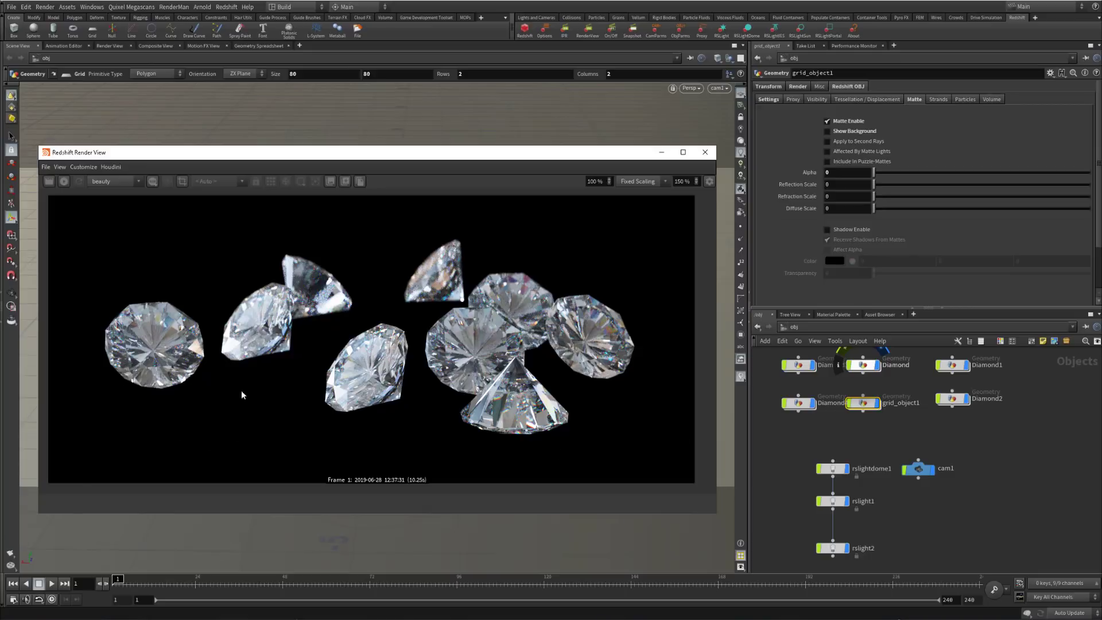
drag(897, 184, 1089, 183)
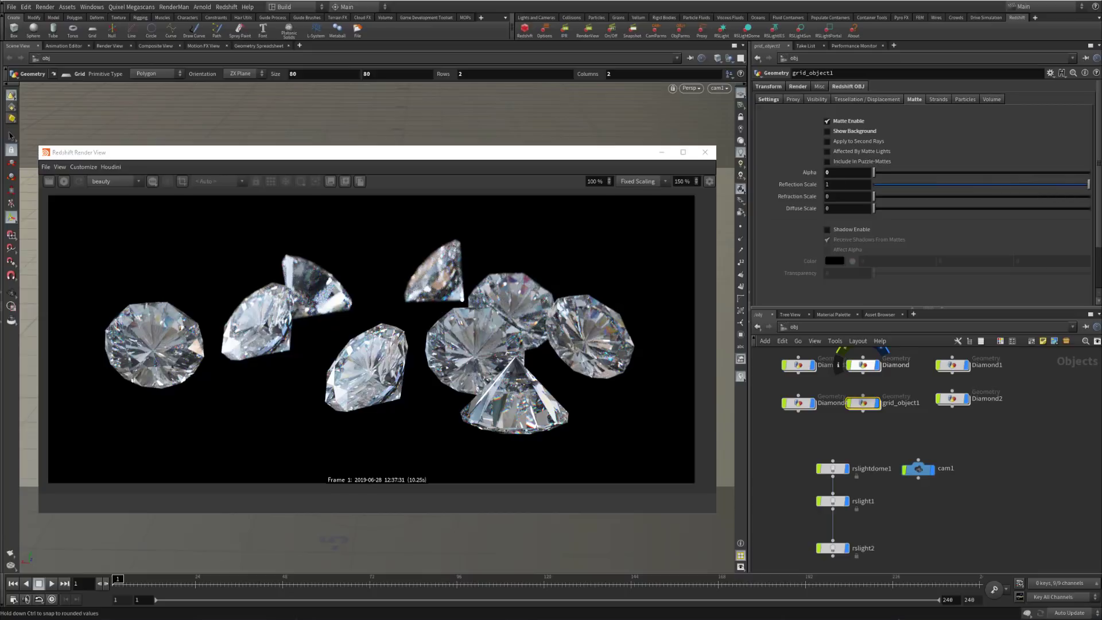
click(50, 182)
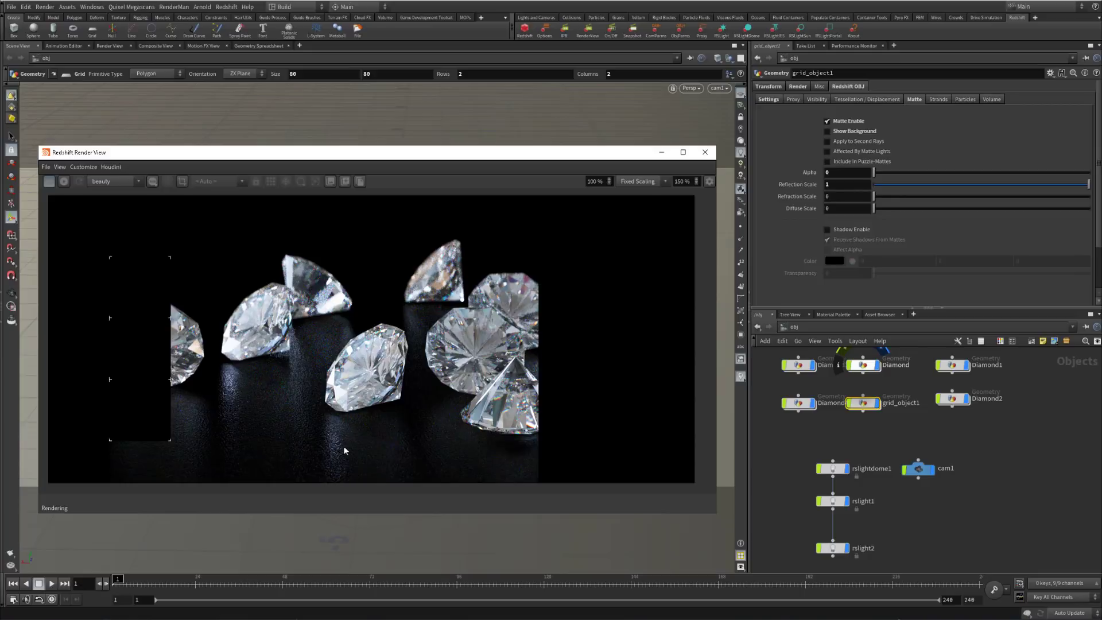
- Check the new render's Alpha channel, return to RGB, and inspect the floor reflections around the diamonds up close
click(151, 182)
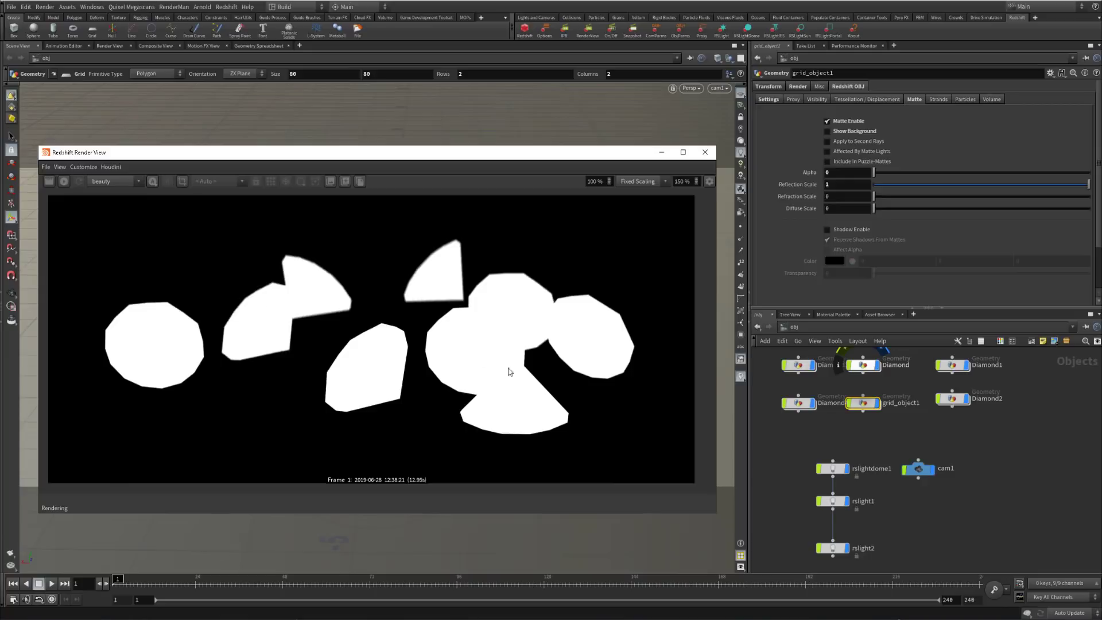
click(151, 181)
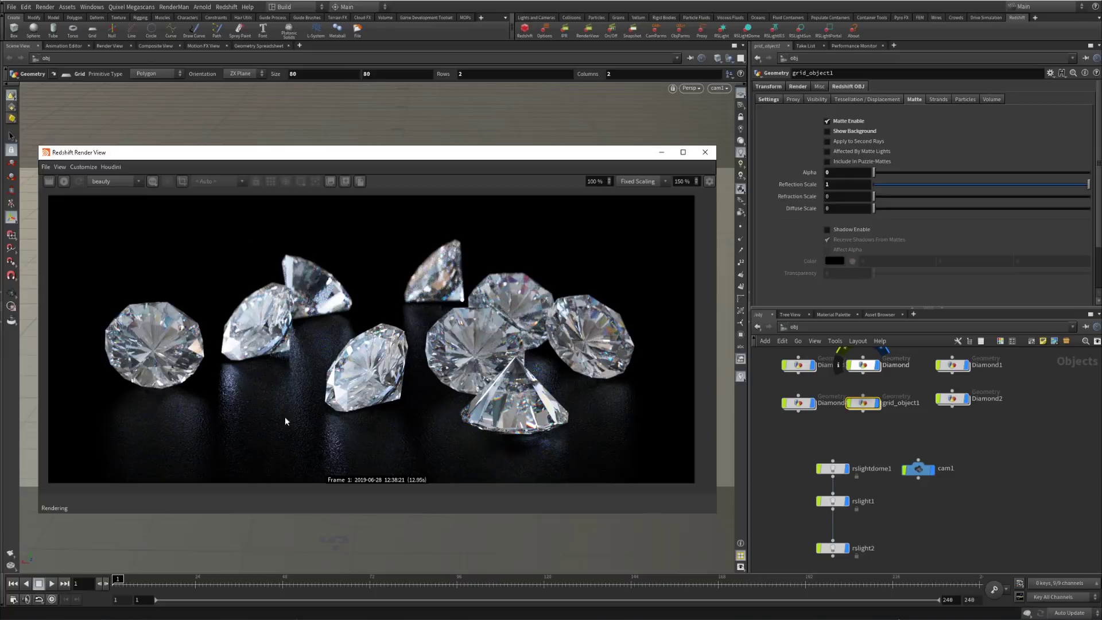
scroll(278, 439, up, 4)
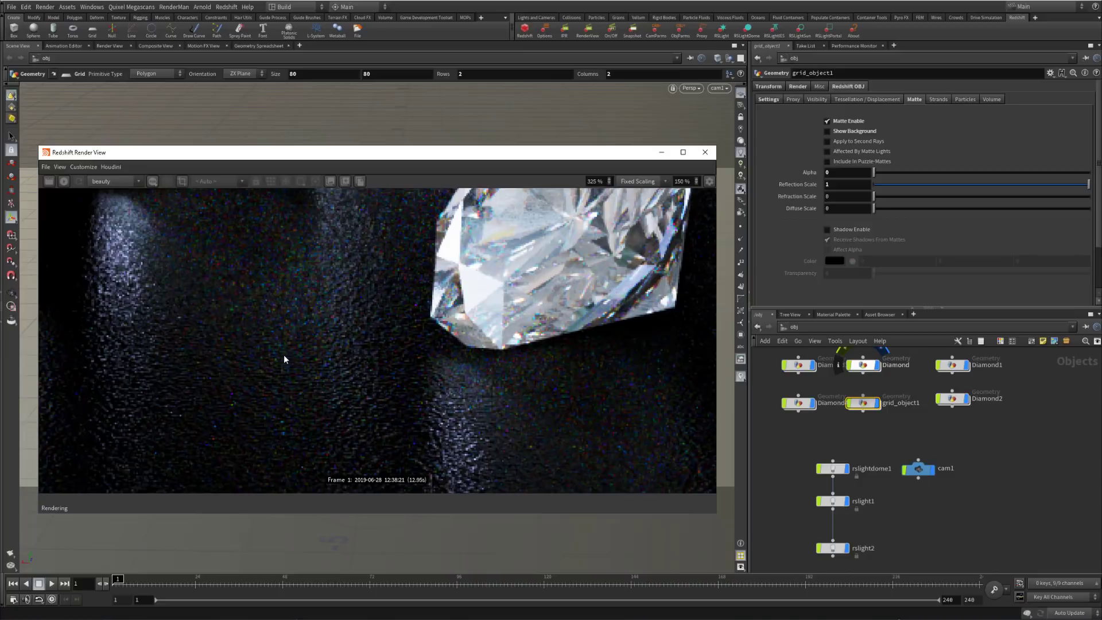
scroll(282, 354, down, 4)
drag(282, 354, 352, 358)
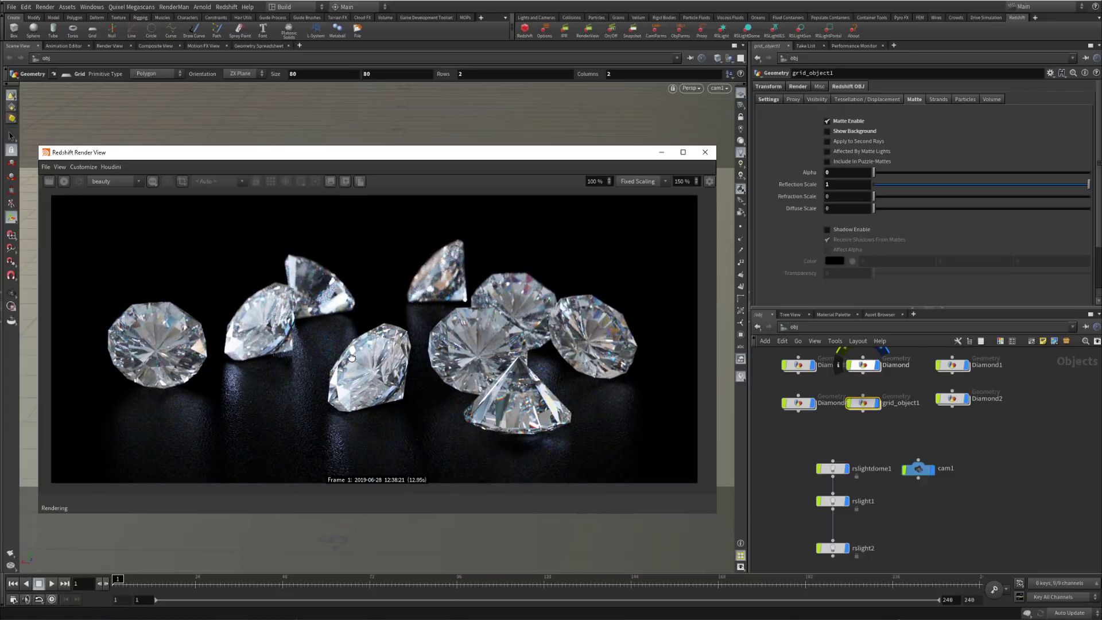
- Reset the grid's matte Reflection Scale to 0, and try a Refraction Scale of 1 before returning it to 0
drag(899, 188, 864, 191)
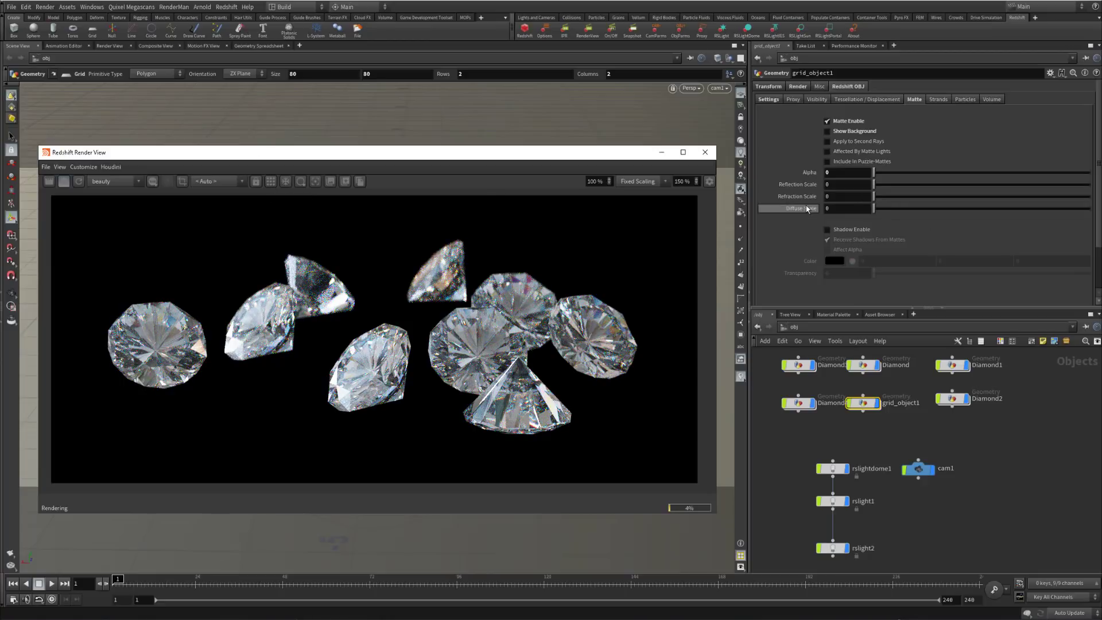
drag(879, 198, 1089, 197)
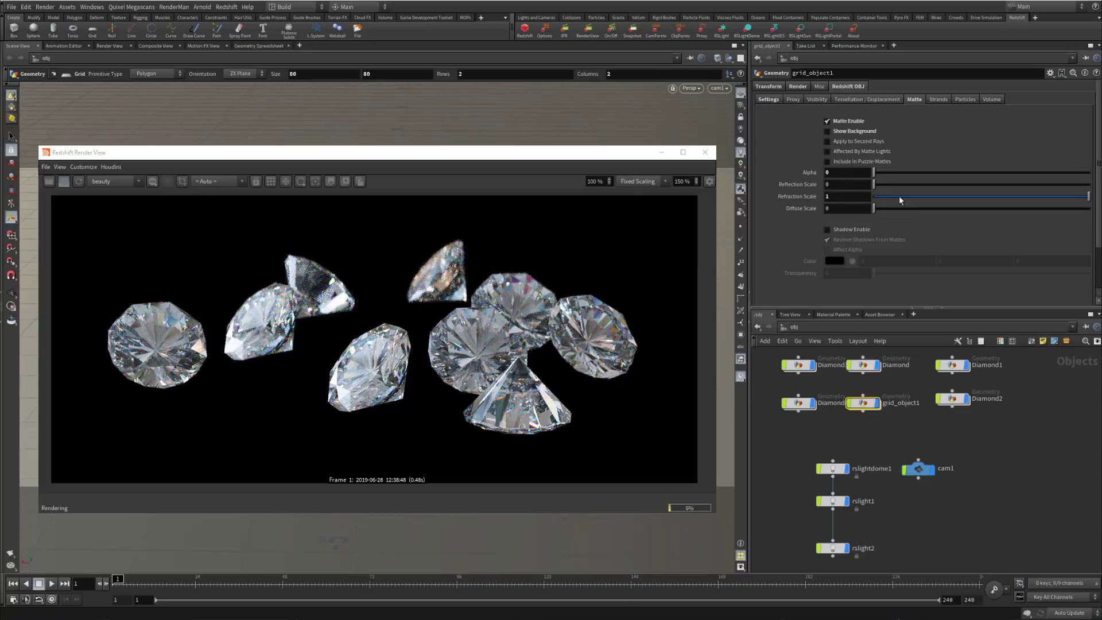
drag(899, 195, 880, 194)
drag(993, 195, 822, 208)
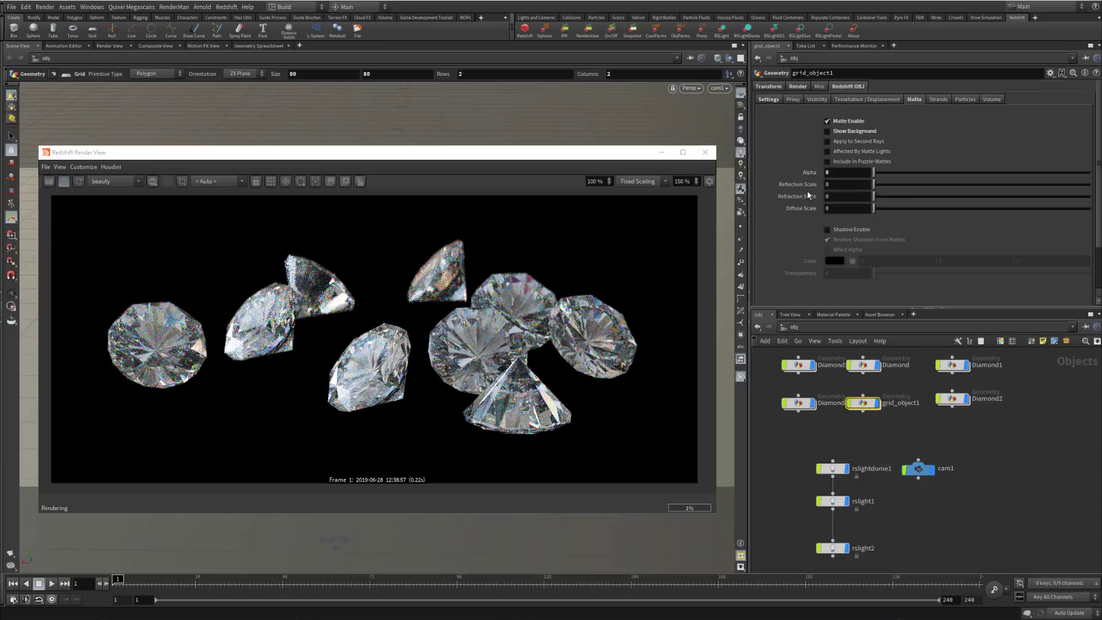
- Try a matte Reflection Scale of 1 and a raised Diffuse Scale on the grid, returning each to 0
drag(911, 184, 1090, 184)
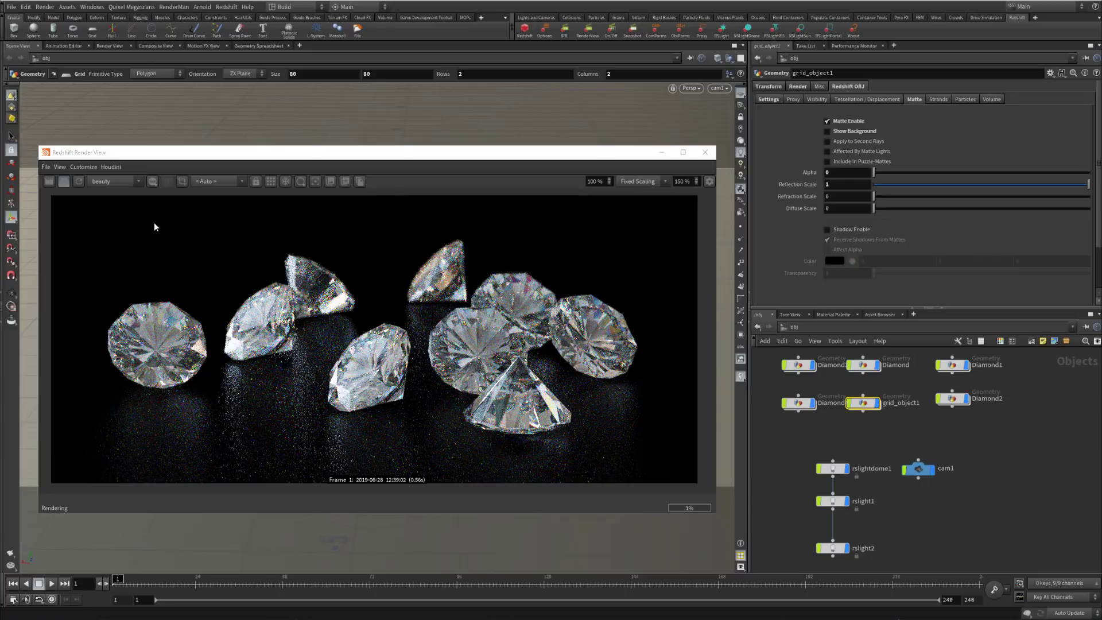
drag(887, 184, 790, 192)
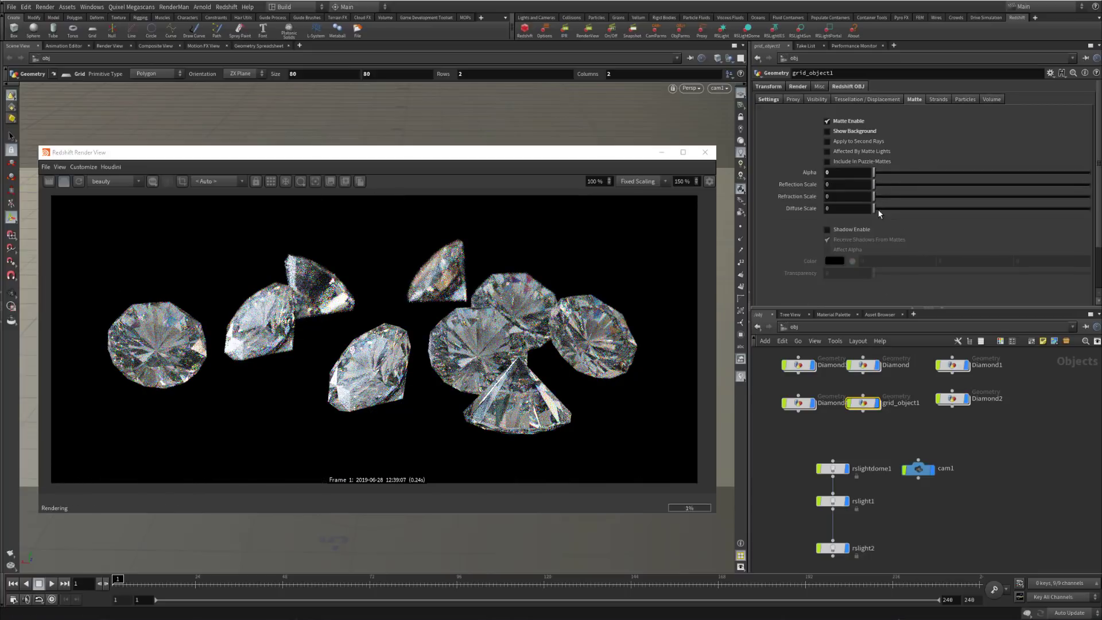
drag(1022, 211, 873, 211)
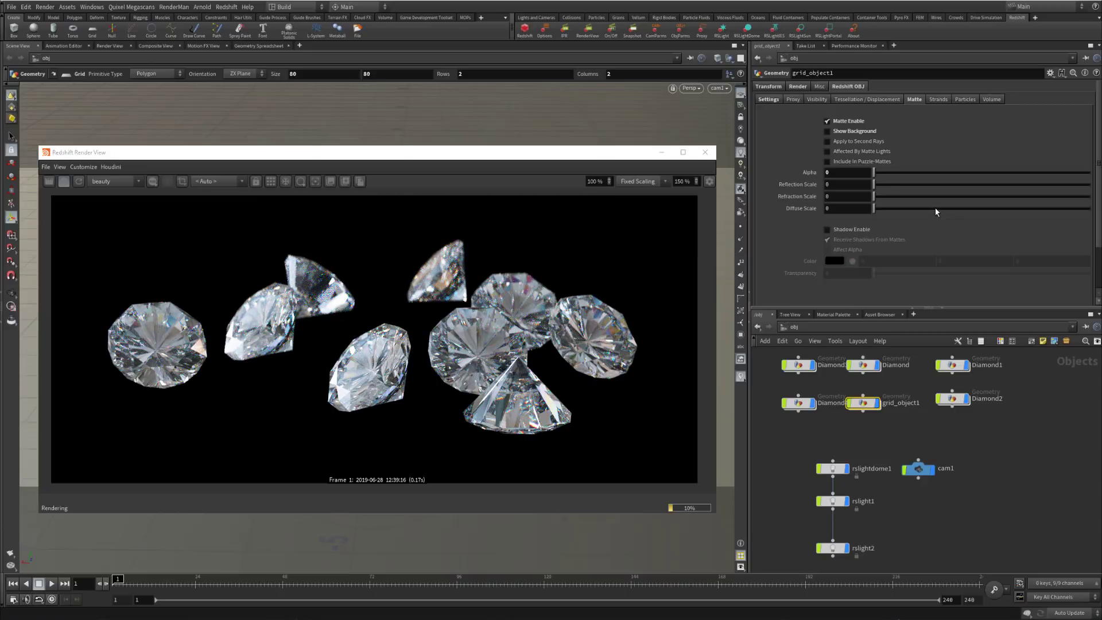
- Turn on Shadow Enable and Affect Alpha in the grid's Matte settings and show the render's Alpha channel
click(856, 233)
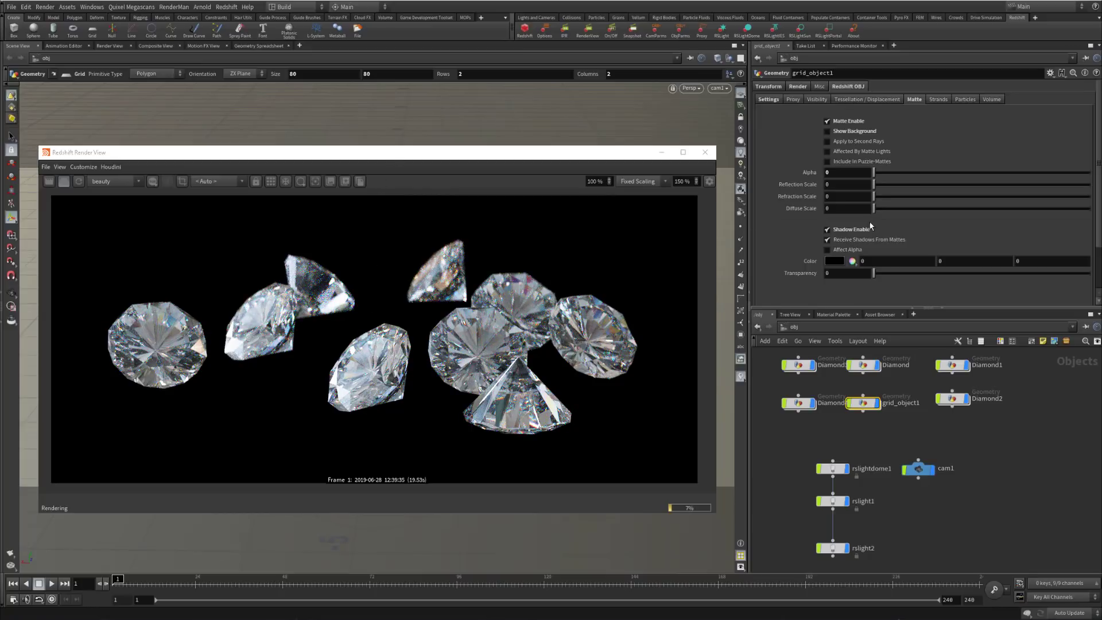
click(843, 249)
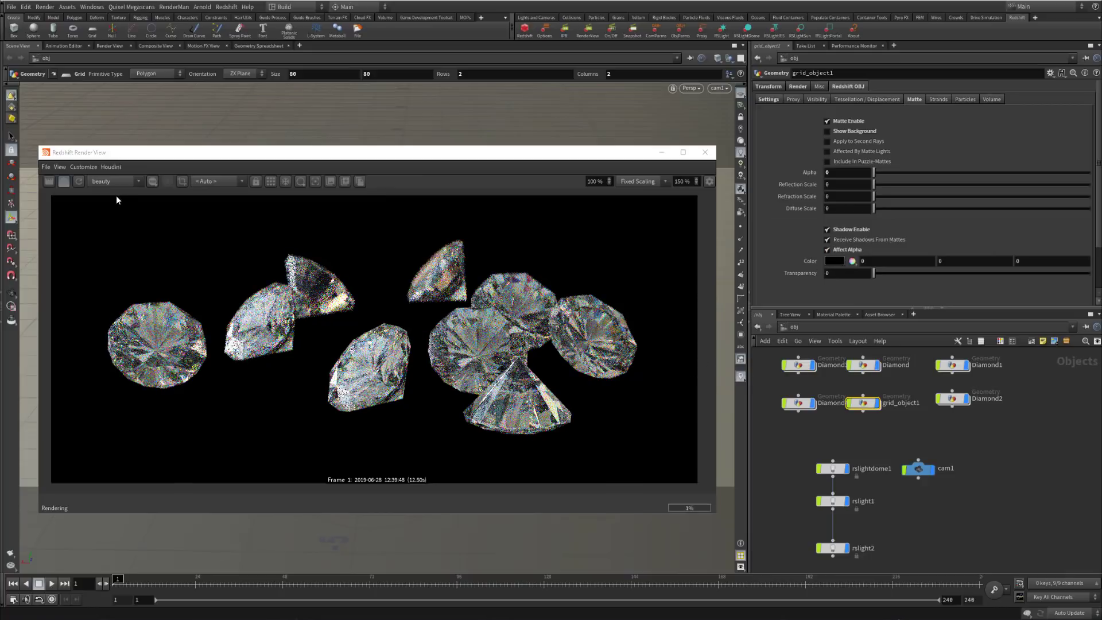
click(153, 181)
click(156, 233)
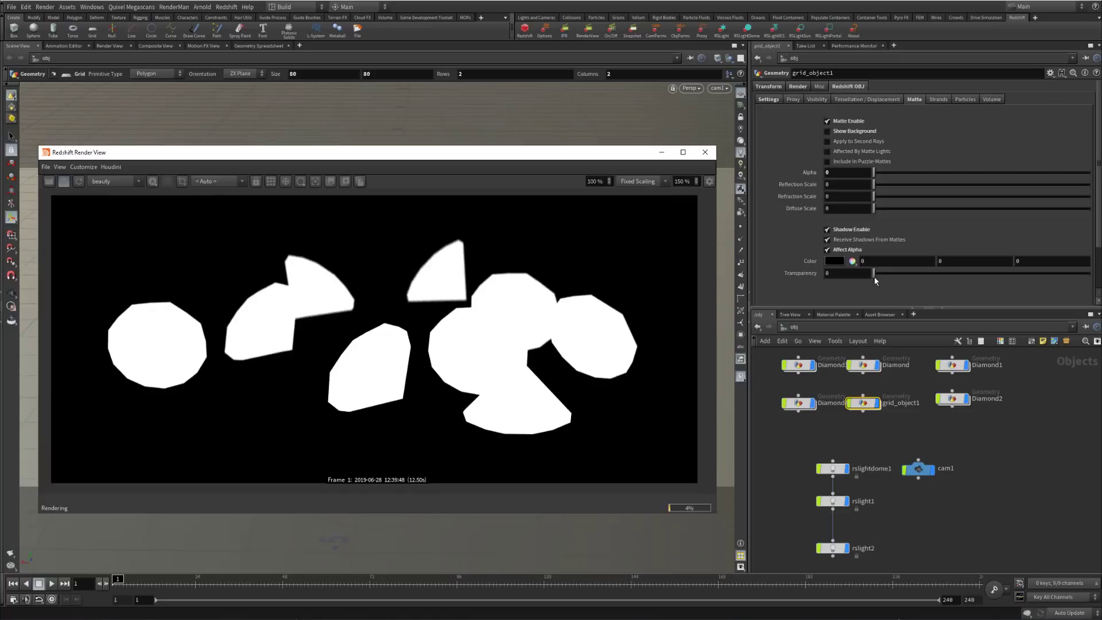
- Try a dark red matte shadow color on the grid and restore it to black
click(852, 261)
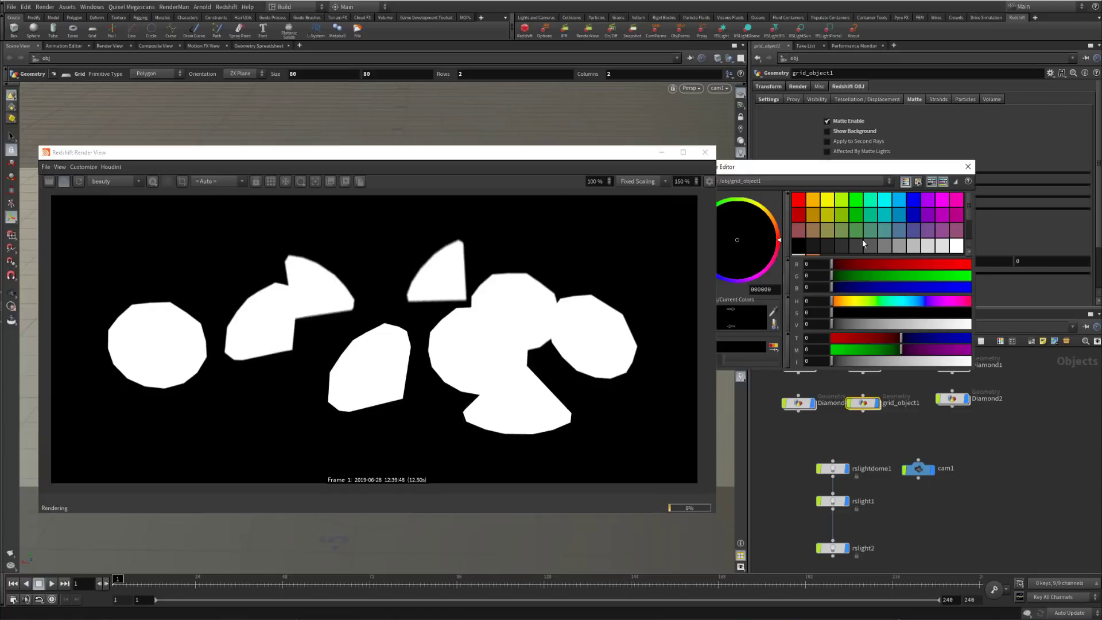
click(798, 214)
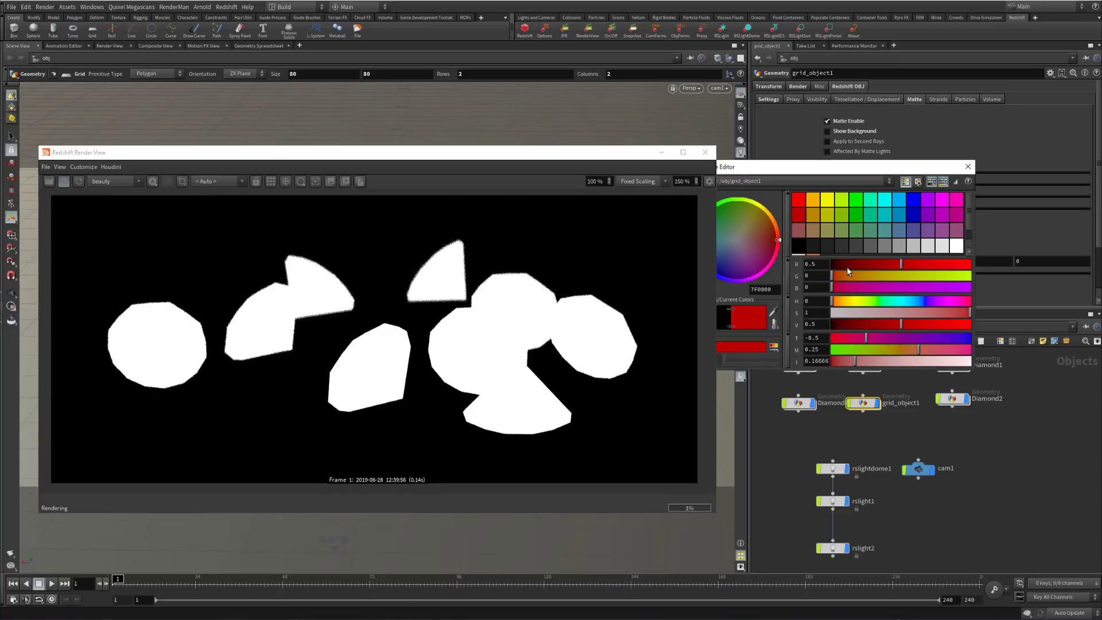
click(794, 245)
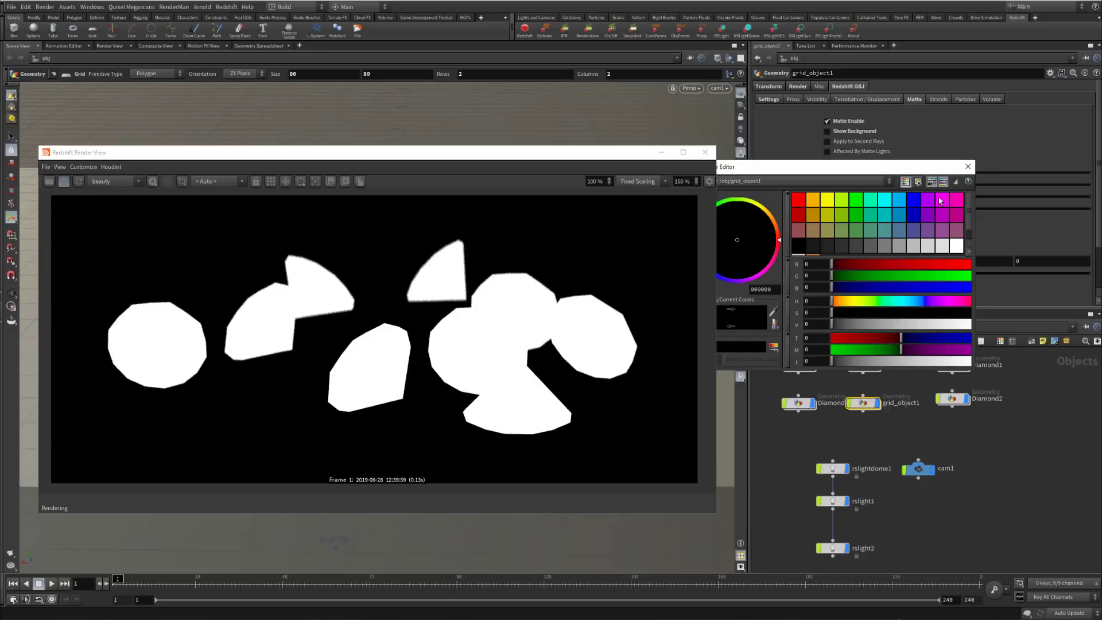
click(968, 167)
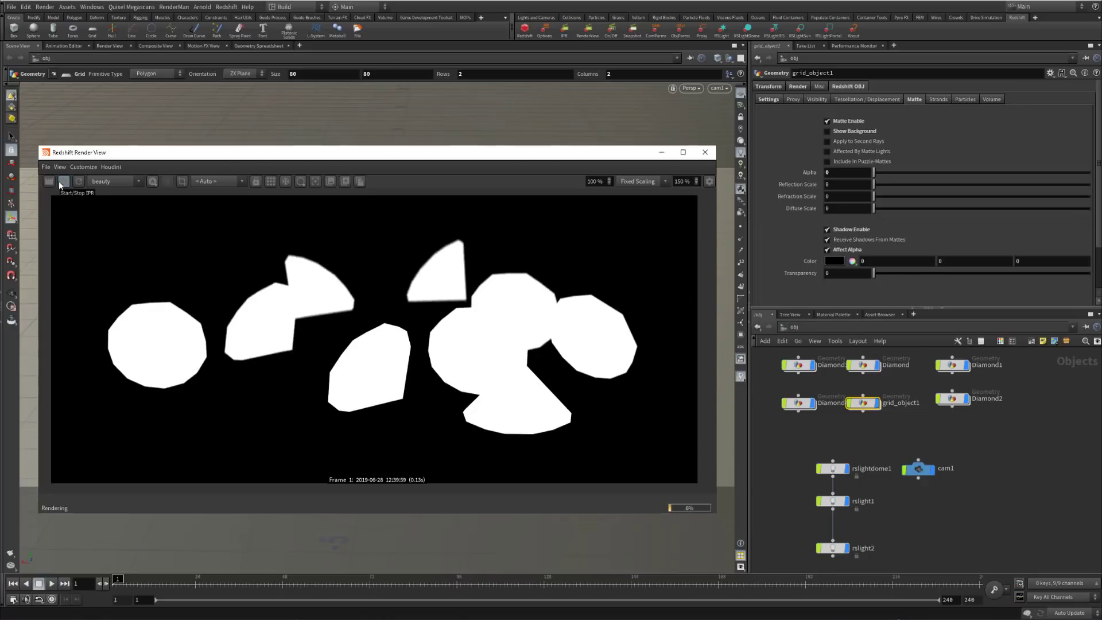
- Stop the interactive render, show the RGB channels, and move the render view out of the way
click(63, 181)
click(153, 182)
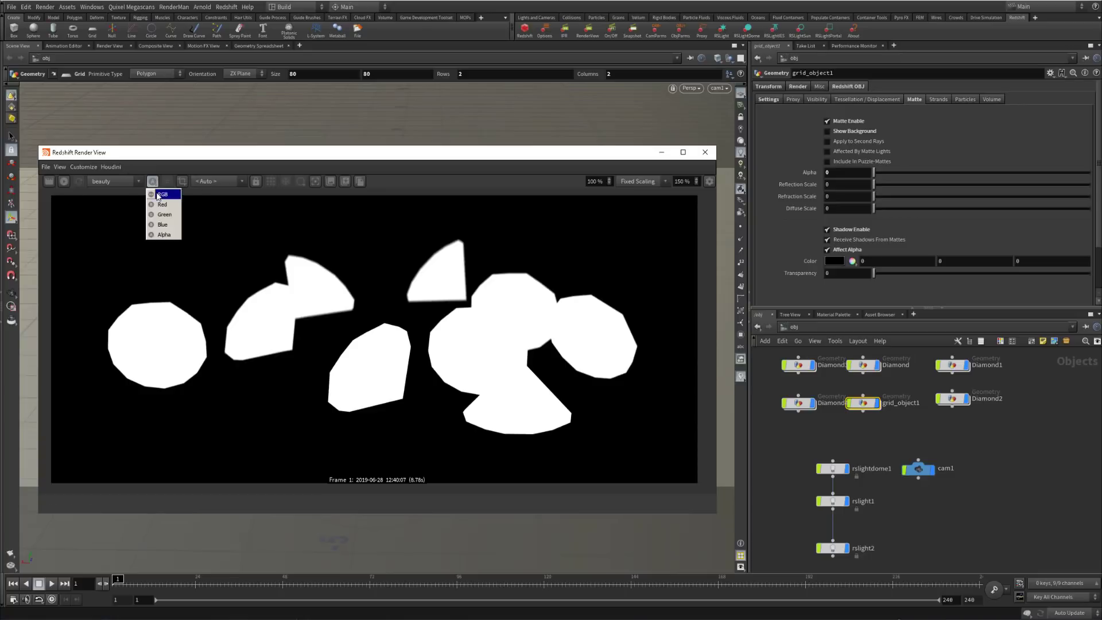
click(164, 191)
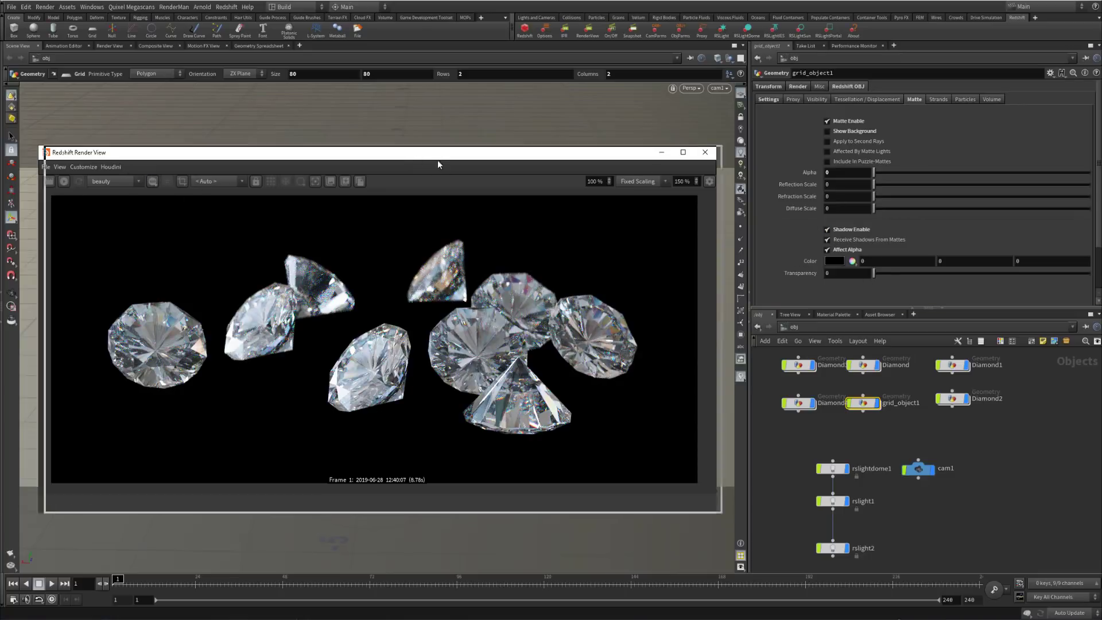
drag(437, 159, 568, 619)
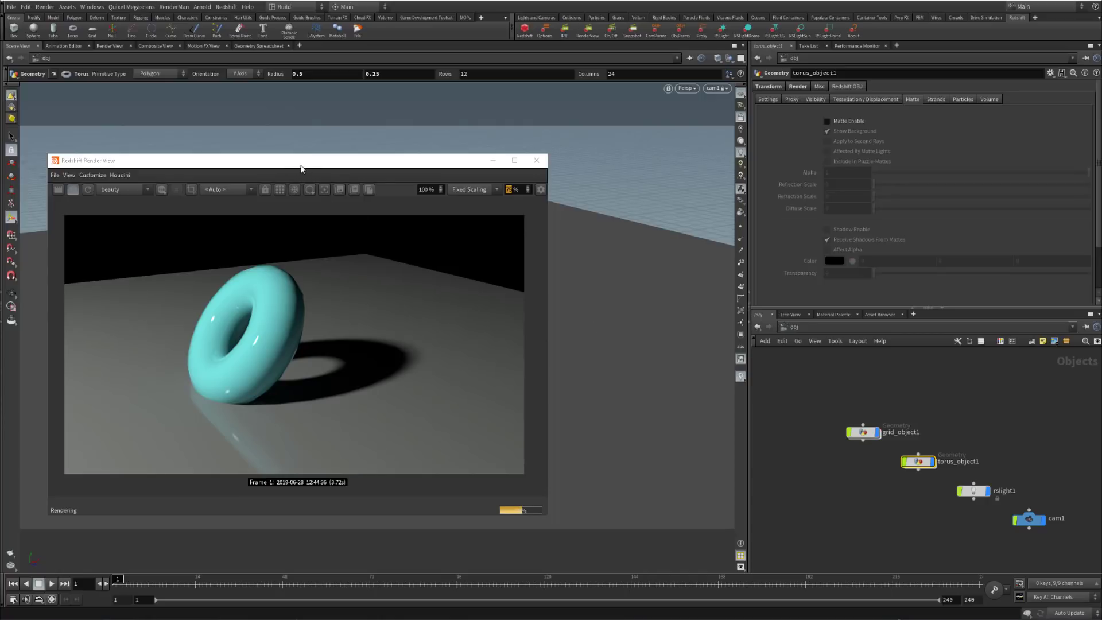
- Turn on Matte Enable for torus_object1 and show the render's Alpha channel
drag(328, 163, 817, 169)
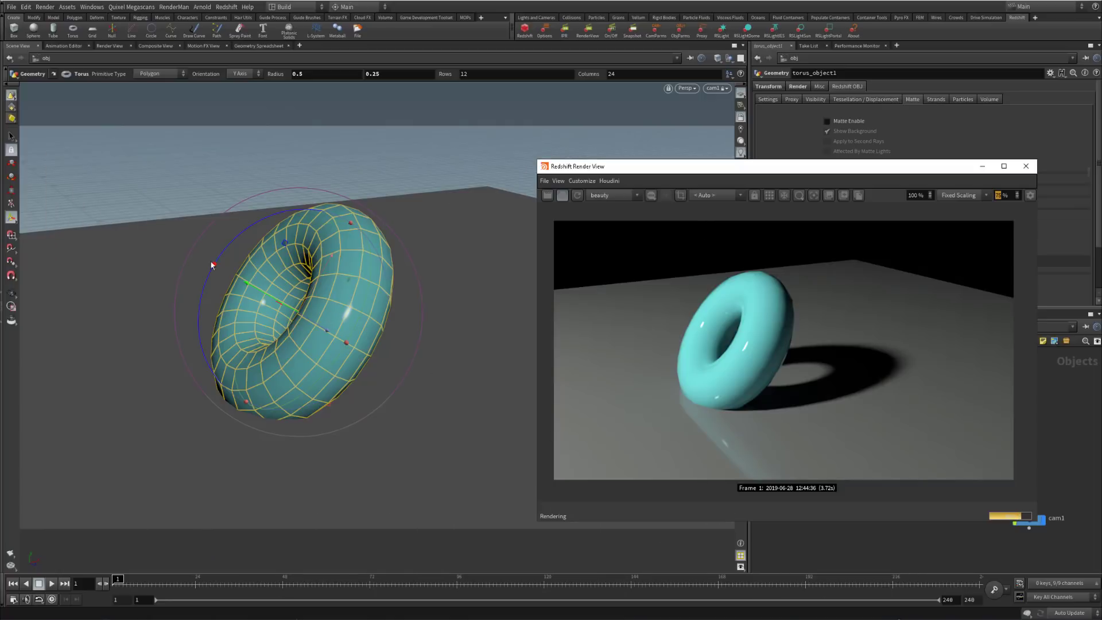
drag(745, 167, 267, 134)
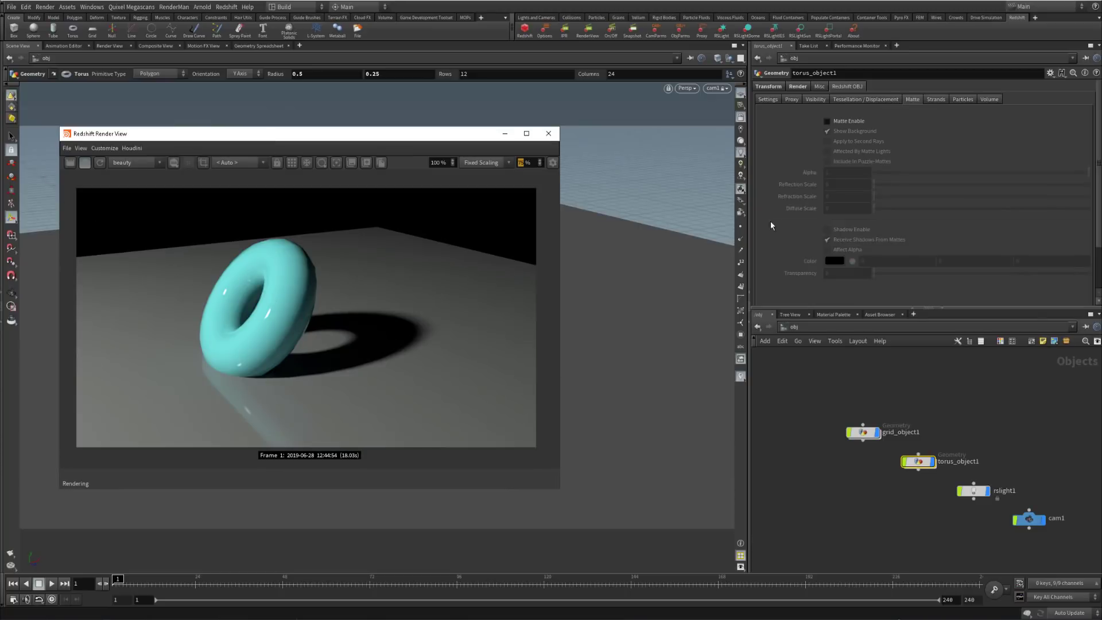
click(848, 121)
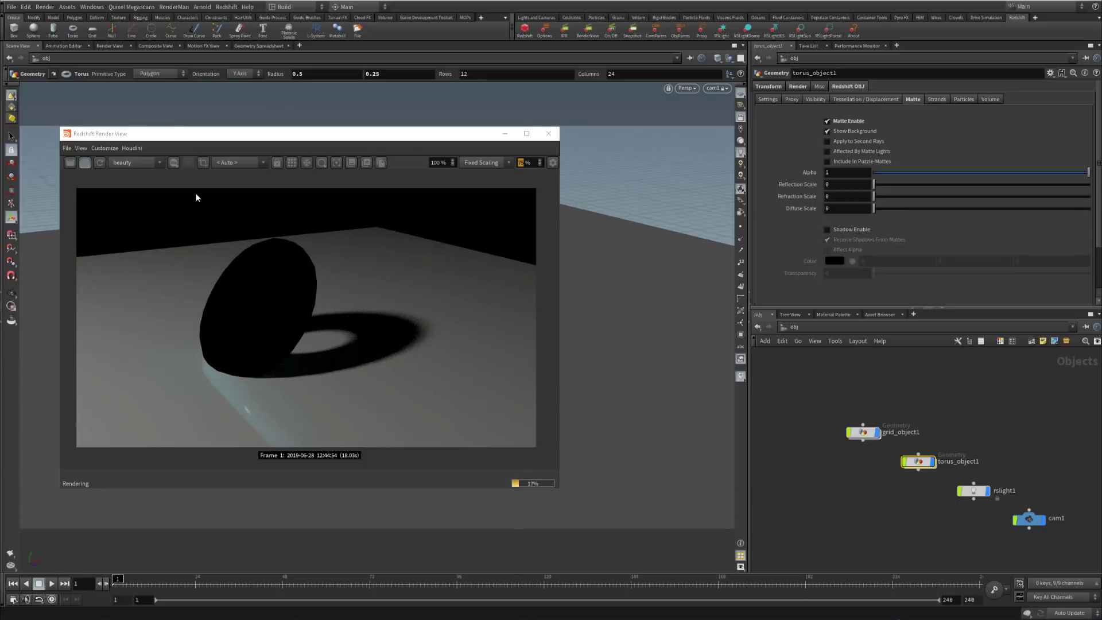
click(173, 162)
click(180, 211)
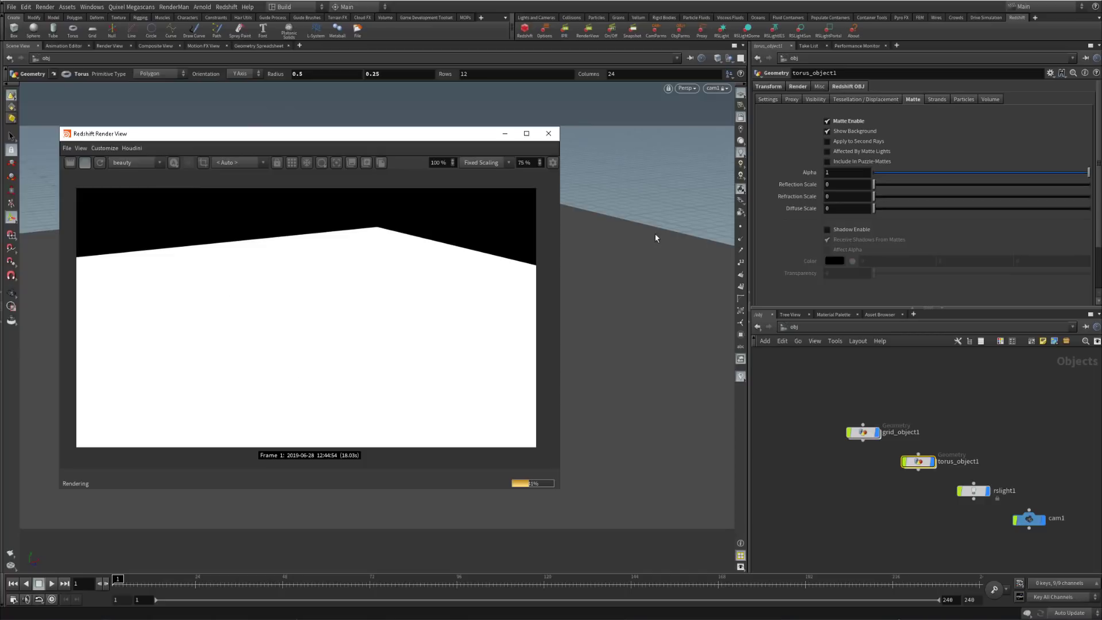
- Set the torus's matte Alpha to 0 and Diffuse Scale to 1, checking both the RGB and Alpha channels
drag(900, 173, 874, 173)
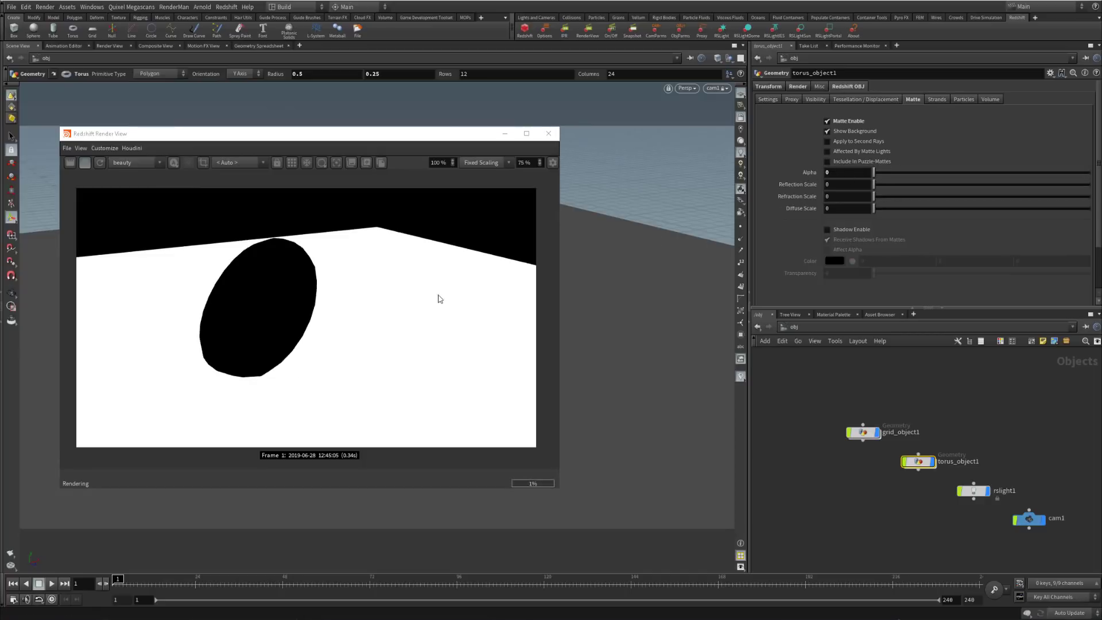
click(173, 163)
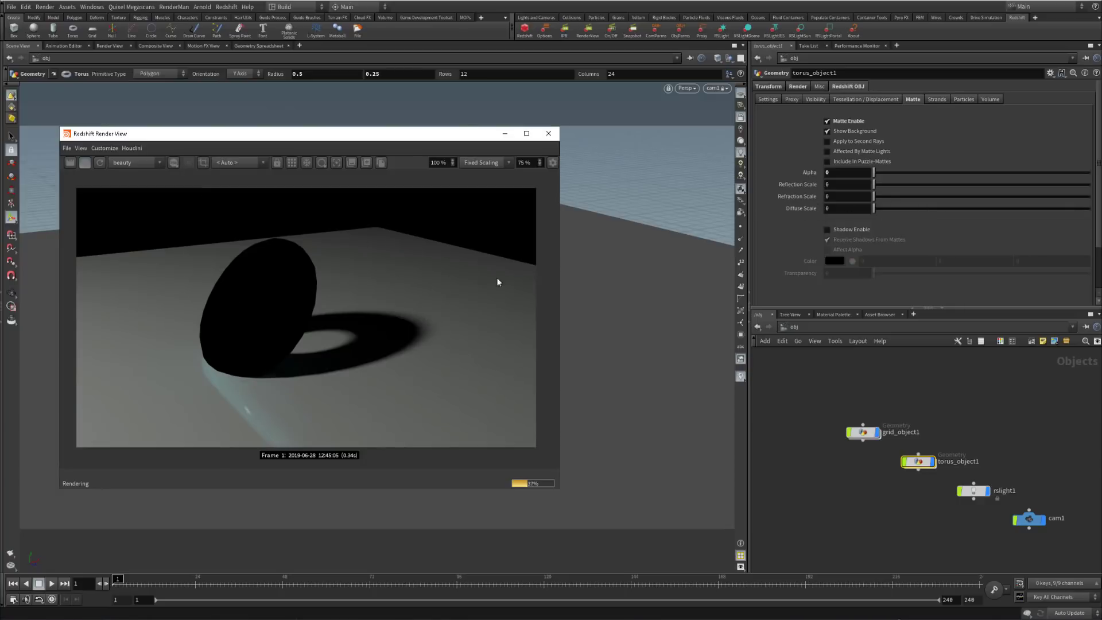
drag(877, 212, 1091, 210)
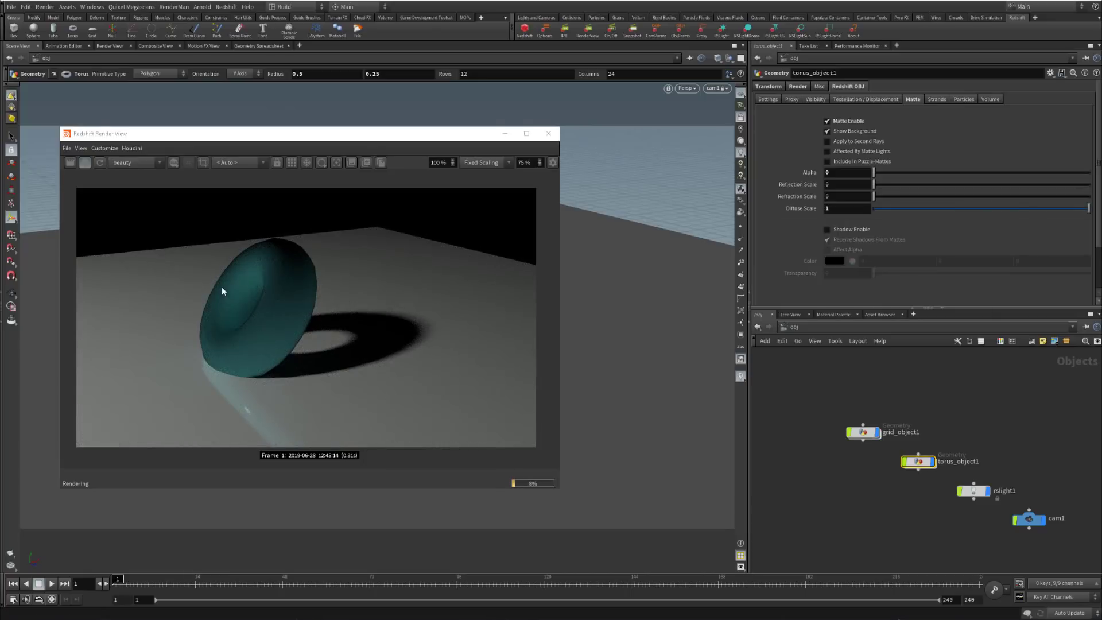
click(174, 162)
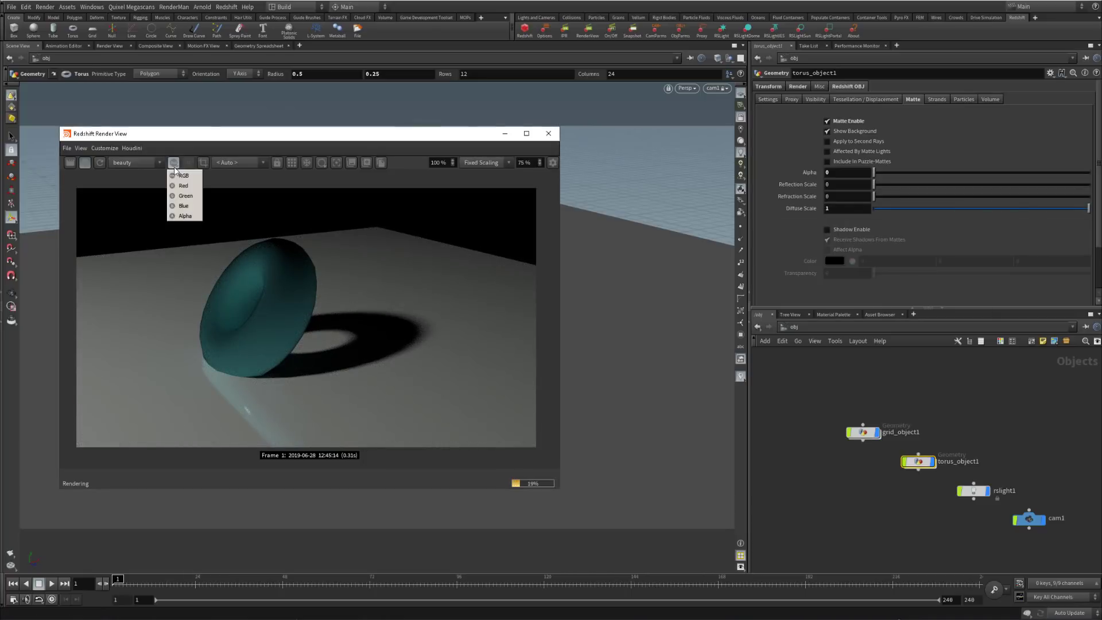
click(183, 217)
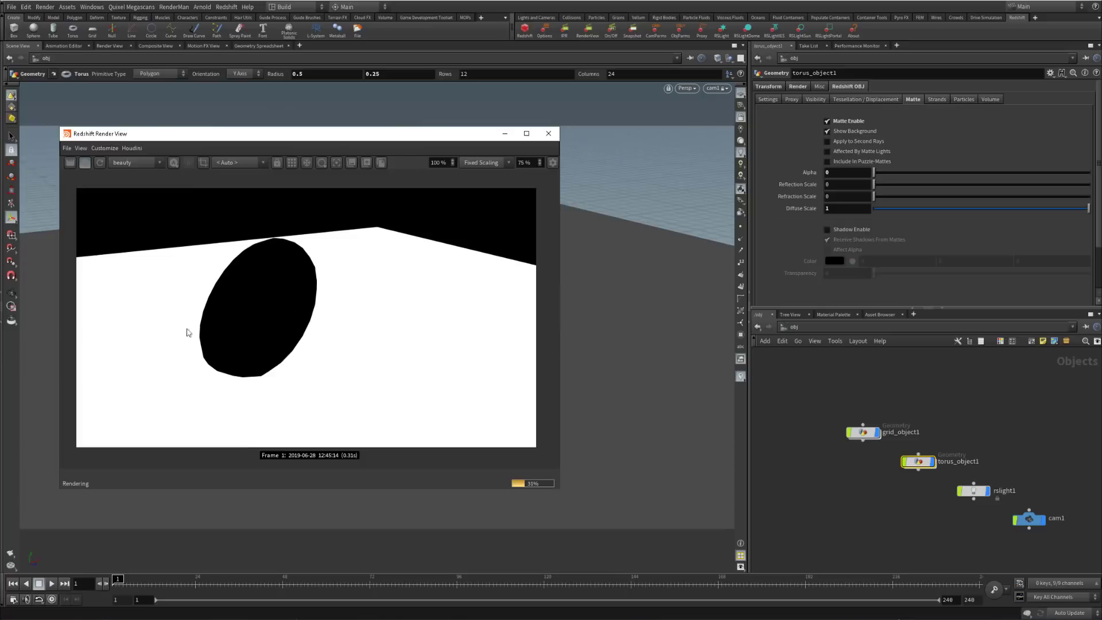
- Try a matte Alpha of 0.797 on the torus, undo it, and return the render view to RGB
drag(924, 177, 1045, 176)
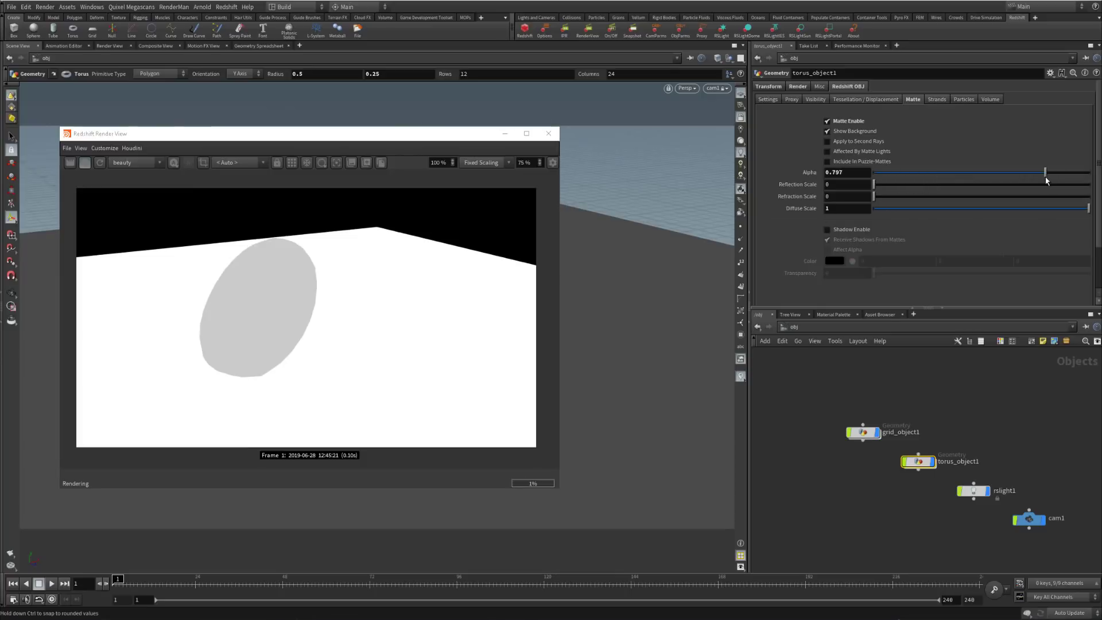
key(ctrl+z)
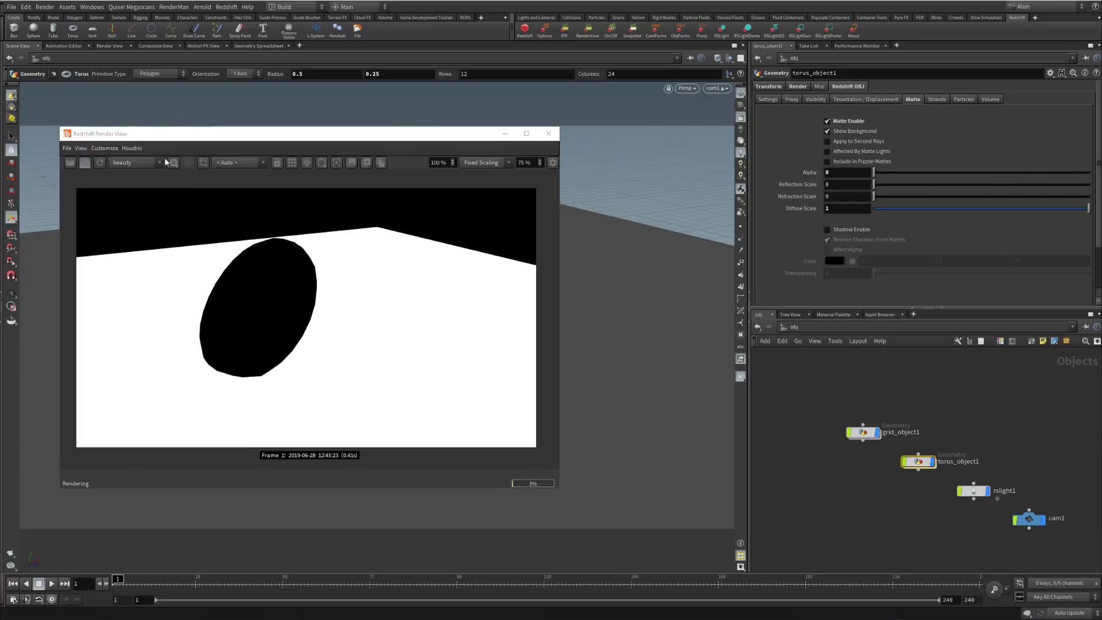
click(174, 163)
click(176, 173)
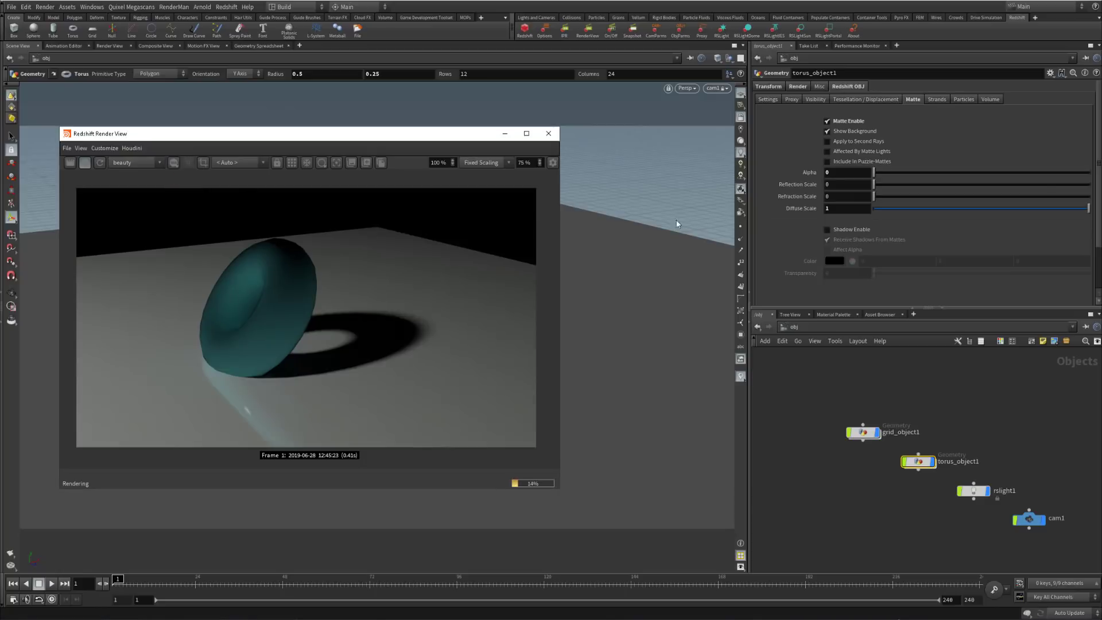
- Set torus_object1's matte Diffuse Scale to 0 and duplicate the torus in the network
click(877, 210)
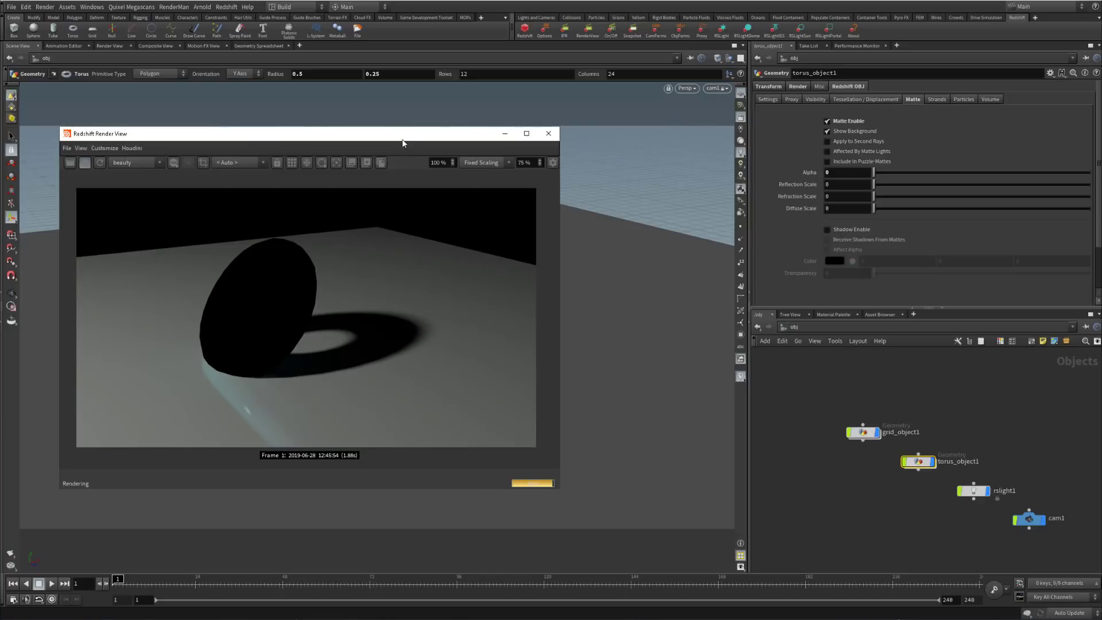
drag(403, 143, 219, 499)
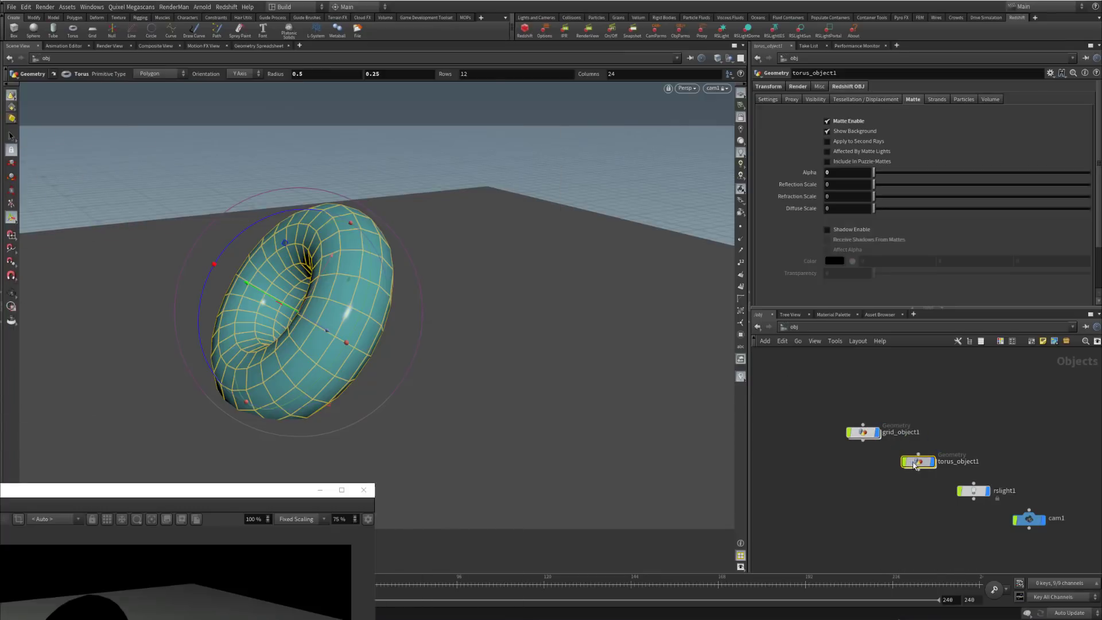
key(ctrl+v)
click(862, 485)
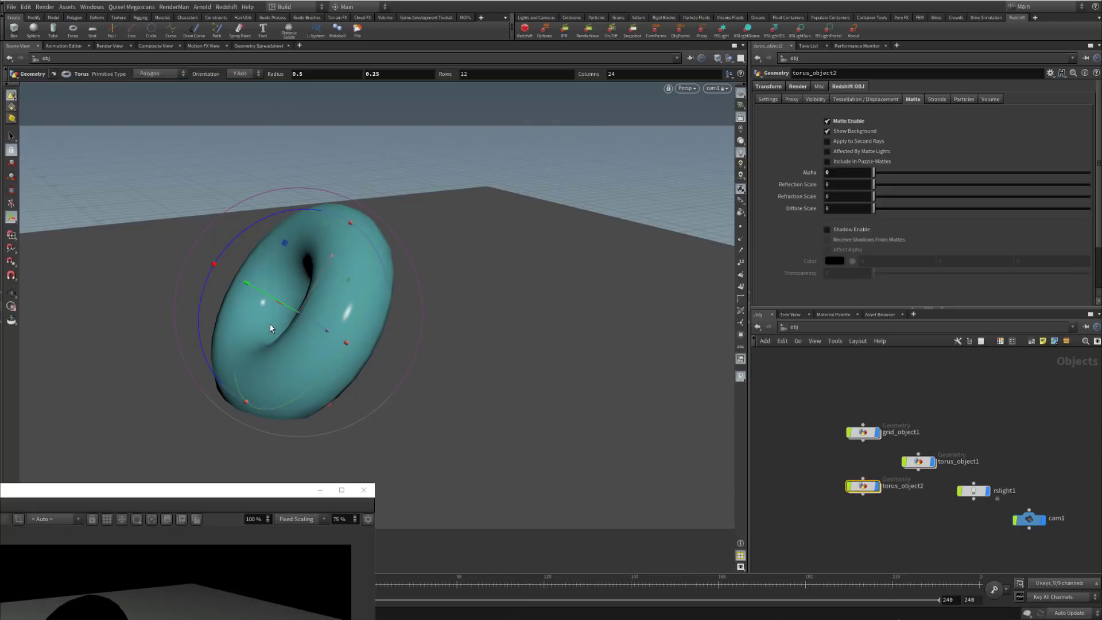
- Scale down the torus copy and place it just behind the original, within sight of the render view
key(m)
drag(340, 308, 411, 307)
key(e)
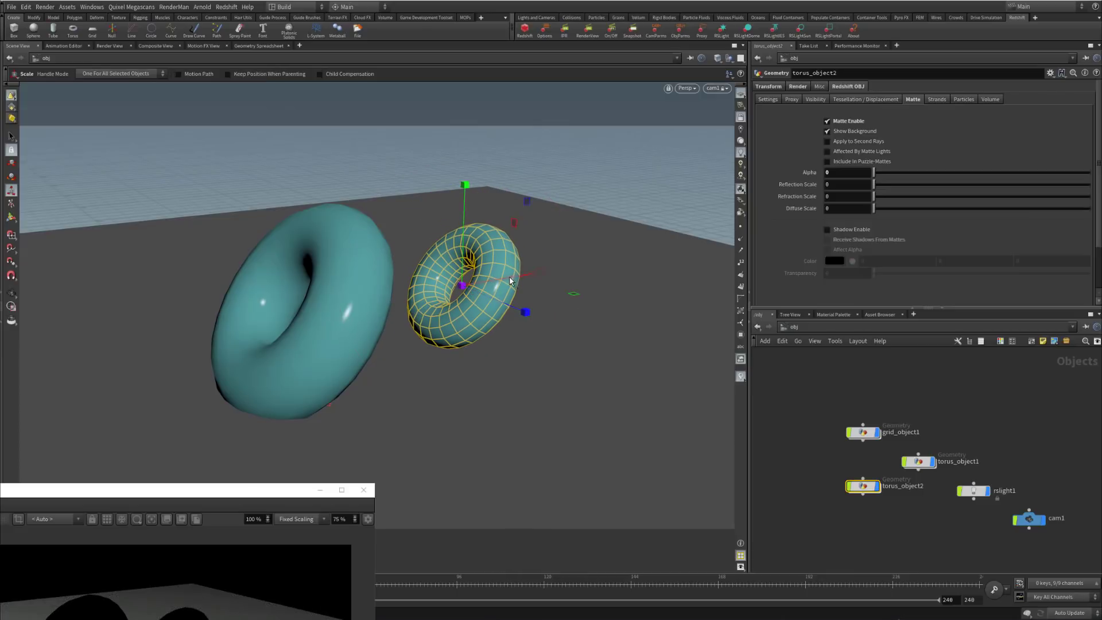
key(w)
drag(512, 281, 488, 287)
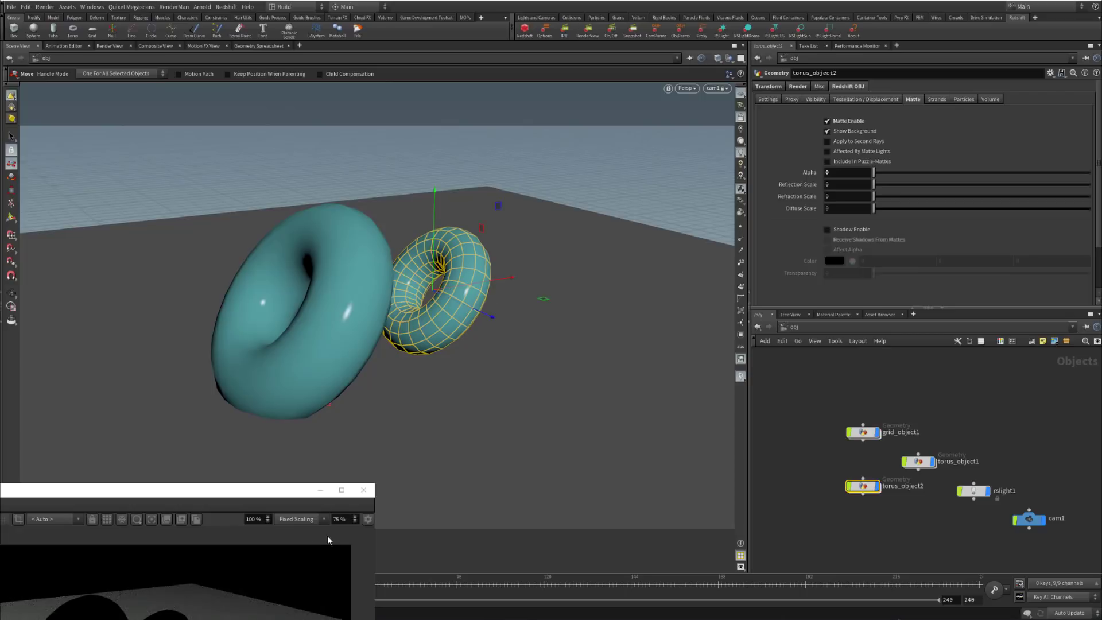
drag(468, 378, 353, 143)
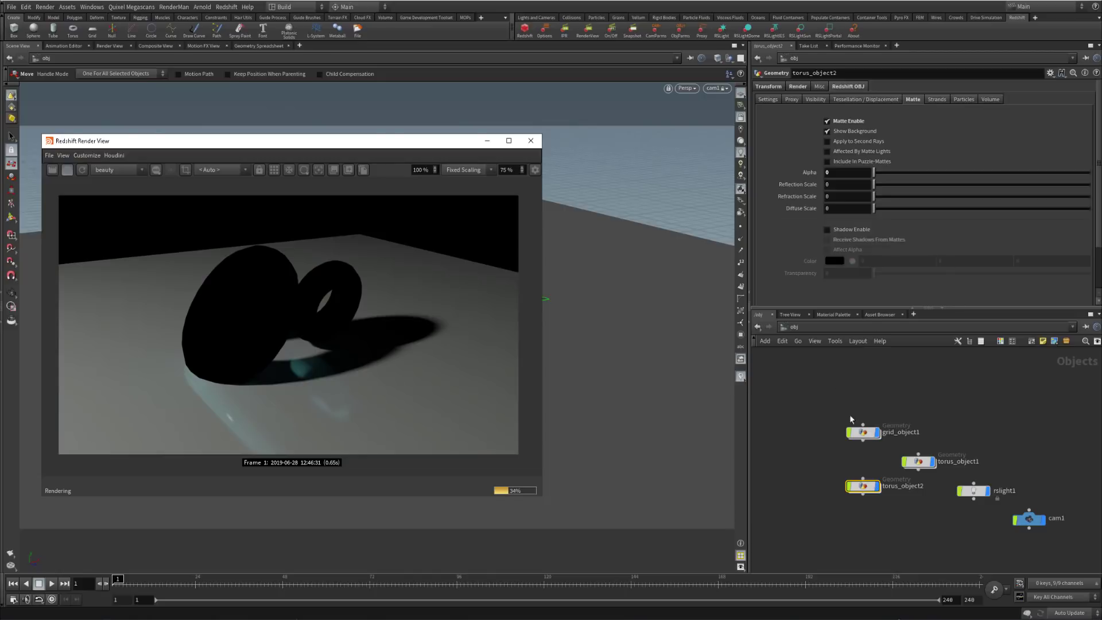
- Turn off Matte Enable for torus_object1 and turn off Show Background in torus_object2's matte settings
mouse_move(871, 415)
click(864, 435)
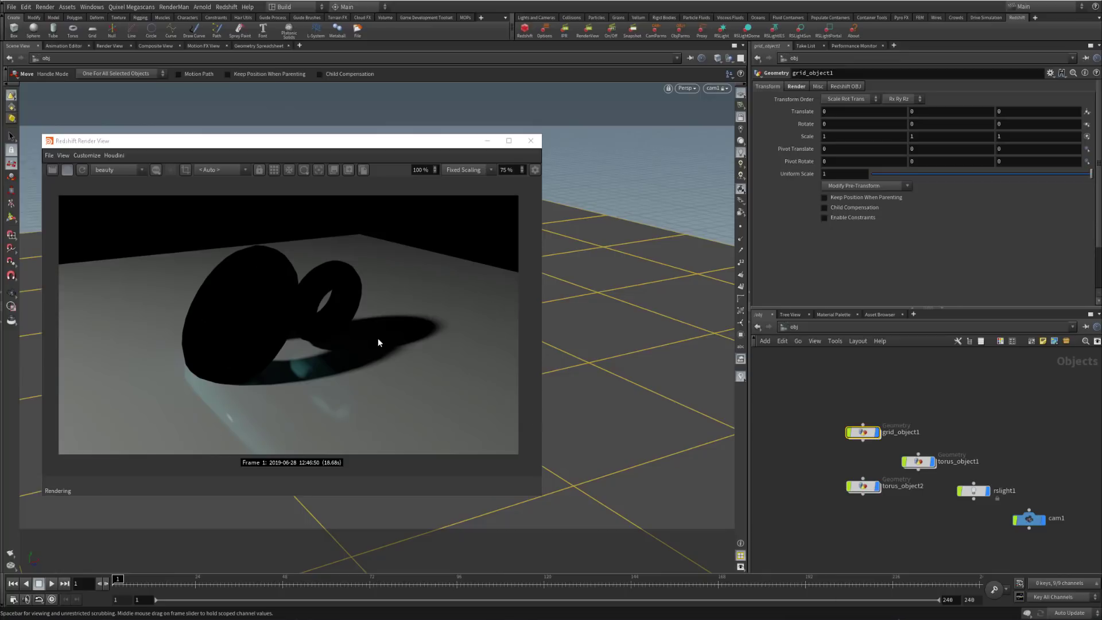
click(862, 486)
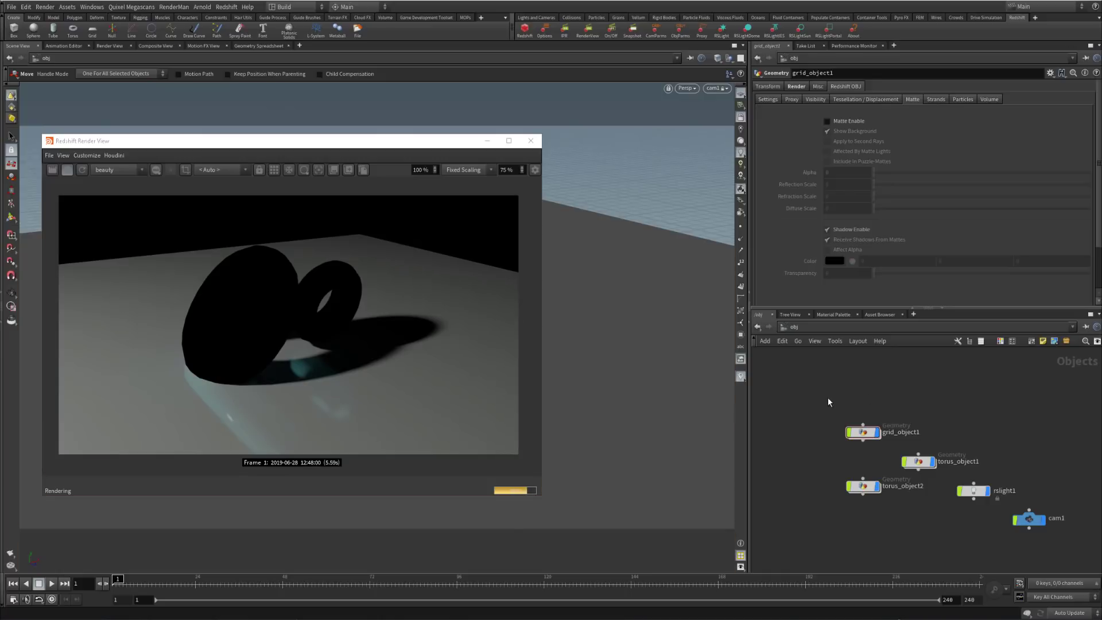
drag(828, 402, 941, 479)
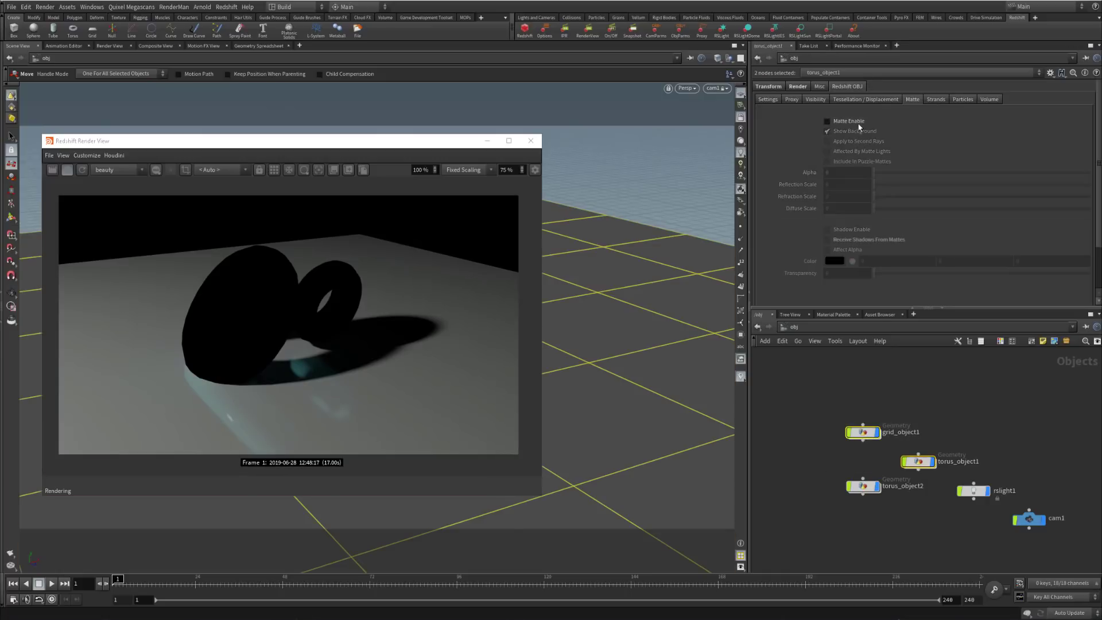
click(817, 395)
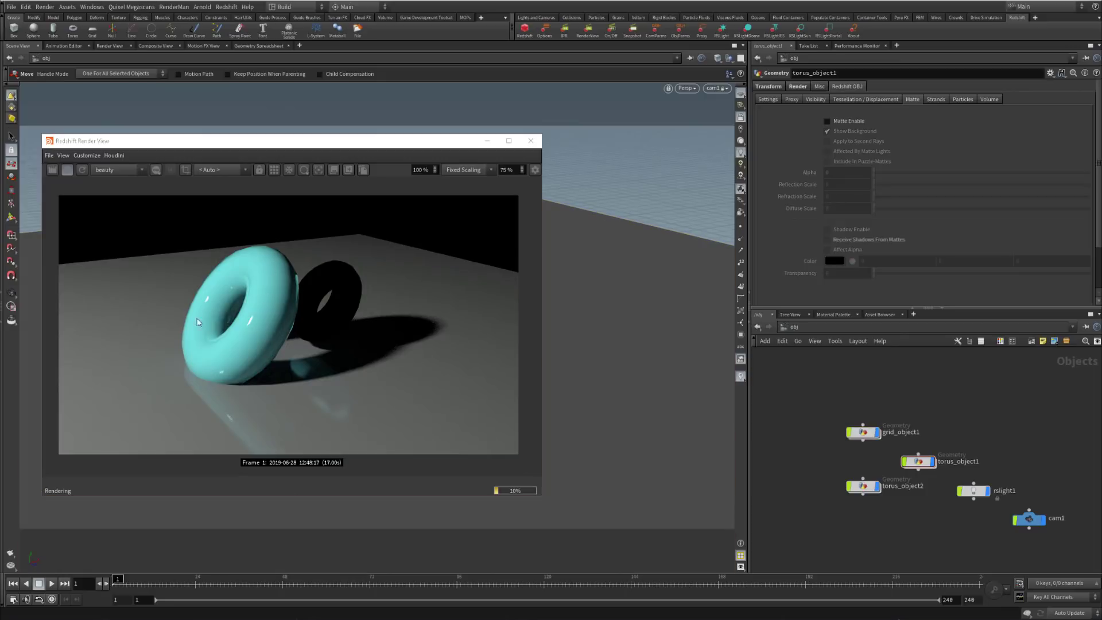
mouse_move(809, 458)
mouse_down()
mouse_move(848, 503)
mouse_move(815, 478)
mouse_up()
drag(804, 456, 893, 541)
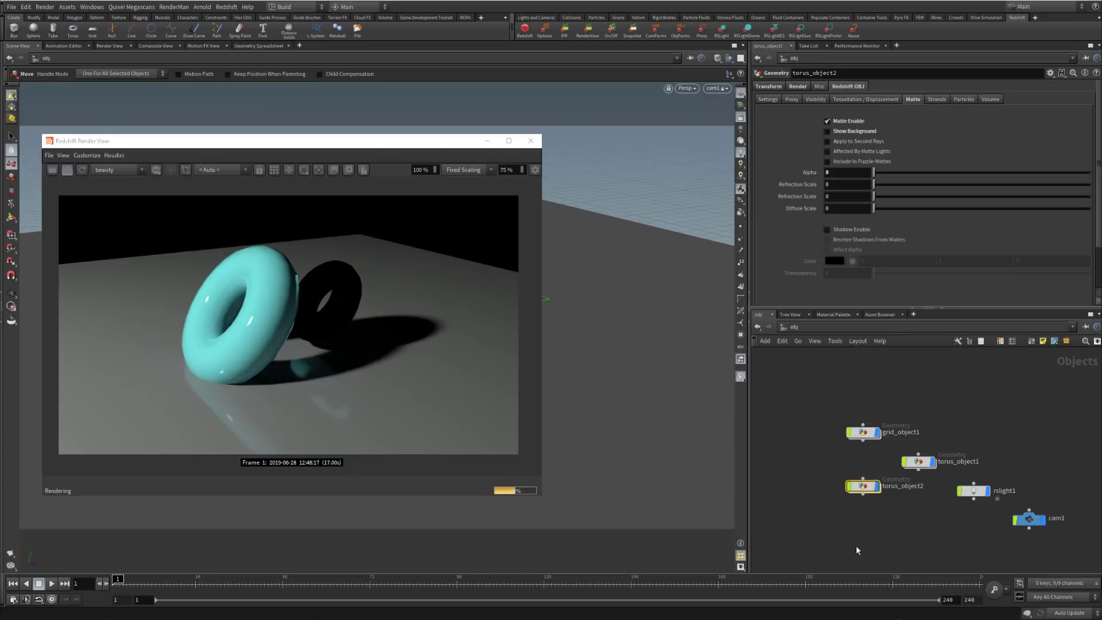
- Turn on Matte Enable for grid_object1 and compare the render with Shadow Enable off and on, leaving it on
click(863, 432)
drag(821, 396, 886, 445)
click(850, 121)
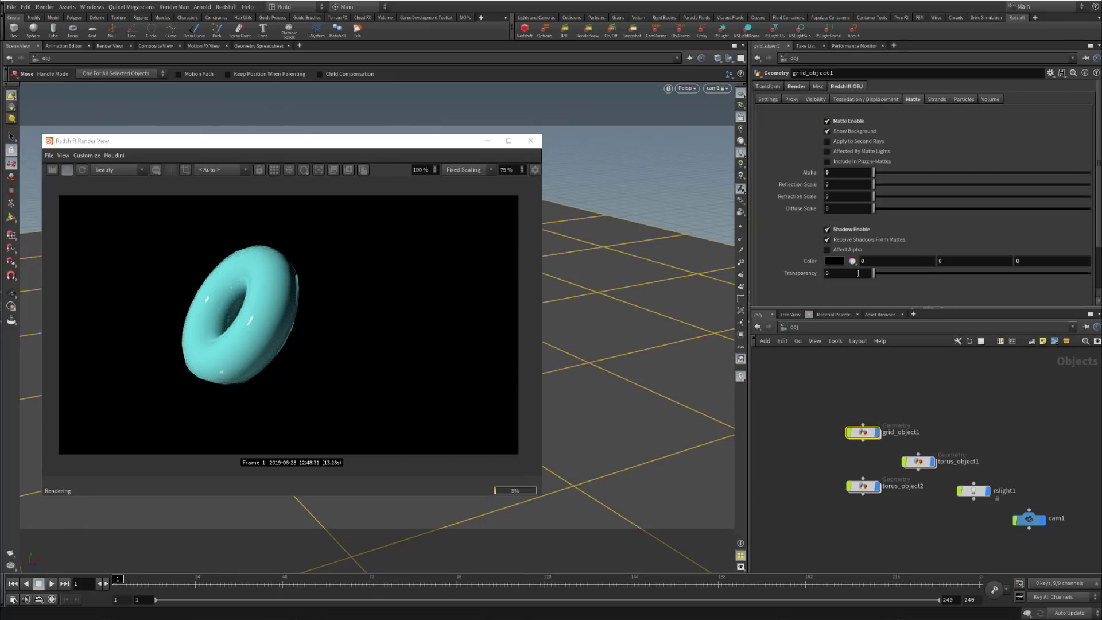
click(861, 231)
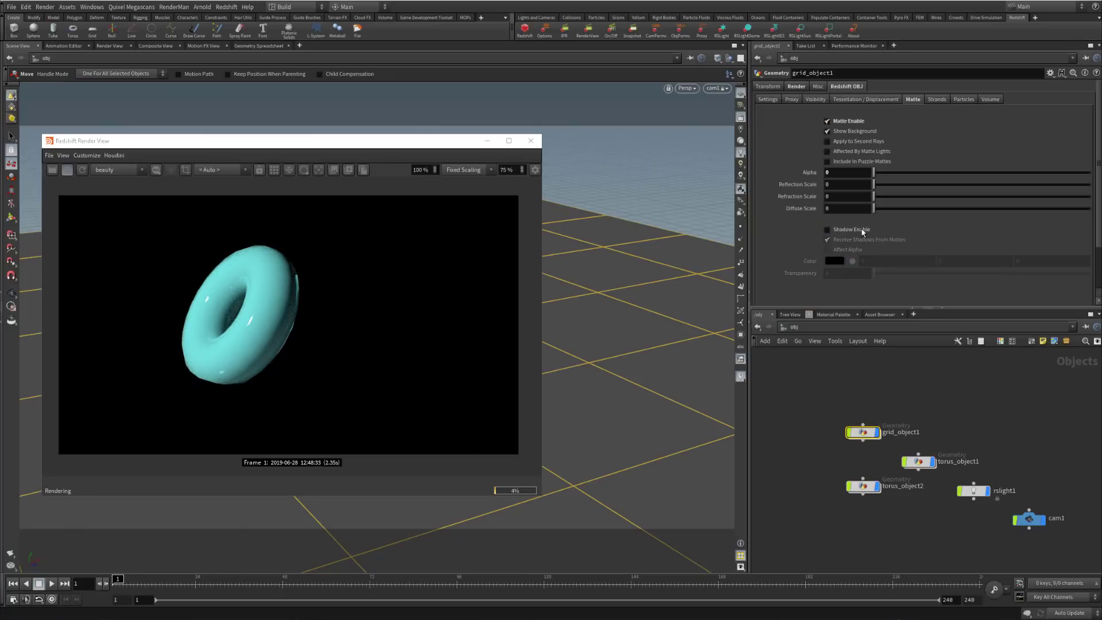
click(863, 230)
click(848, 231)
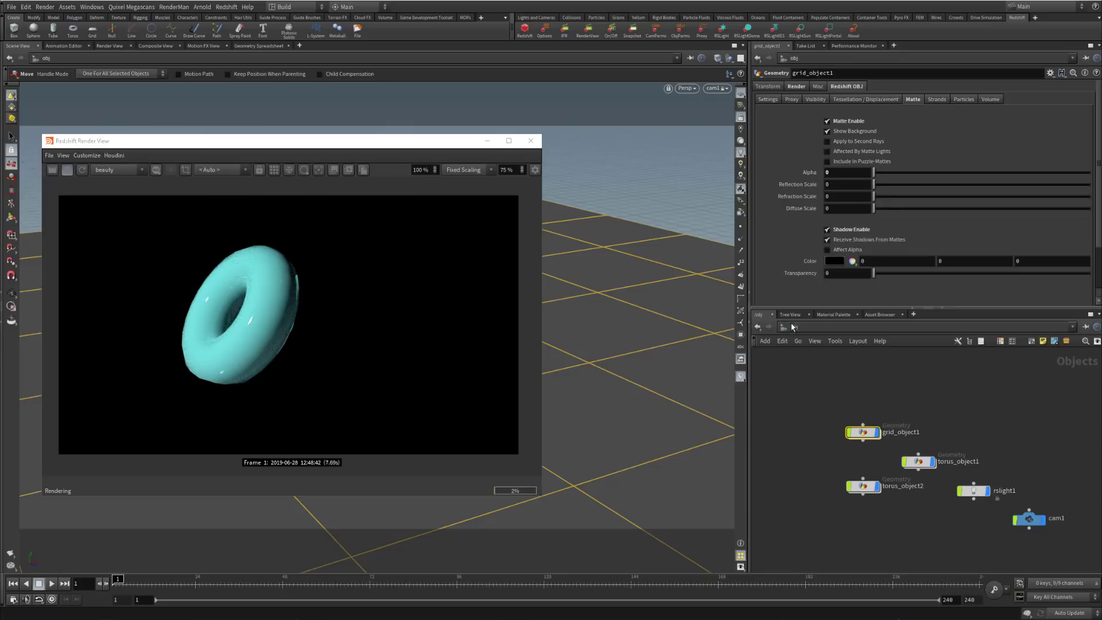
- Set the grid's matte shadow color to red (0.5, 0, 0) and turn off Receive Shadows From Mattes
click(835, 262)
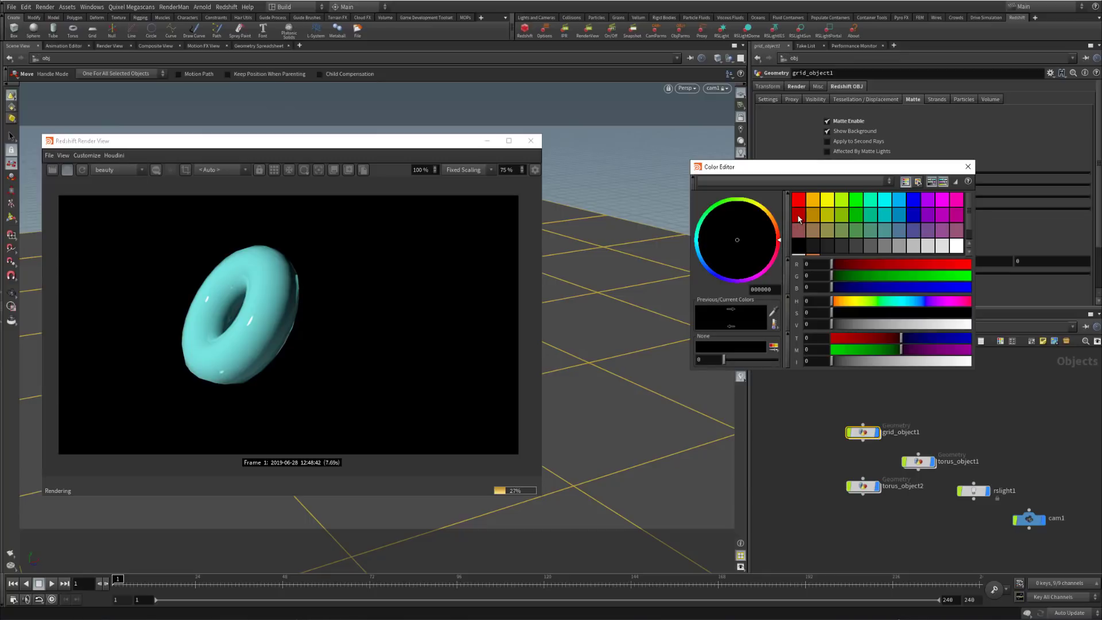
click(779, 240)
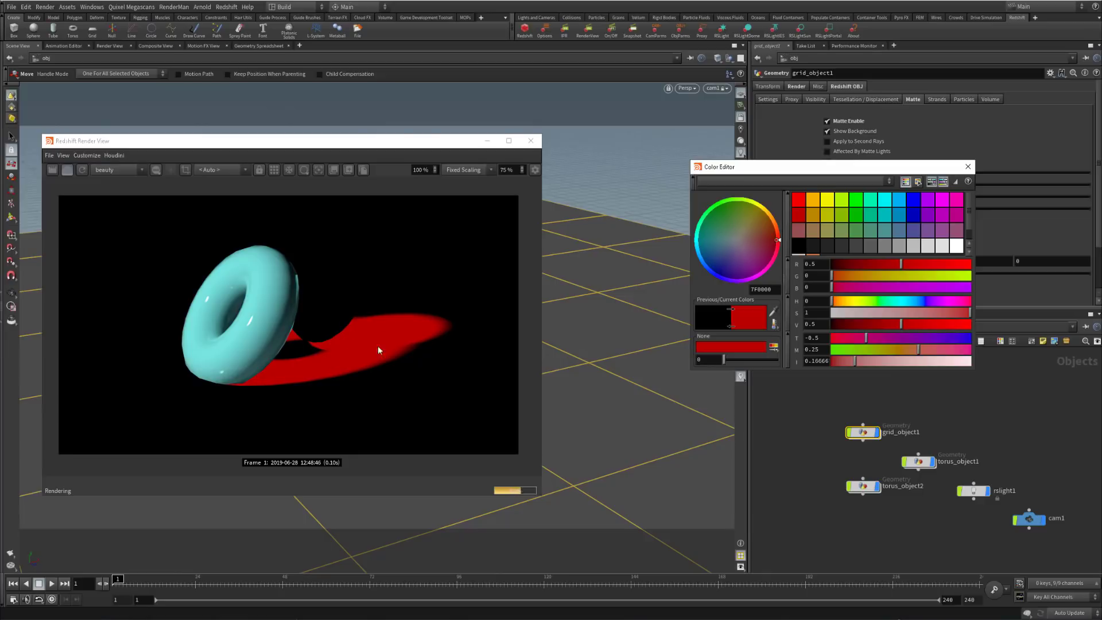
click(968, 167)
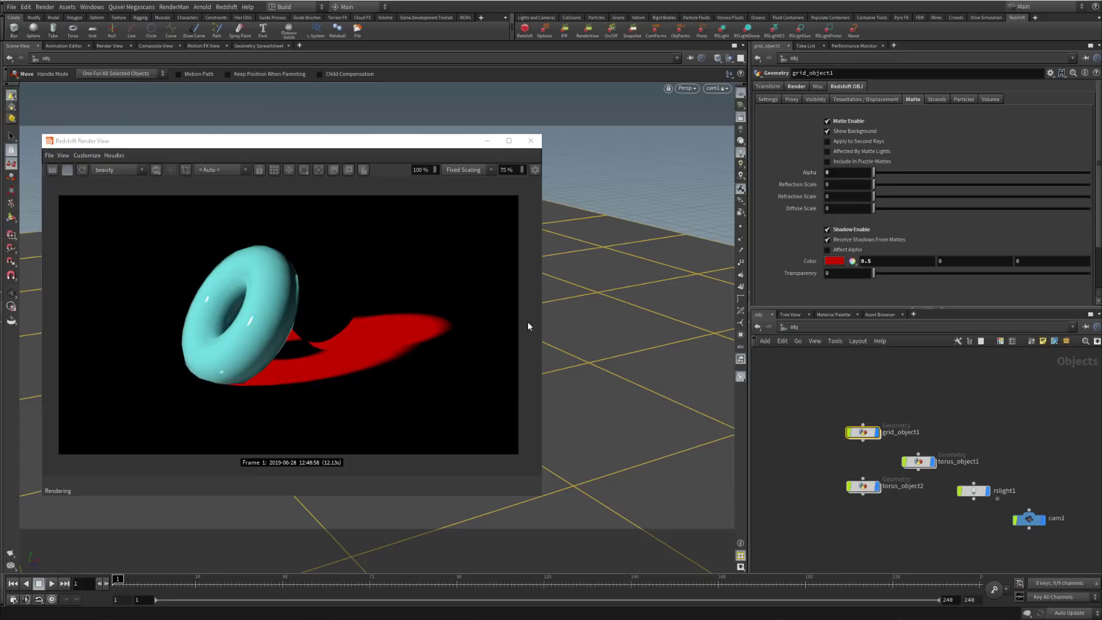
click(884, 244)
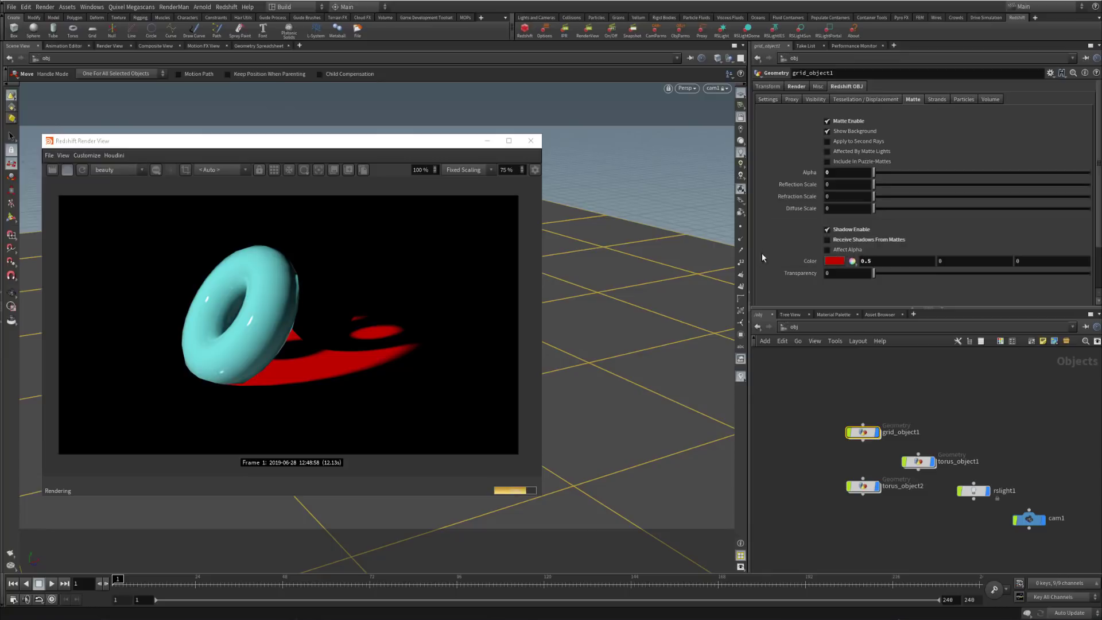
- Turn on Affect Alpha and set the grid's matte Alpha to 1, checking the render's Alpha and RGB channels
click(160, 168)
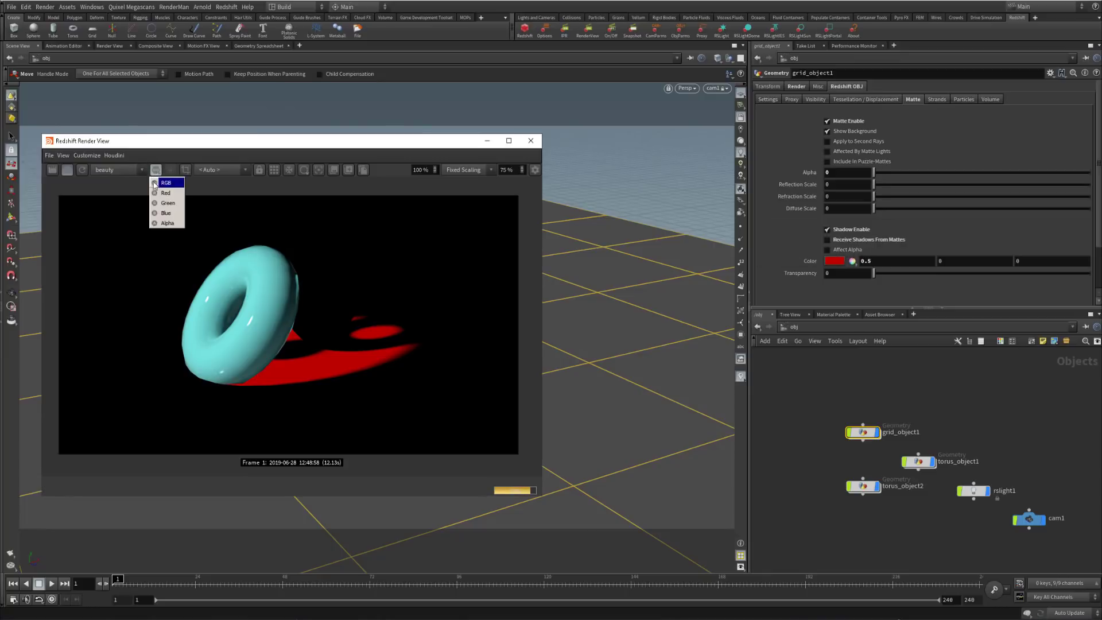
click(160, 212)
click(827, 249)
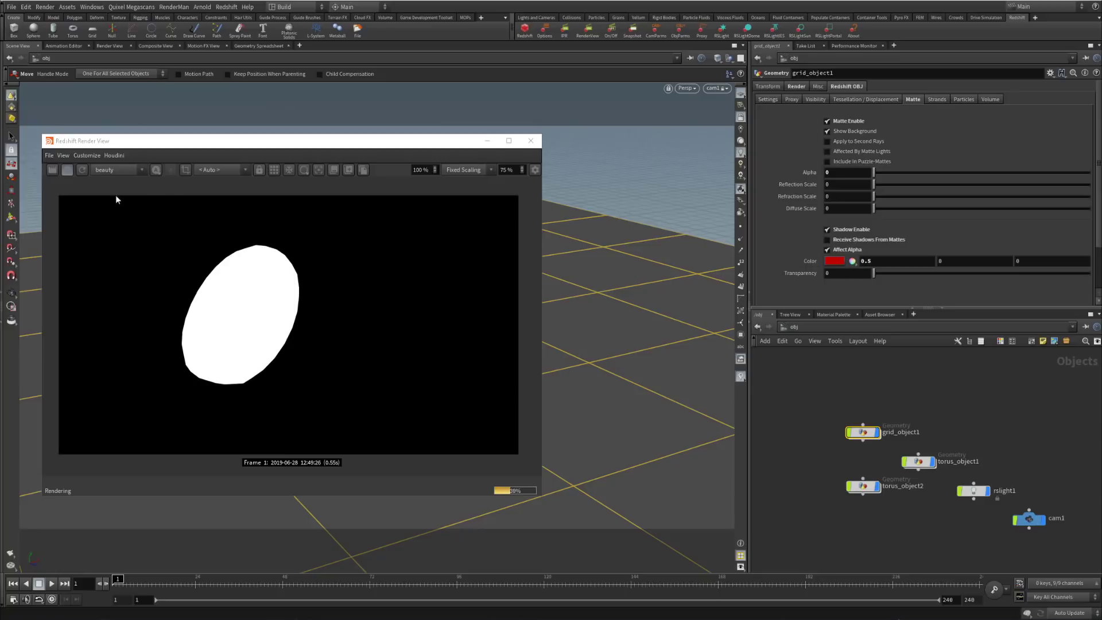
click(83, 170)
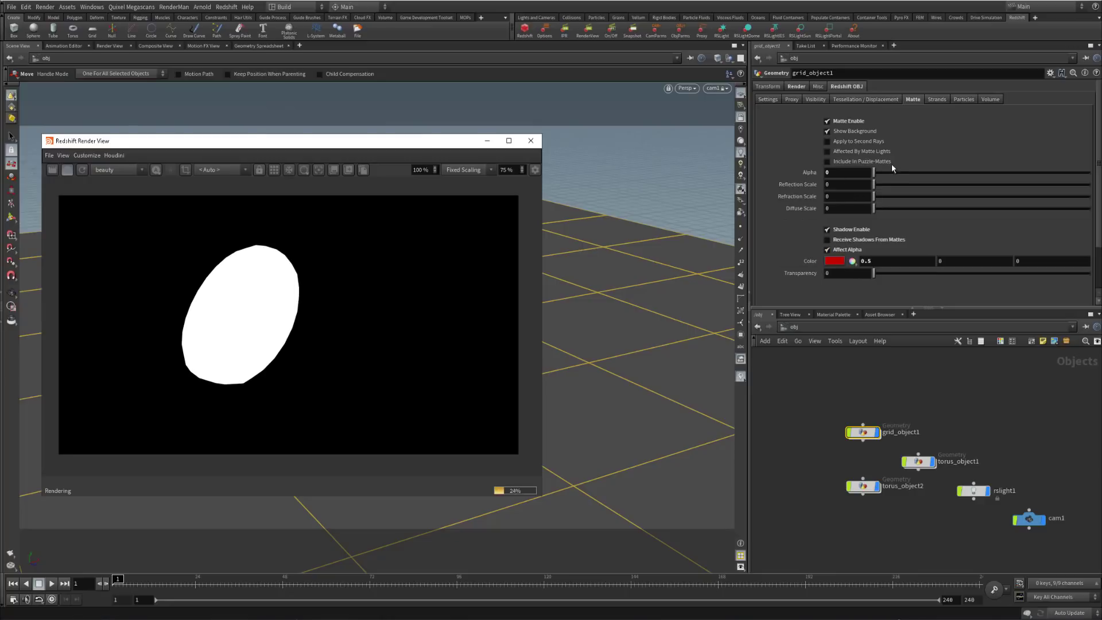
drag(895, 171, 1088, 172)
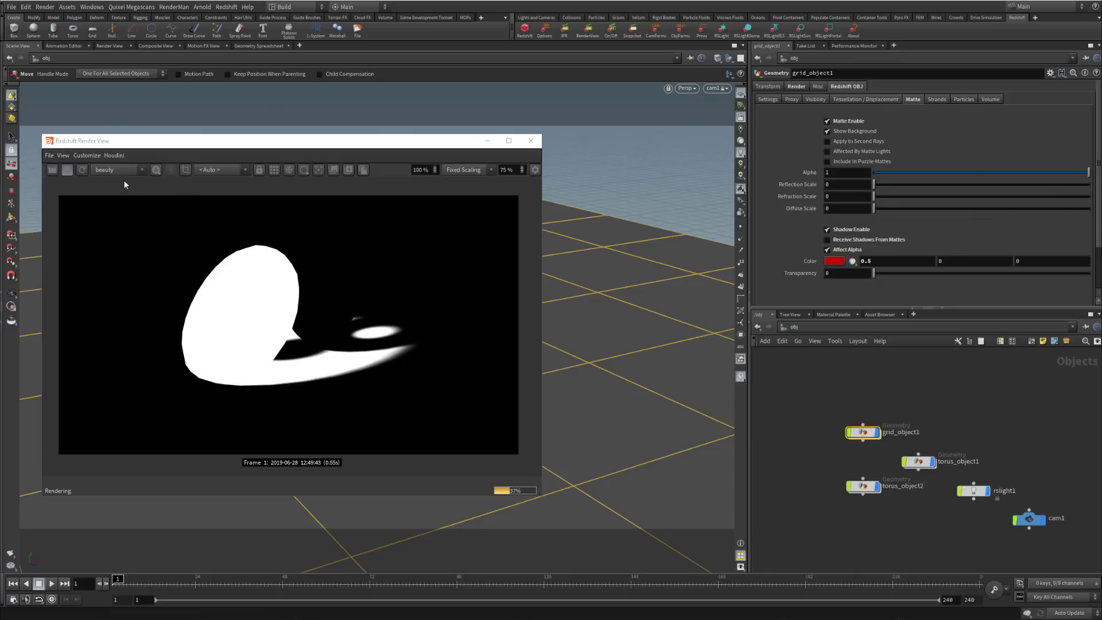
click(154, 170)
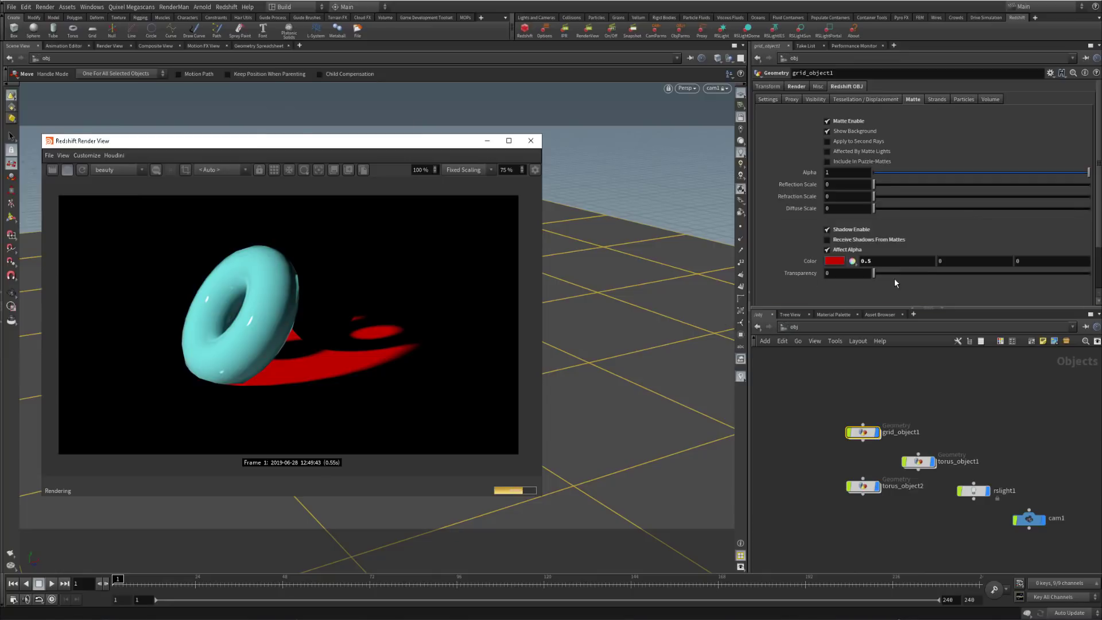
- Try different shadow Transparency values on the grid in the RGB and Alpha channels, resetting Transparency to 0
drag(901, 273, 778, 281)
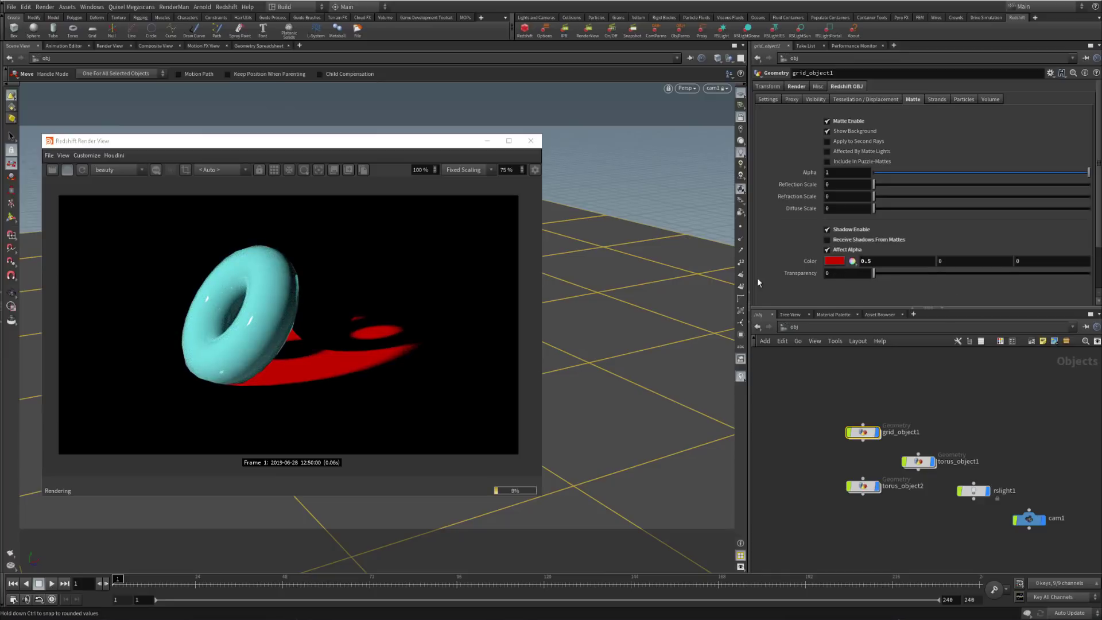
drag(879, 273, 1053, 273)
middle_click(861, 273)
click(155, 170)
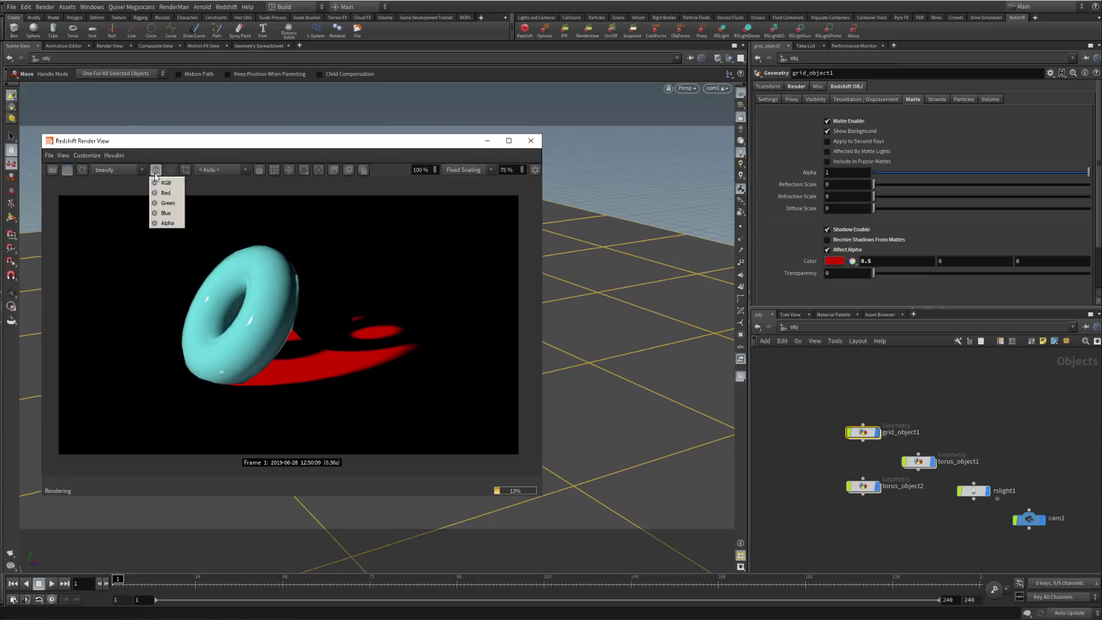
click(161, 225)
drag(929, 273, 874, 274)
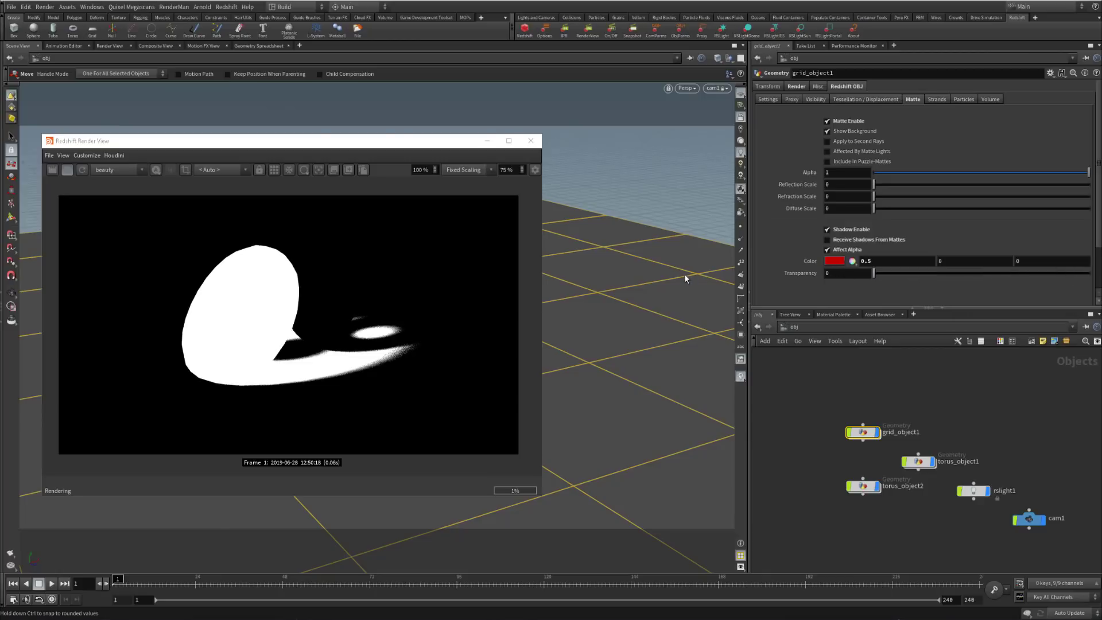
click(156, 170)
click(163, 180)
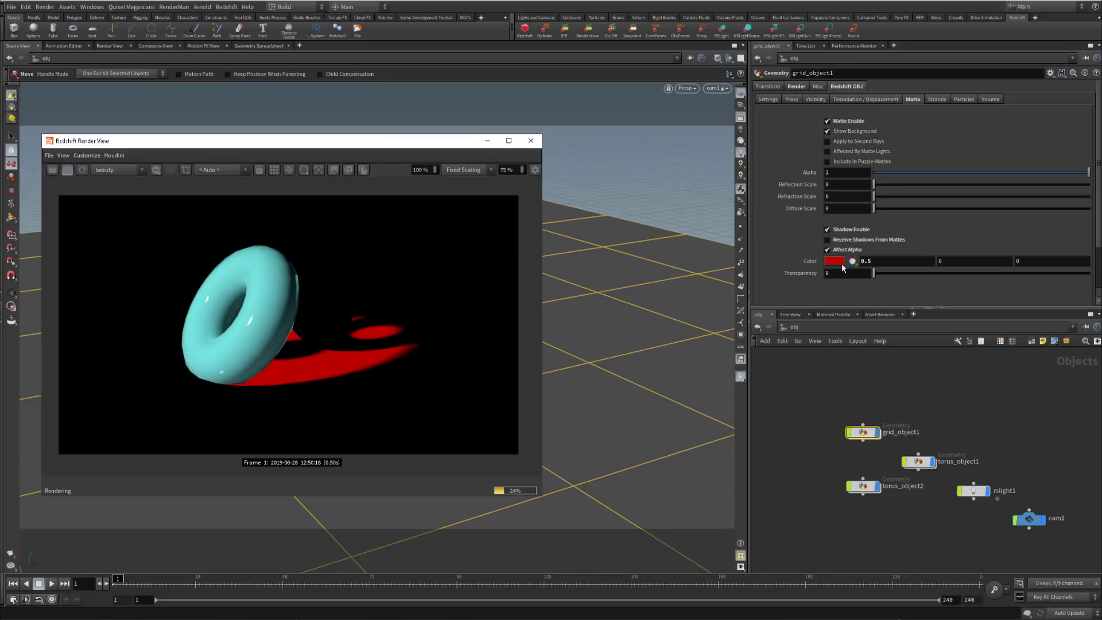
- Try yellow and orange swatches as the grid's matte shadow color
click(838, 262)
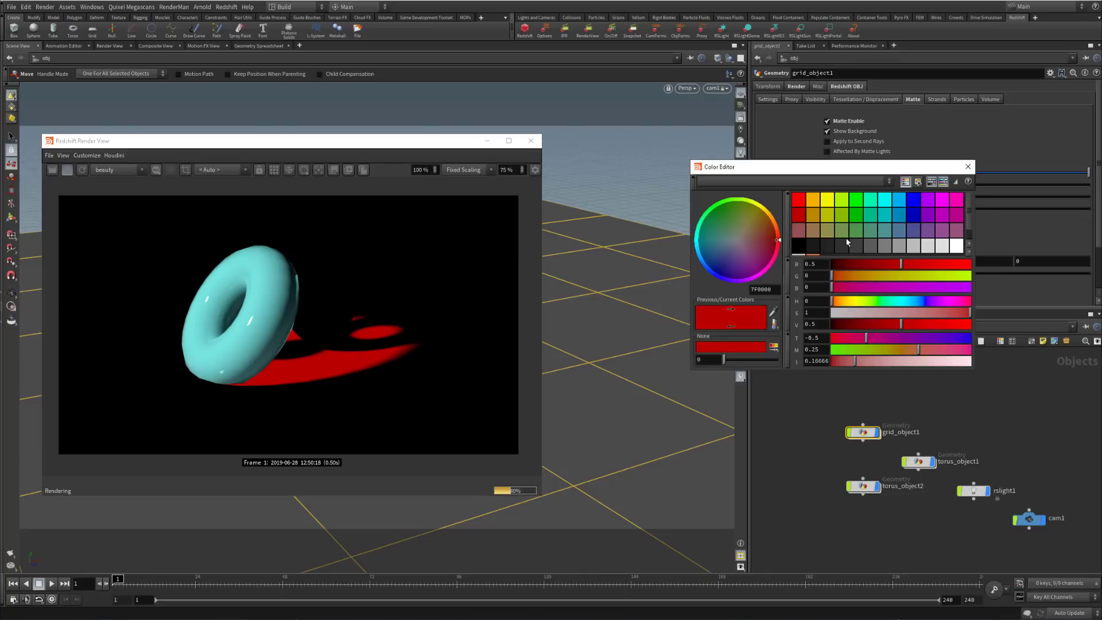
click(856, 214)
click(824, 218)
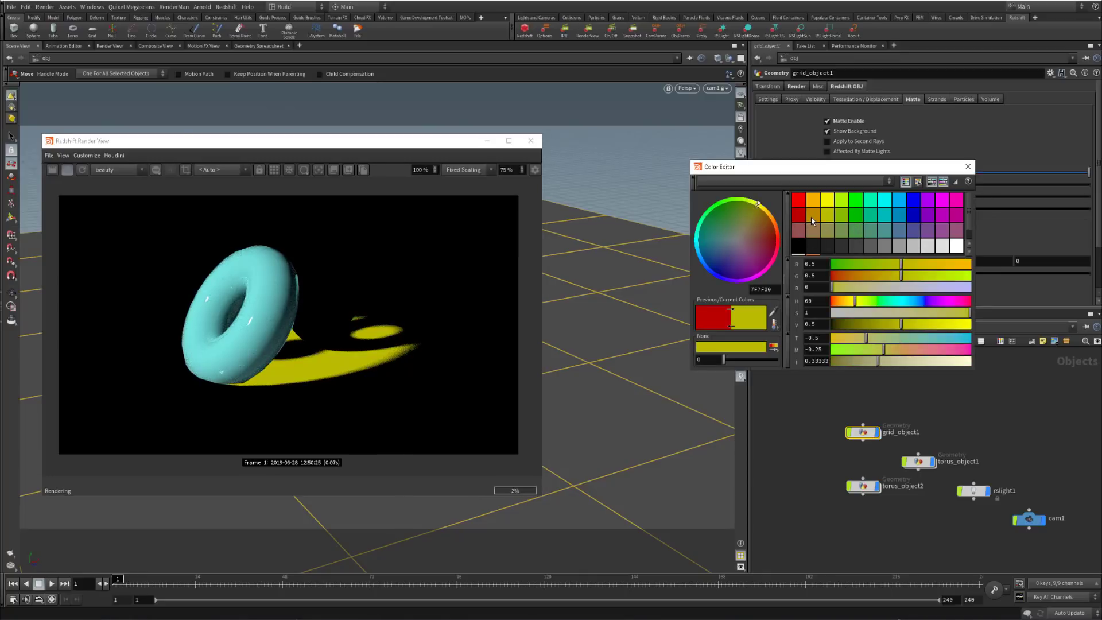
click(812, 217)
- Set the grid's matte shadow color to 0.5, -0.15, 0 and close the Color Editor
click(788, 218)
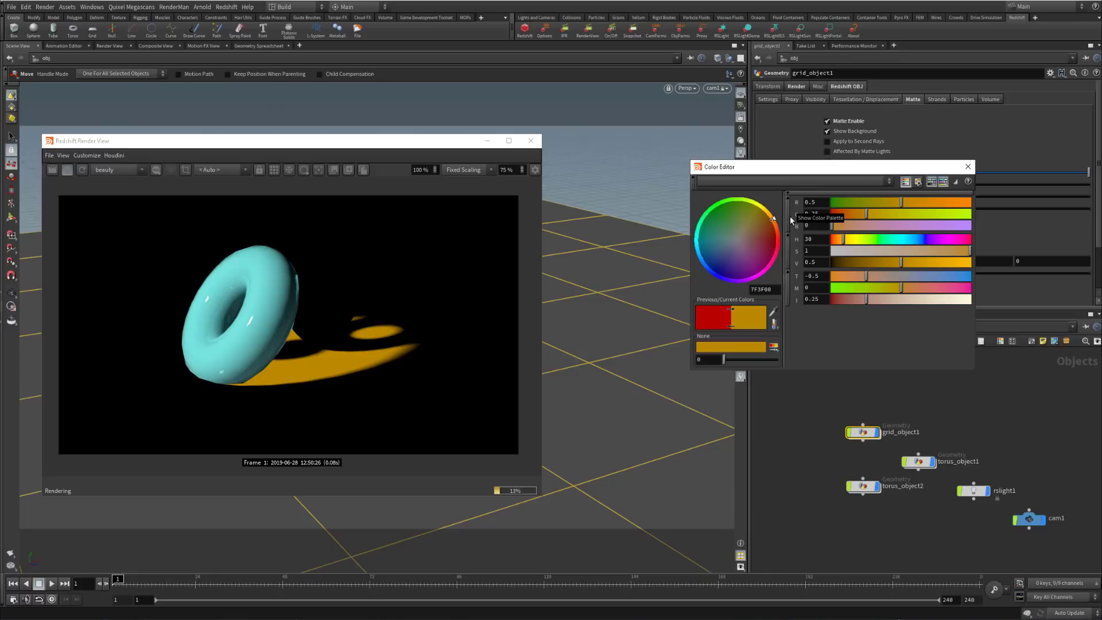
click(789, 213)
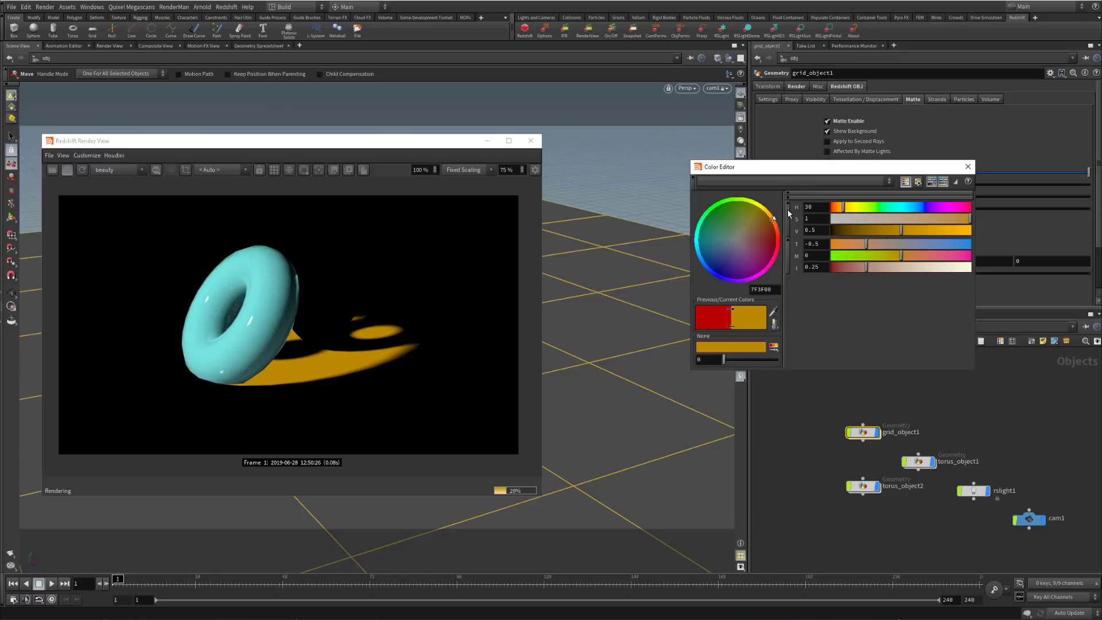
click(789, 214)
click(791, 198)
click(806, 197)
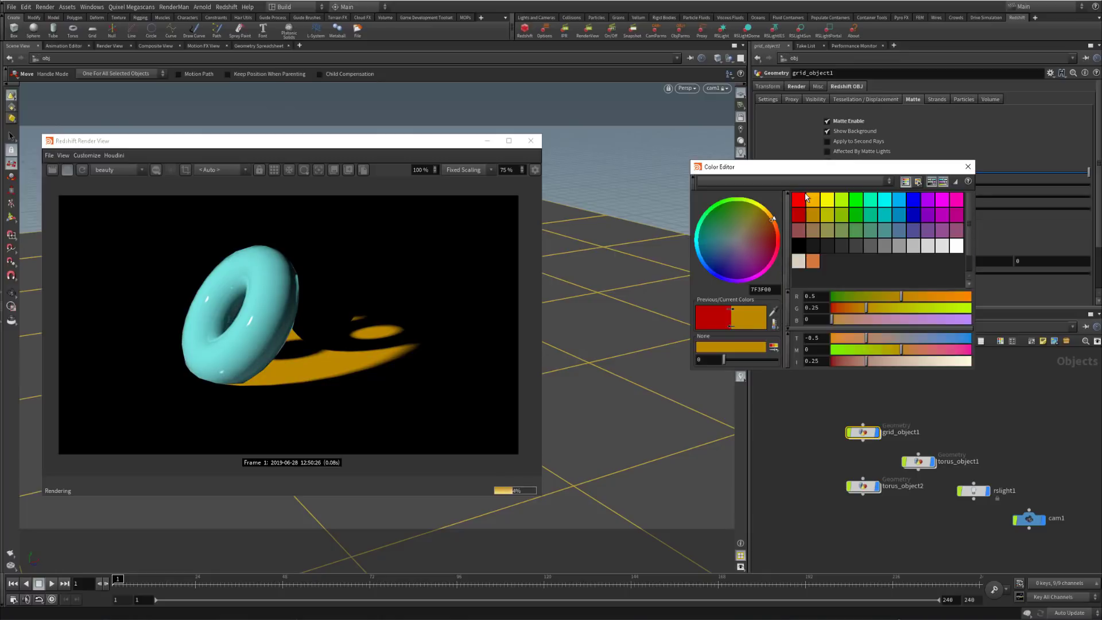
drag(835, 313, 855, 331)
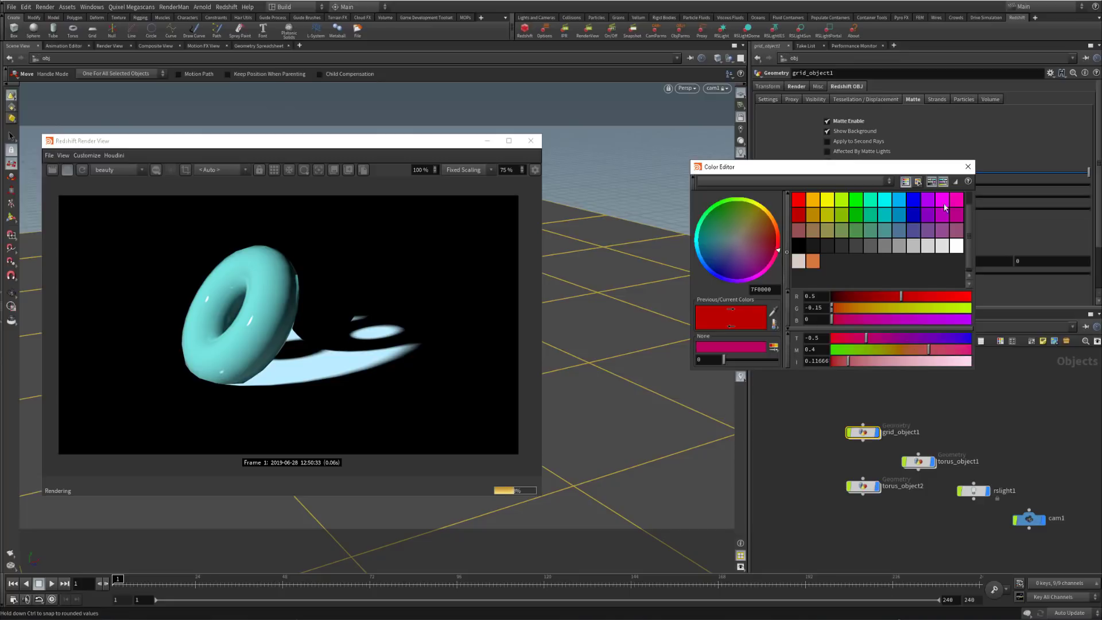
click(967, 166)
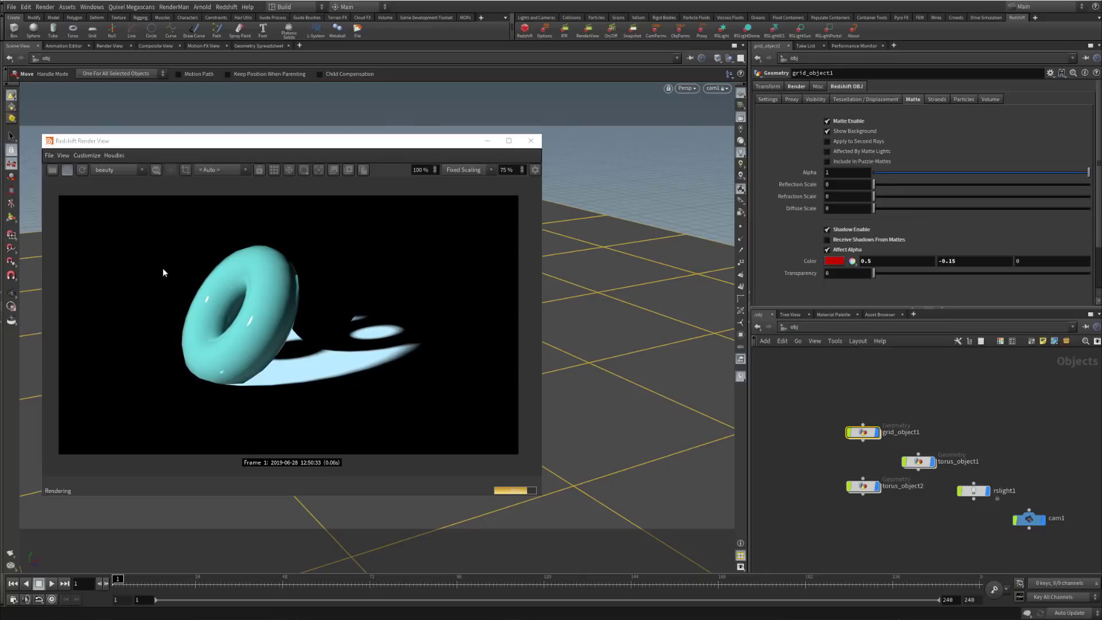
- Toggle Matte Enable on the grid repeatedly to compare the matte and normal renders, leaving it off
click(851, 121)
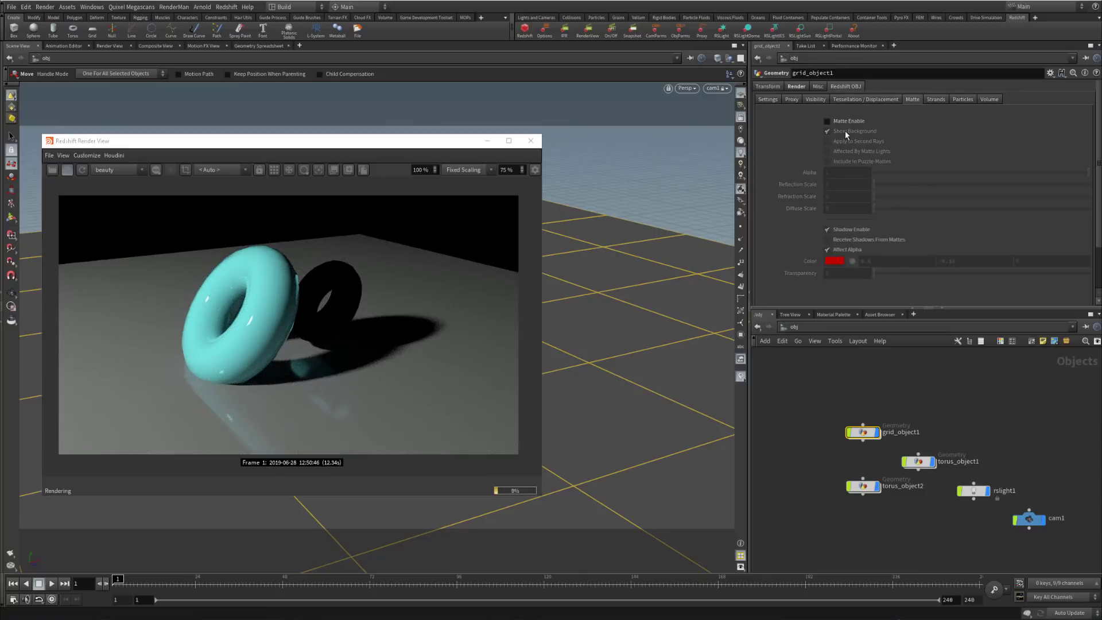
click(852, 125)
click(853, 125)
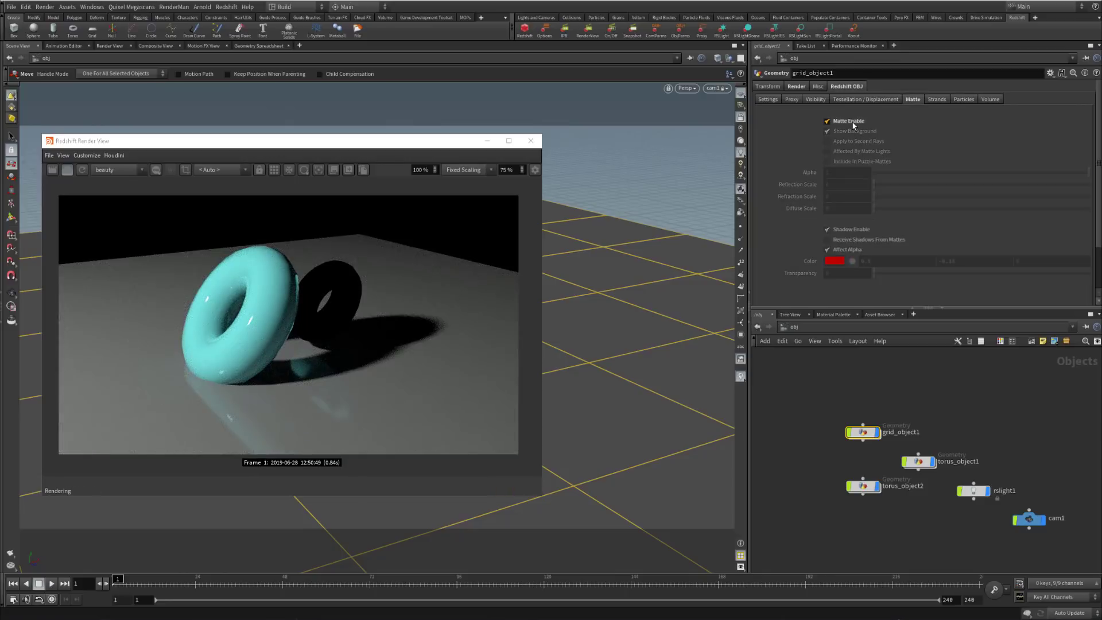
click(853, 125)
click(853, 125)
click(853, 125)
click(852, 125)
click(858, 125)
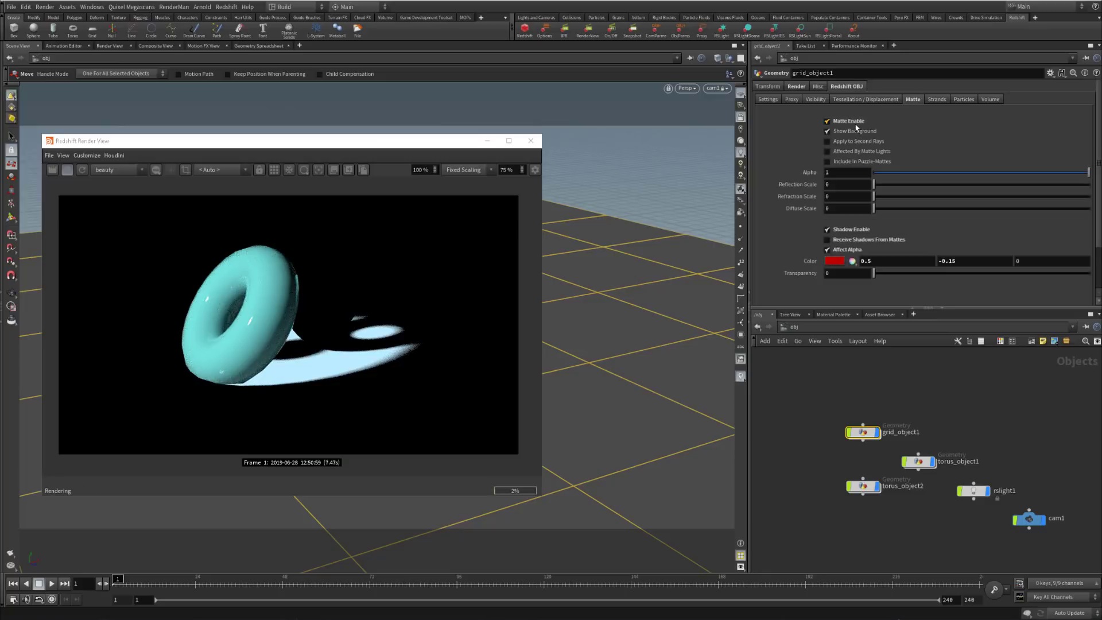
click(856, 123)
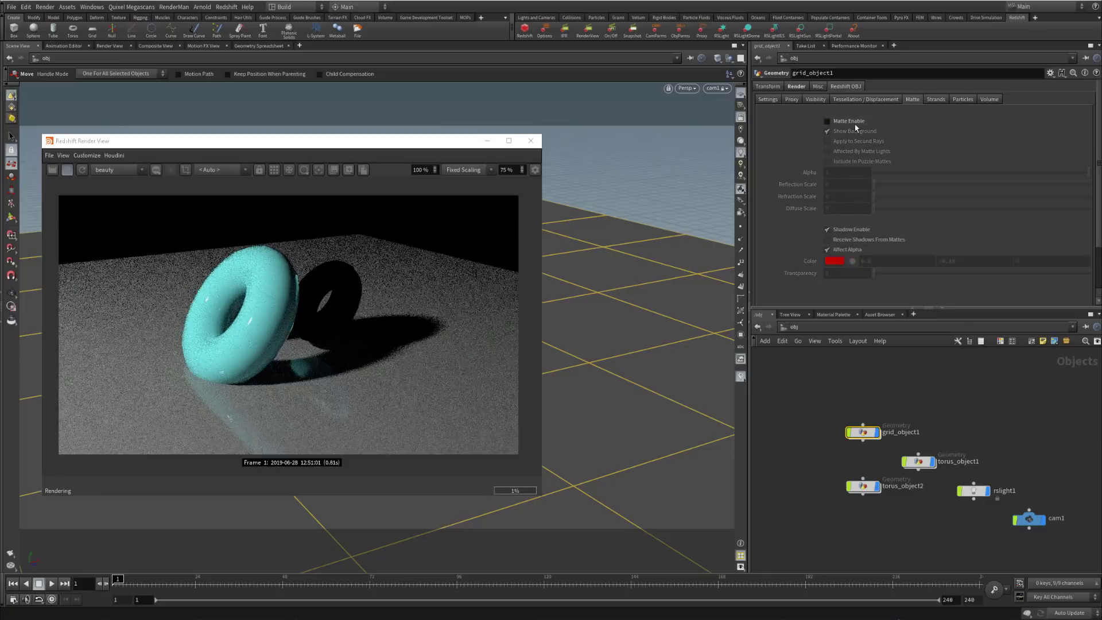